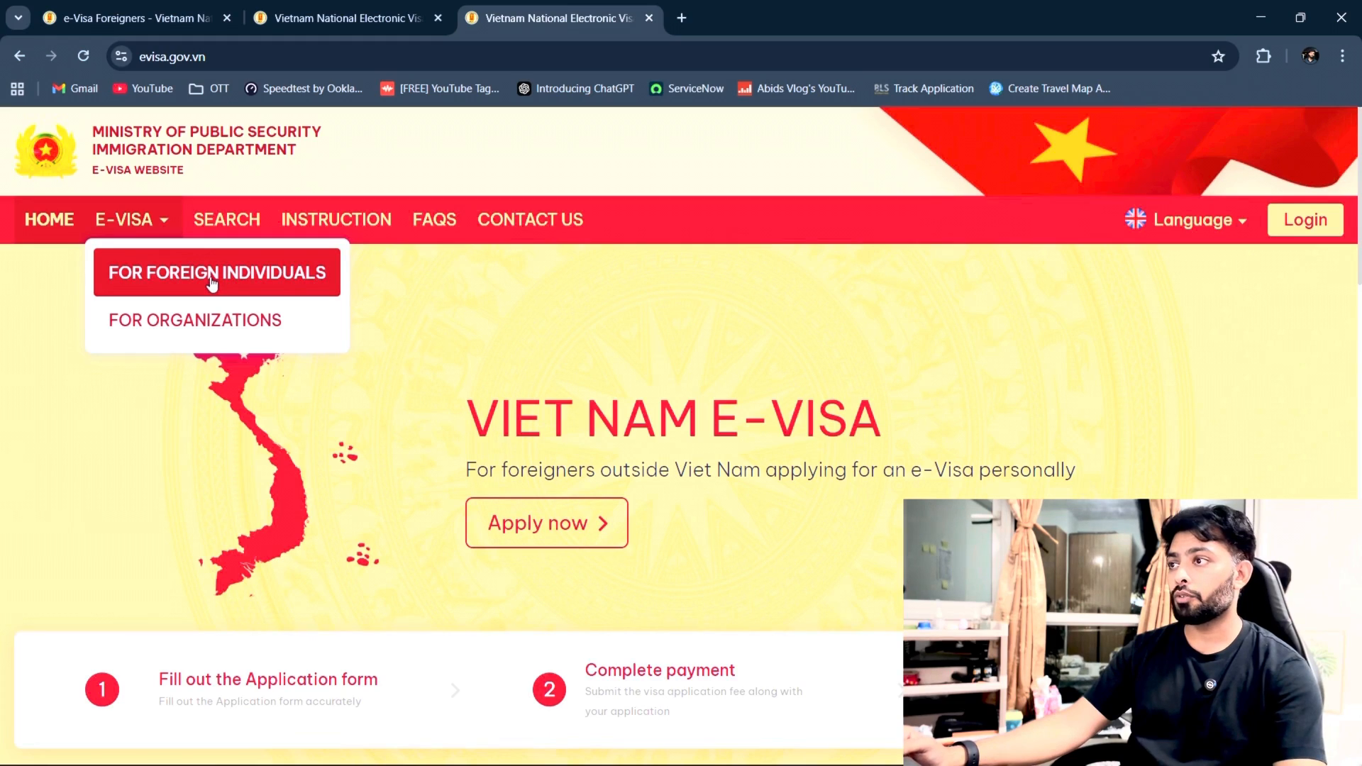
# Step: Start an application as a foreign individual and read through the NOTE dialog
pyautogui.click(213, 282)
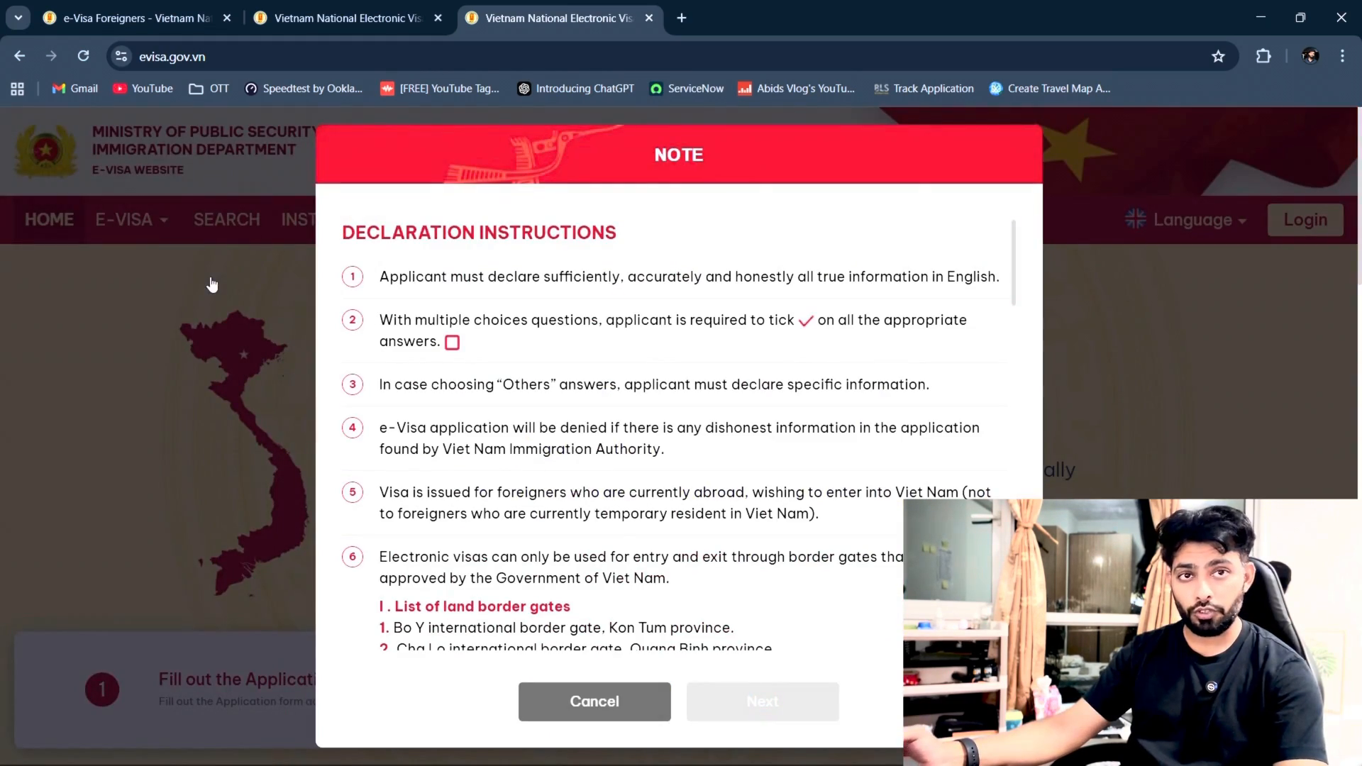
pyautogui.scroll(-3, 578, 496)
pyautogui.scroll(-10, 578, 496)
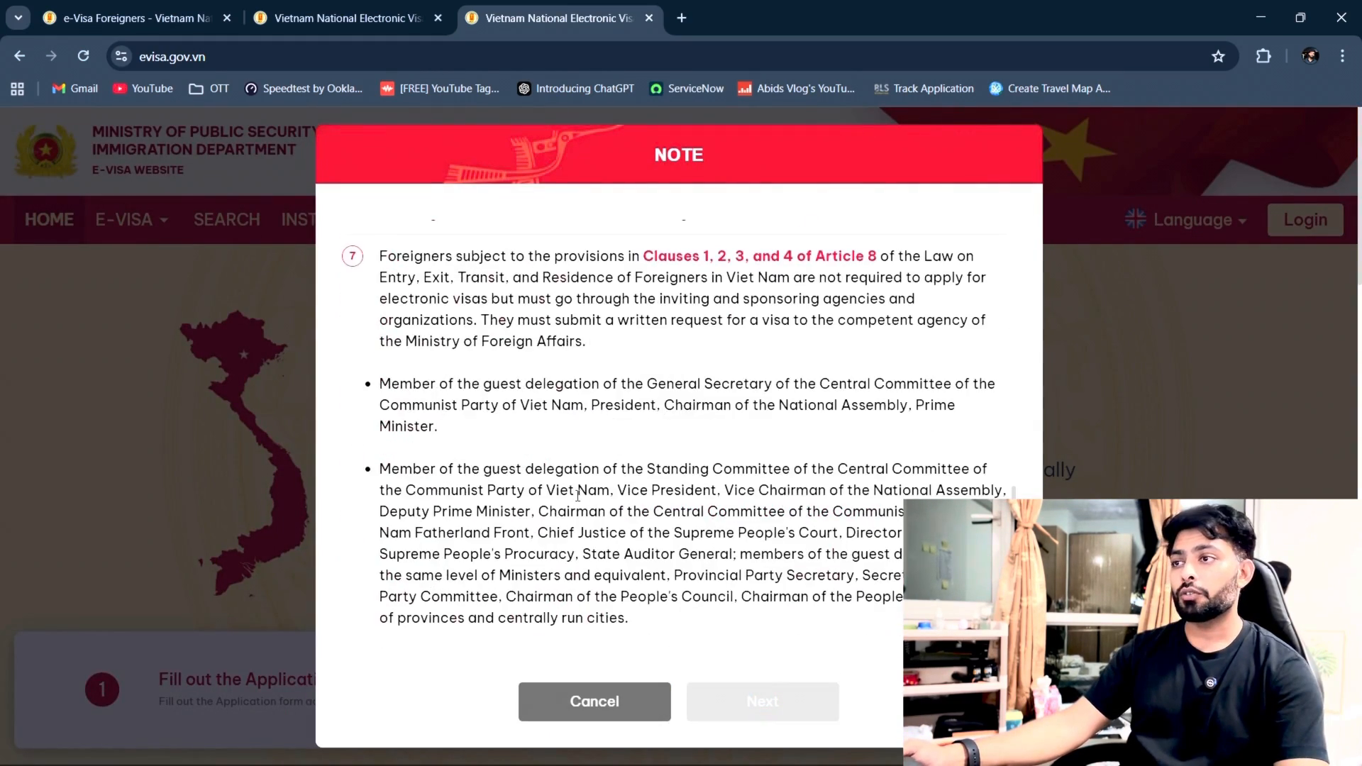
pyautogui.scroll(12, 579, 498)
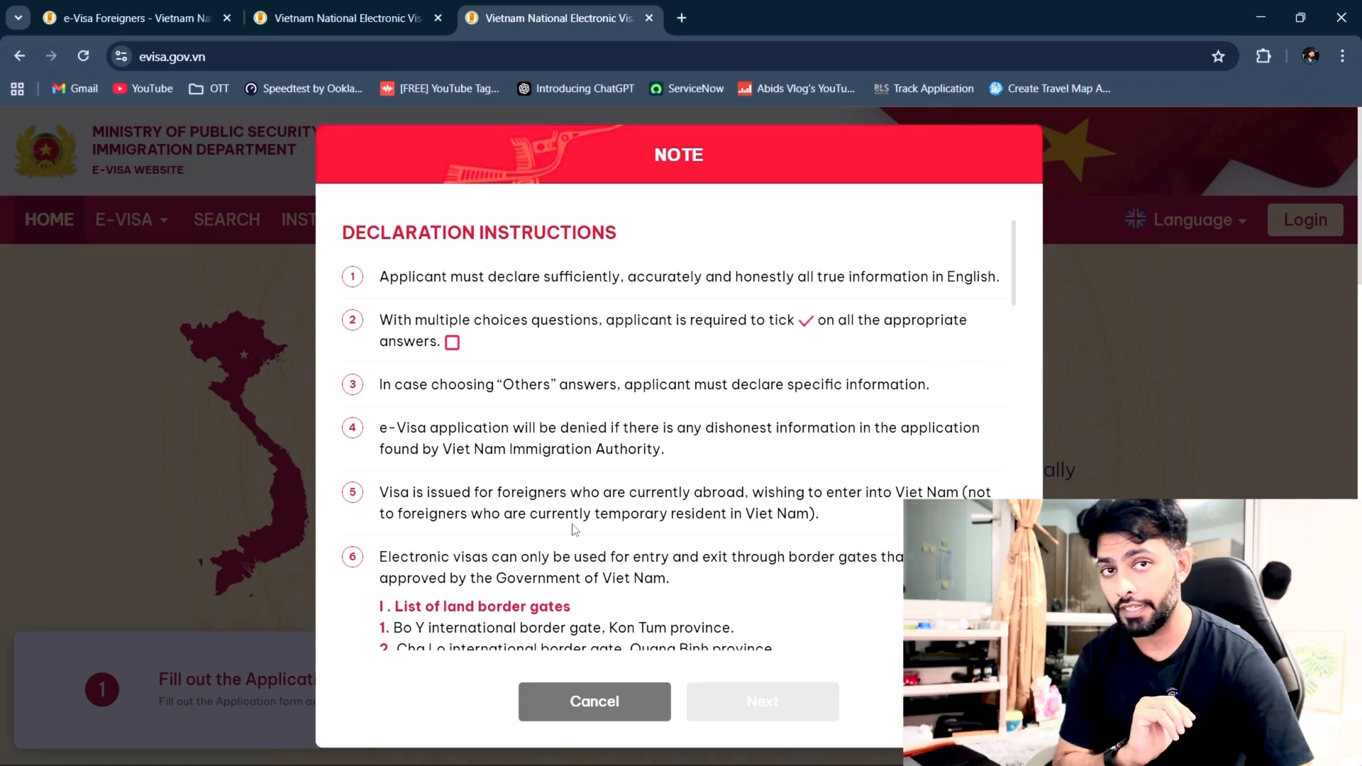
pyautogui.scroll(-15, 669, 551)
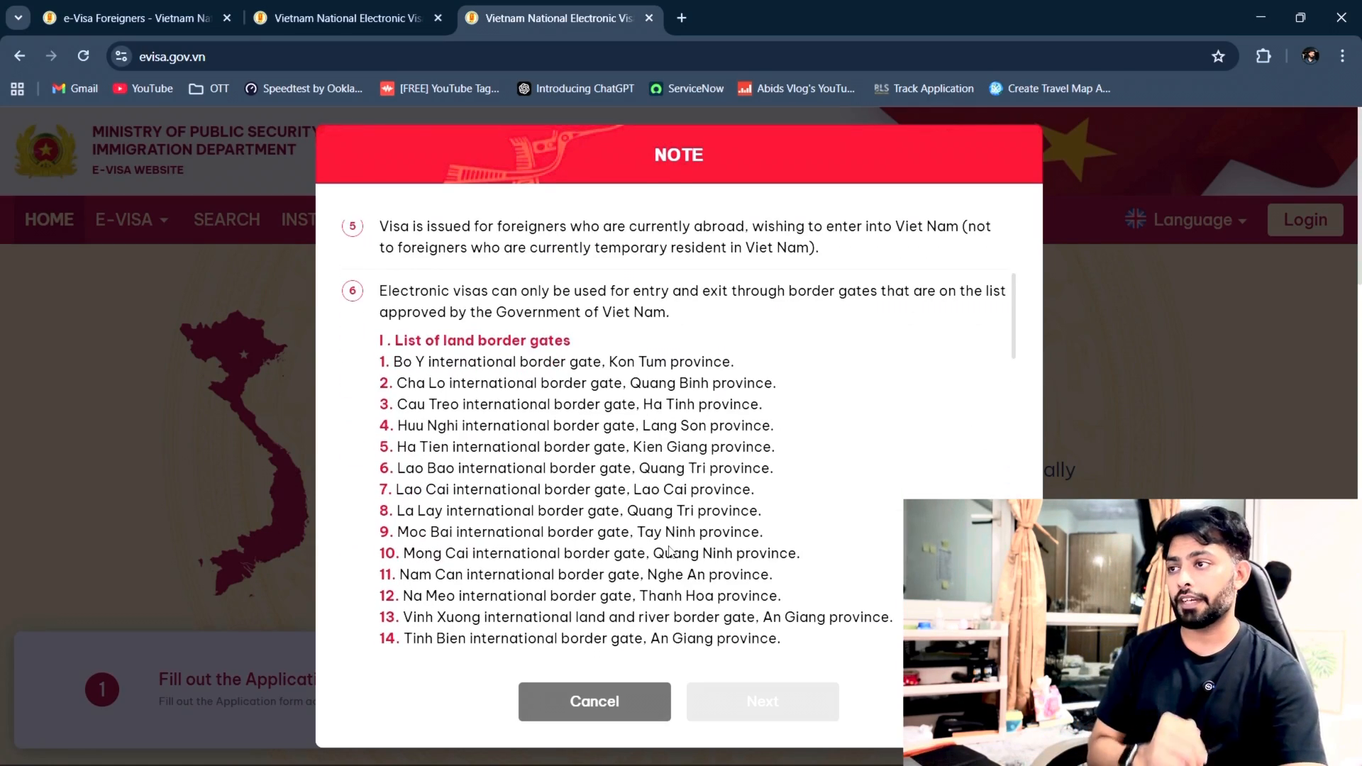
pyautogui.scroll(-10, 670, 547)
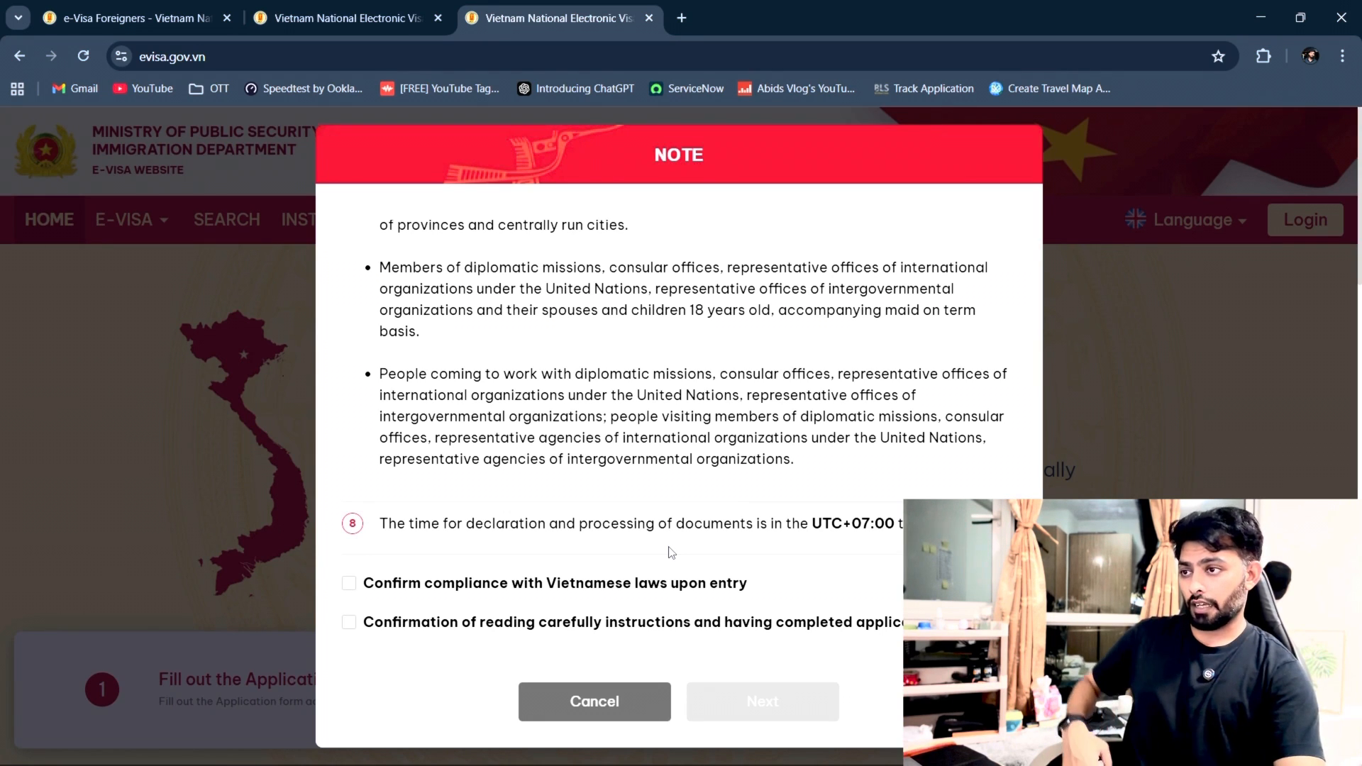
# Step: Tick both declaration confirmations and continue to the e-Visa application form
pyautogui.click(381, 588)
pyautogui.click(375, 625)
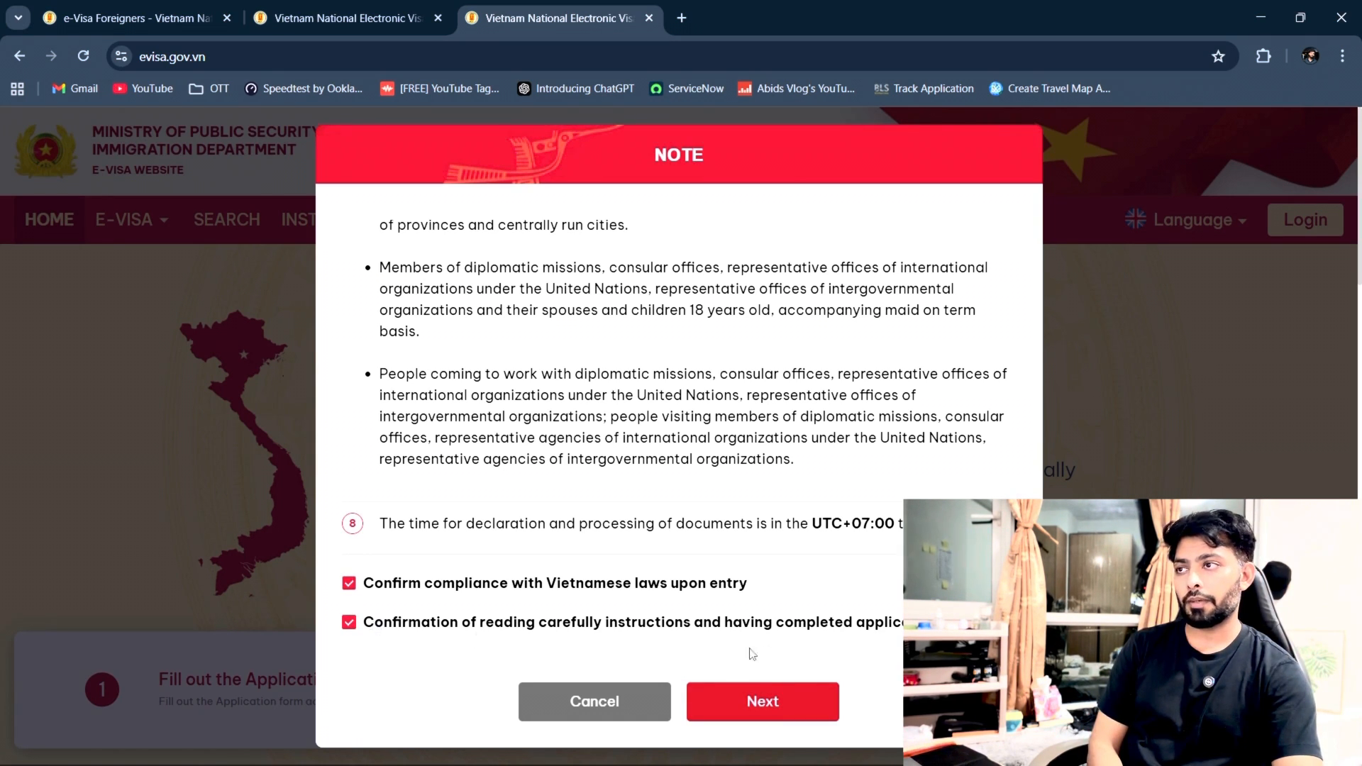
pyautogui.click(761, 704)
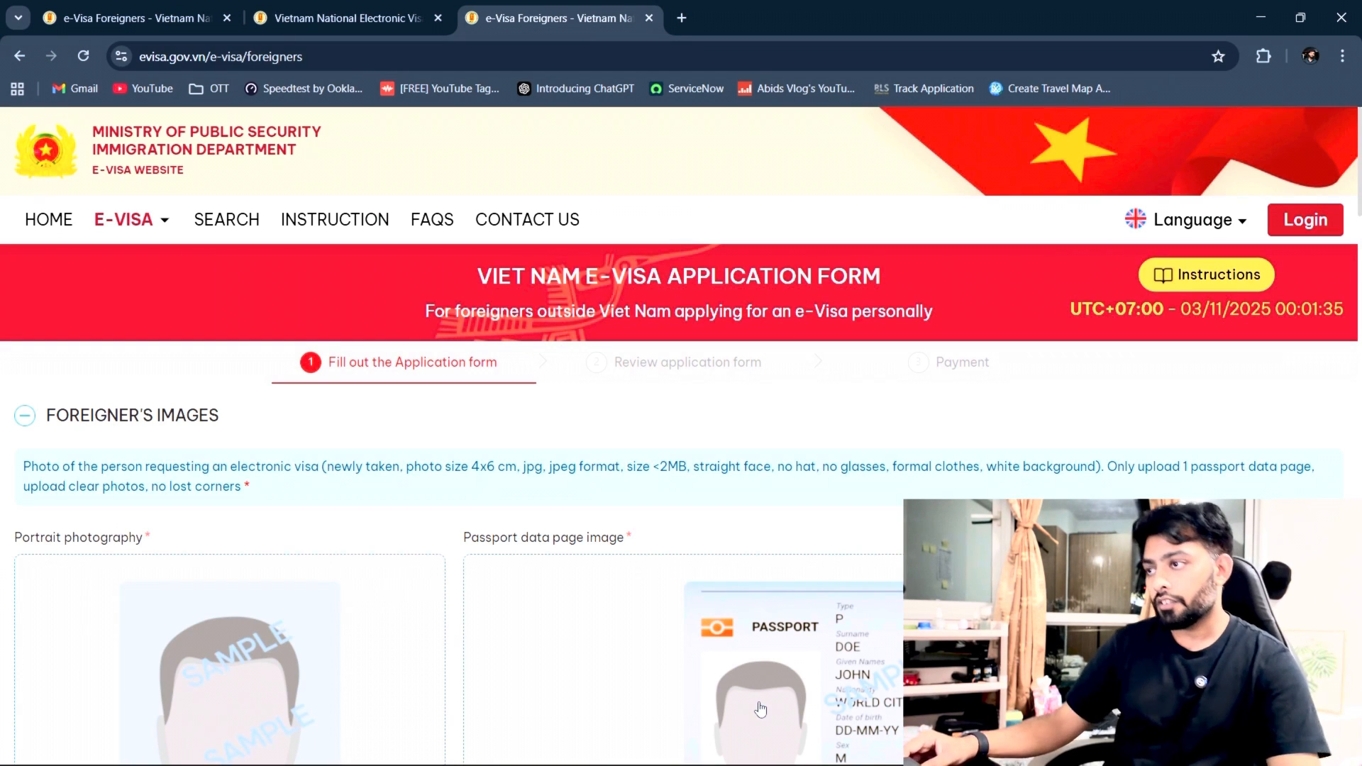
# Step: Upload the portrait photo from Downloads under Portrait photography
pyautogui.scroll(-4, 722, 662)
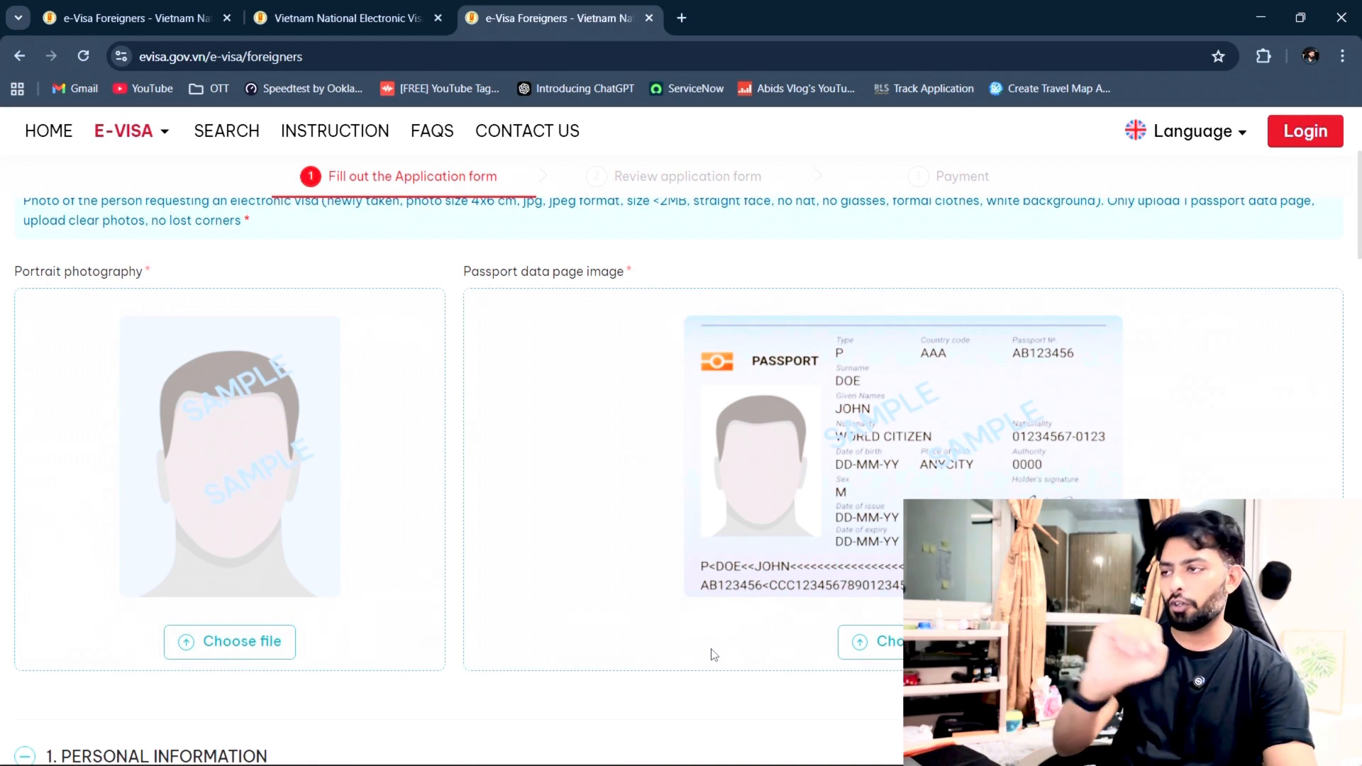
pyautogui.click(277, 647)
pyautogui.click(206, 178)
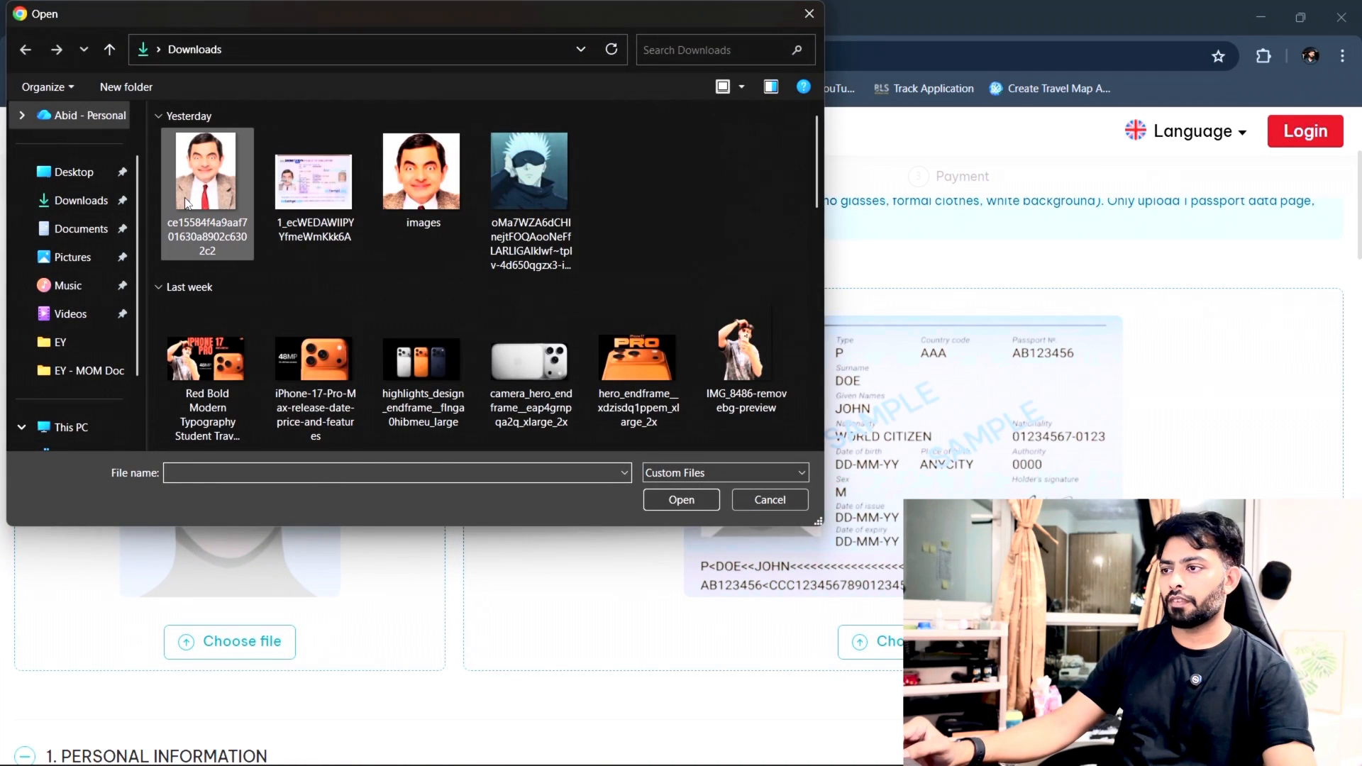
pyautogui.click(689, 501)
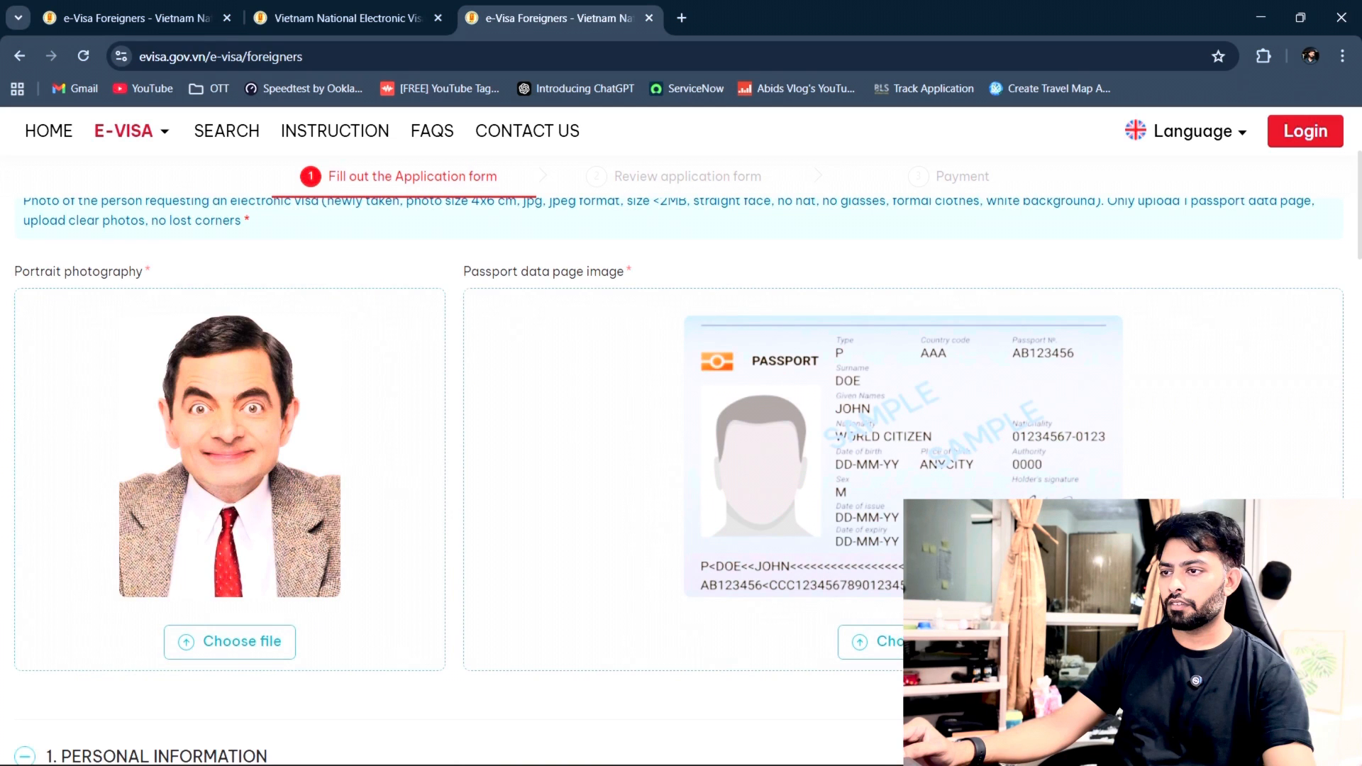
# Step: Upload the passport scan from Downloads as the passport data page image
pyautogui.click(915, 644)
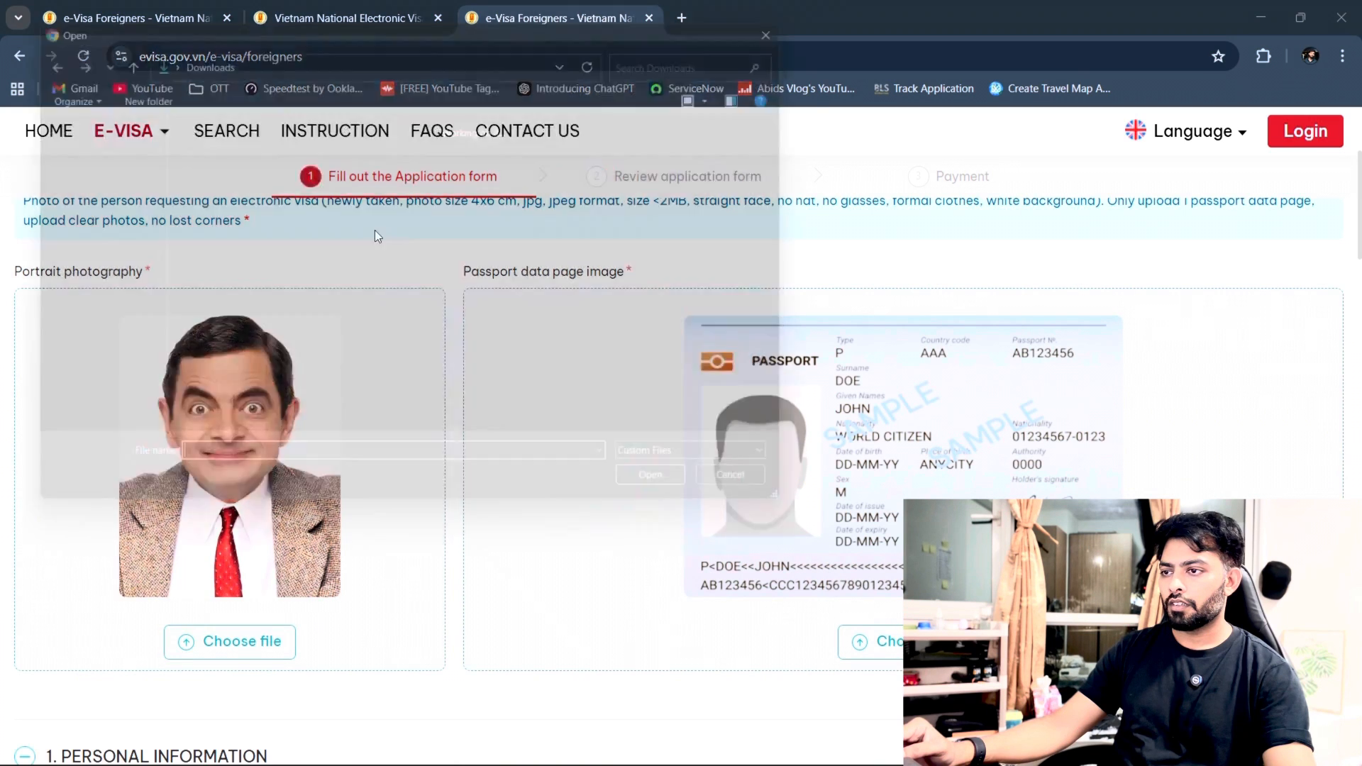
pyautogui.click(312, 192)
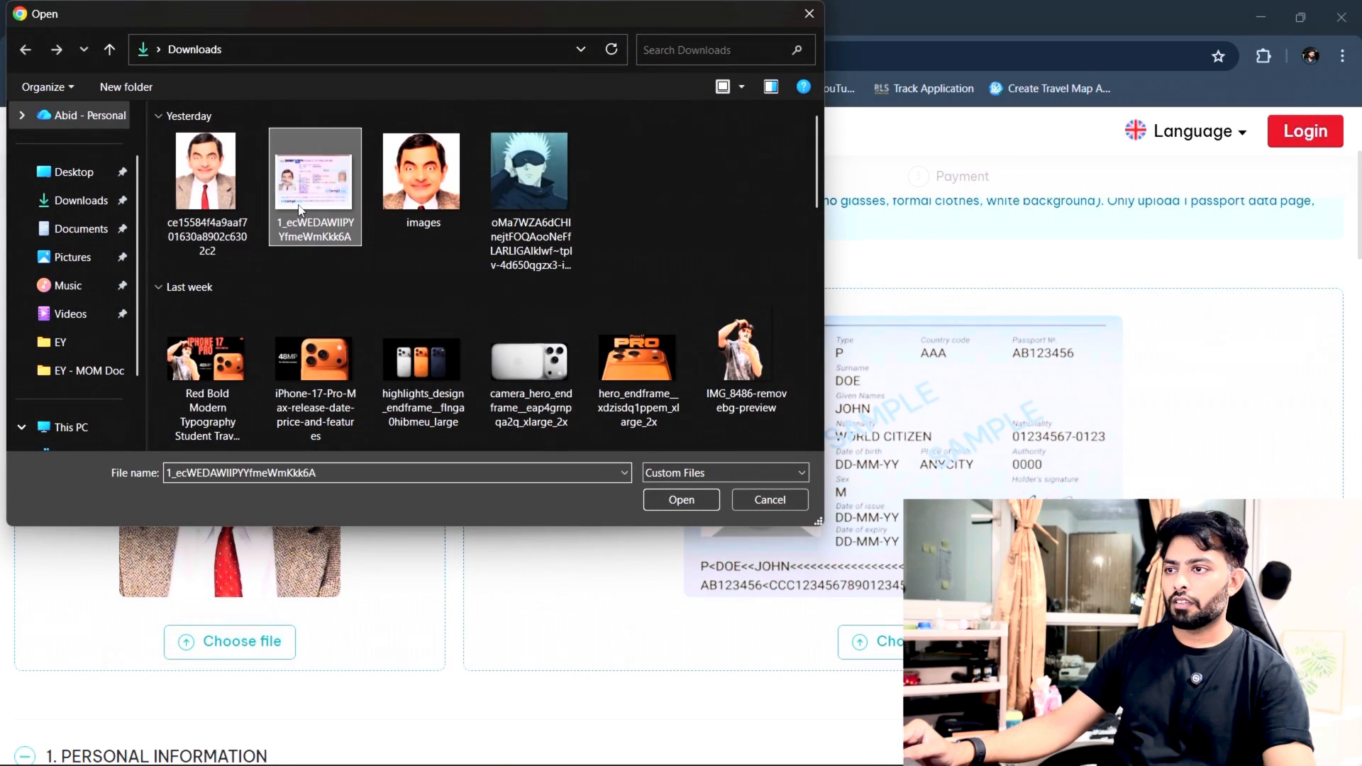
pyautogui.click(696, 501)
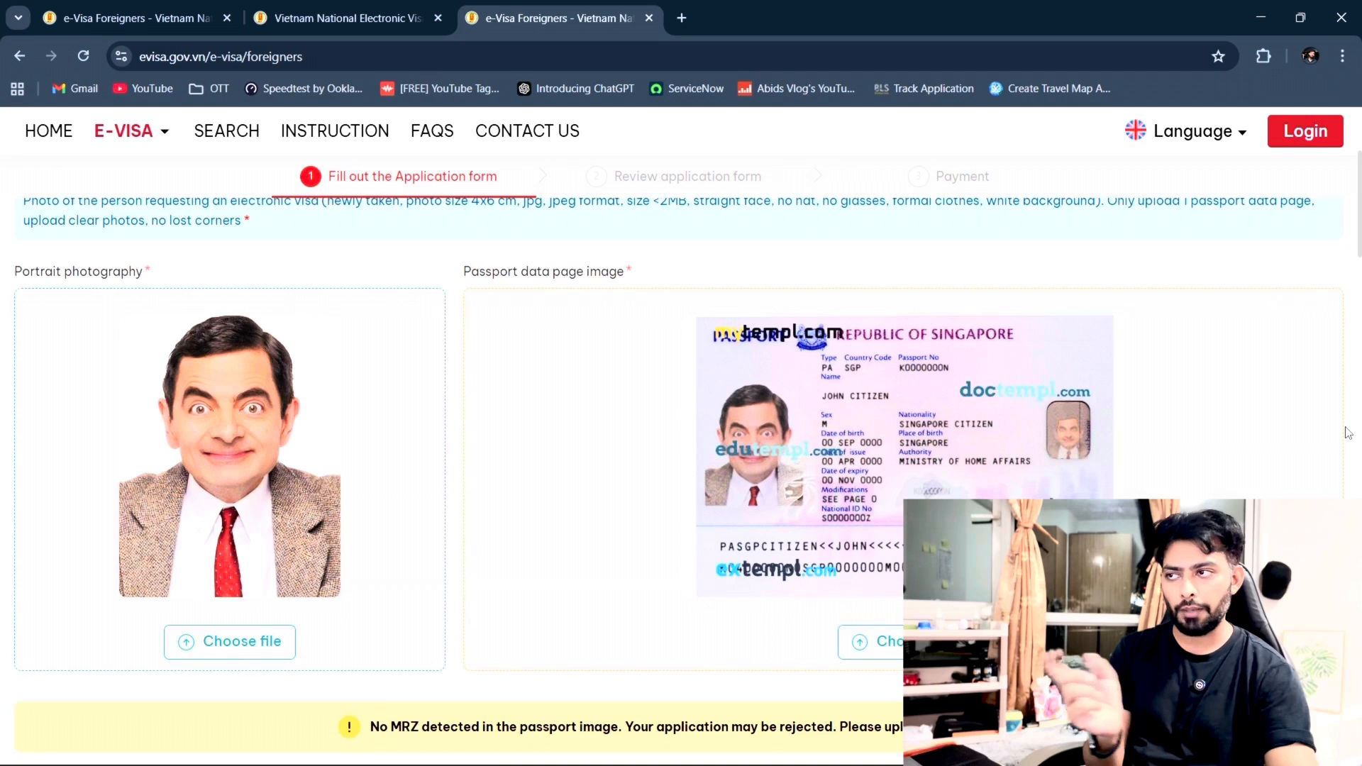
pyautogui.scroll(-1, 1348, 433)
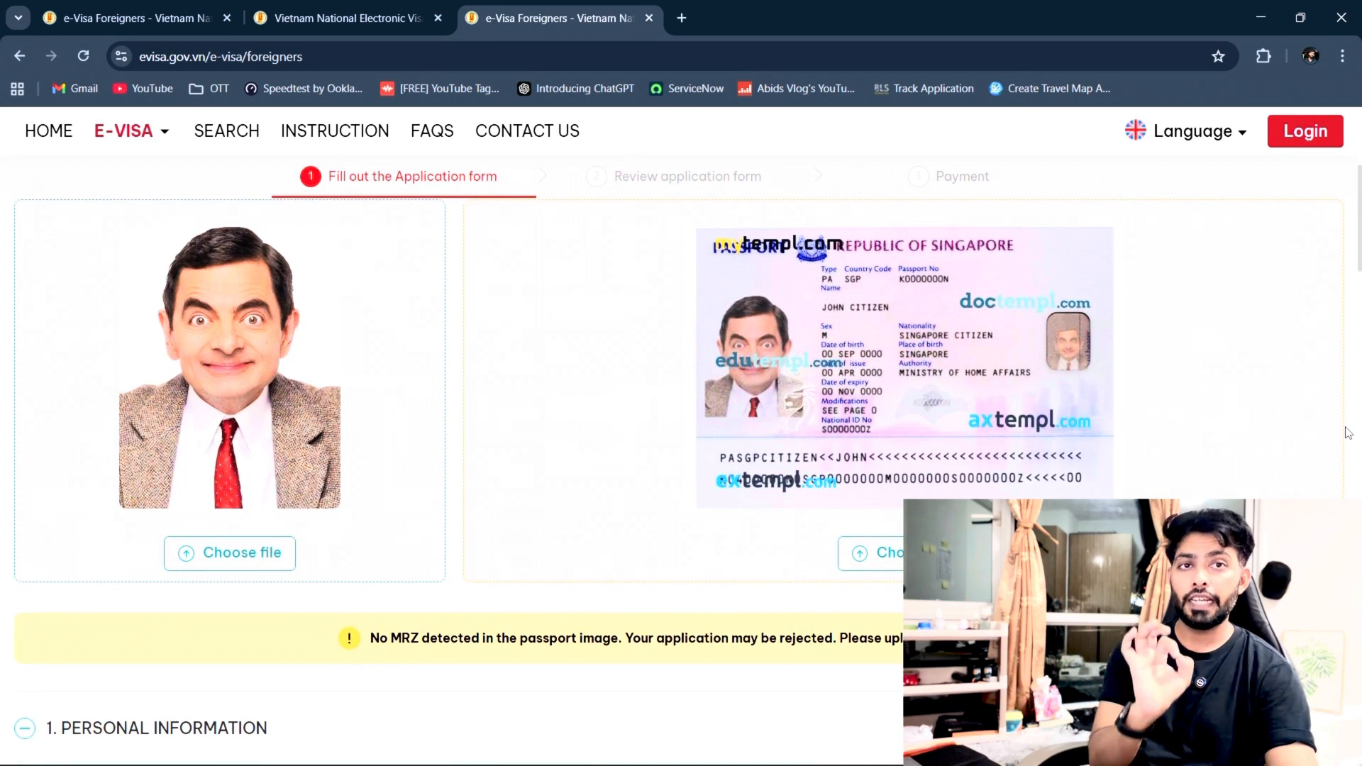
pyautogui.scroll(-3, 1349, 433)
pyautogui.scroll(3, 1349, 434)
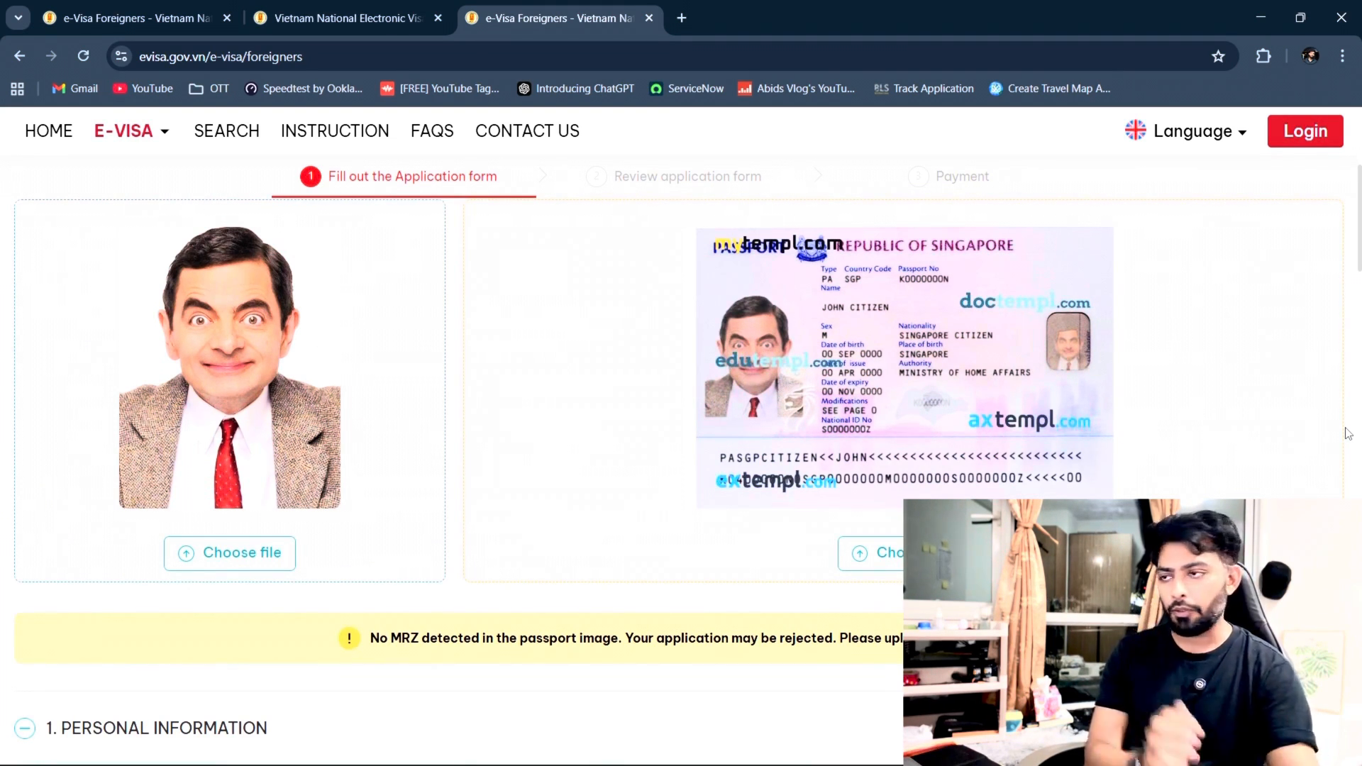
pyautogui.scroll(-5, 1349, 434)
# Step: Enter the applicant's surname and given name in Personal Information
pyautogui.click(282, 418)
pyautogui.click(333, 463)
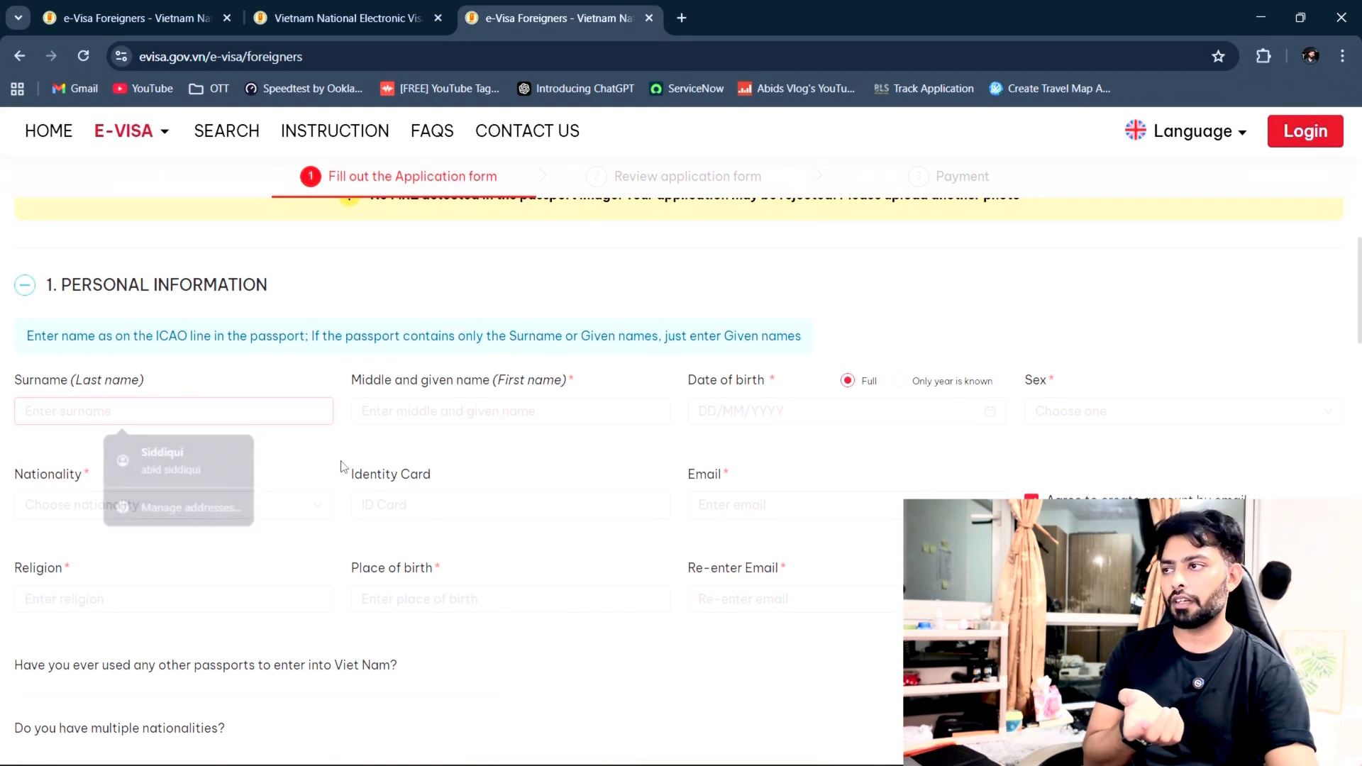
pyautogui.click(235, 417)
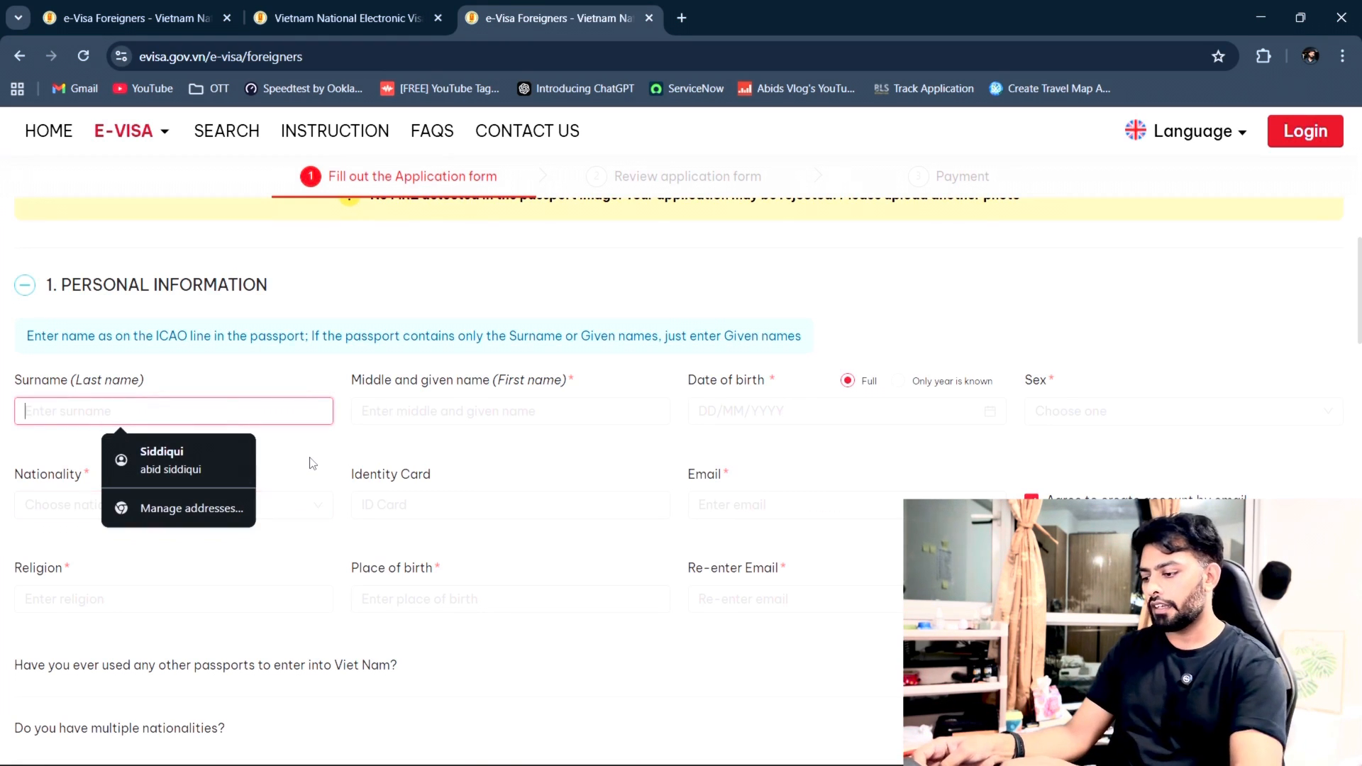
pyautogui.write('BEAN')
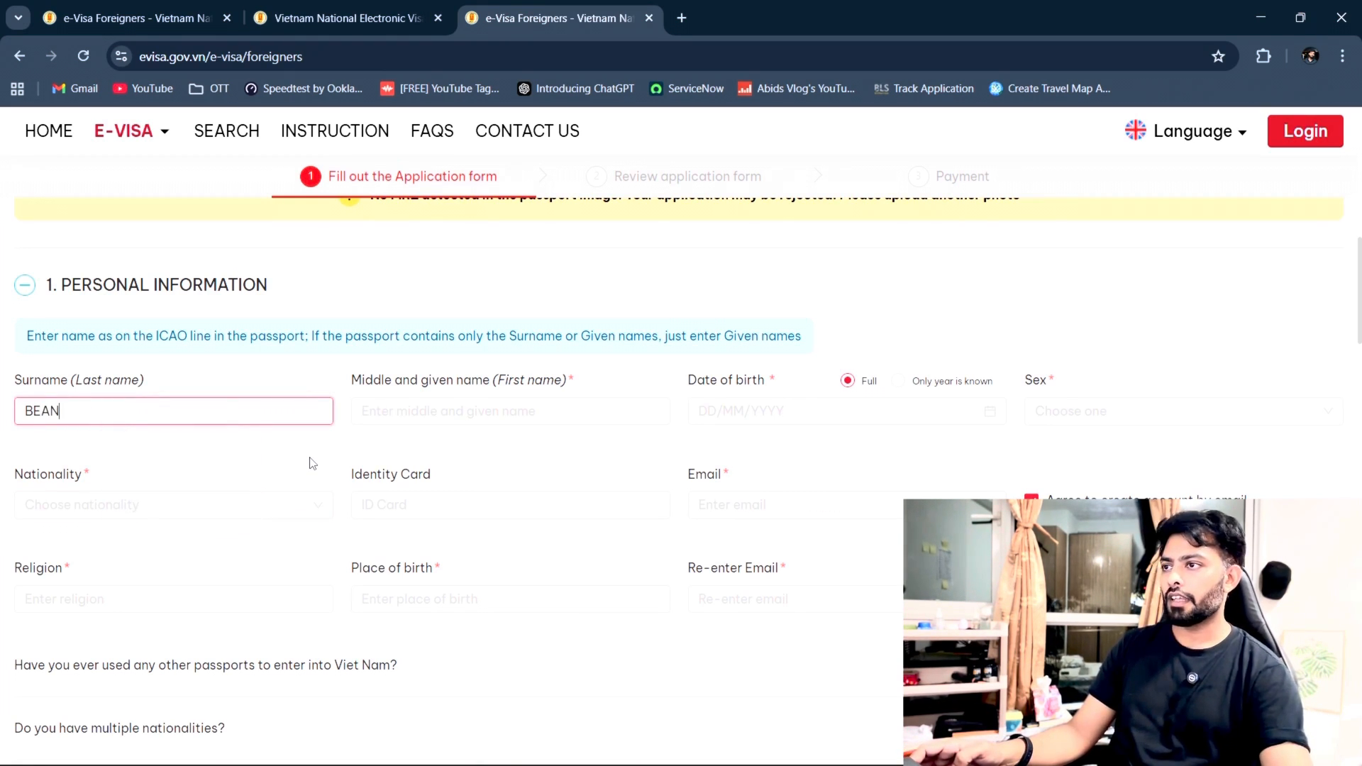
pyautogui.click(495, 411)
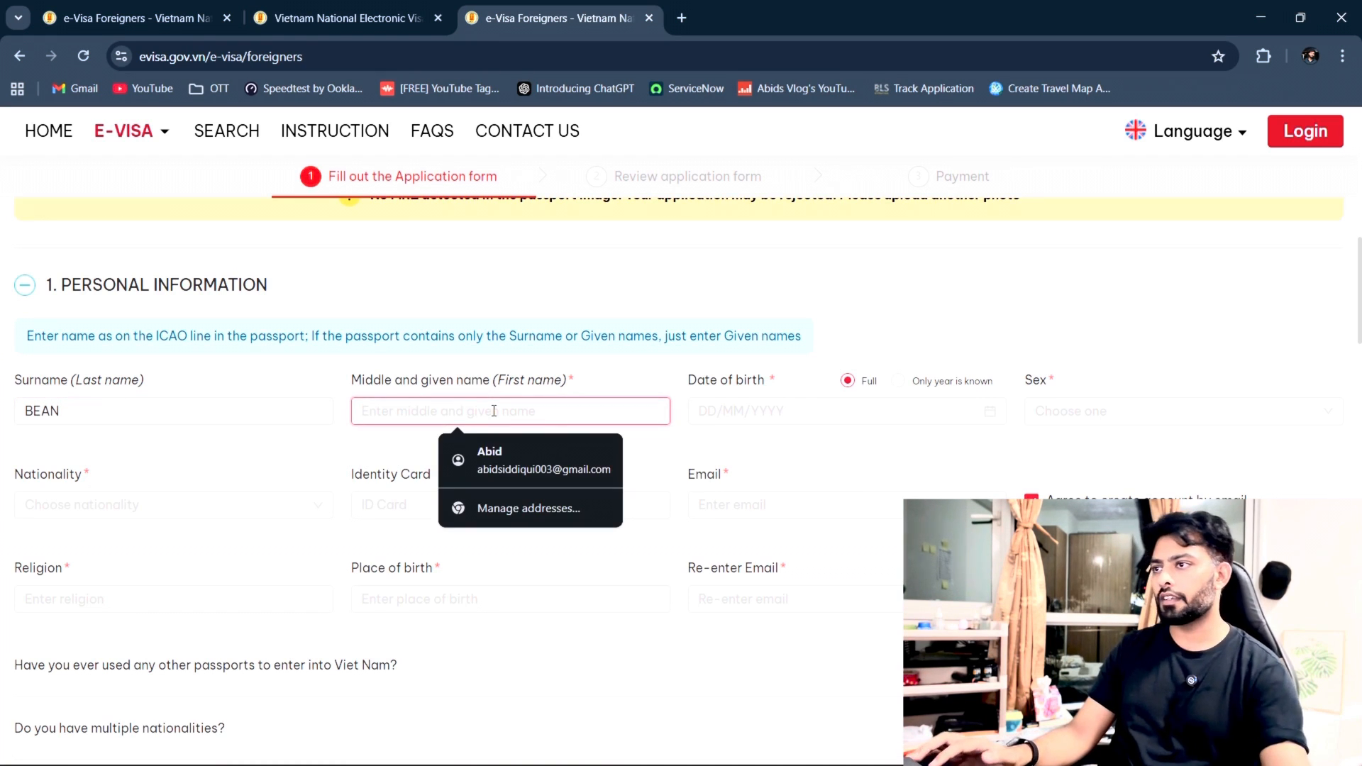
pyautogui.write('MR')
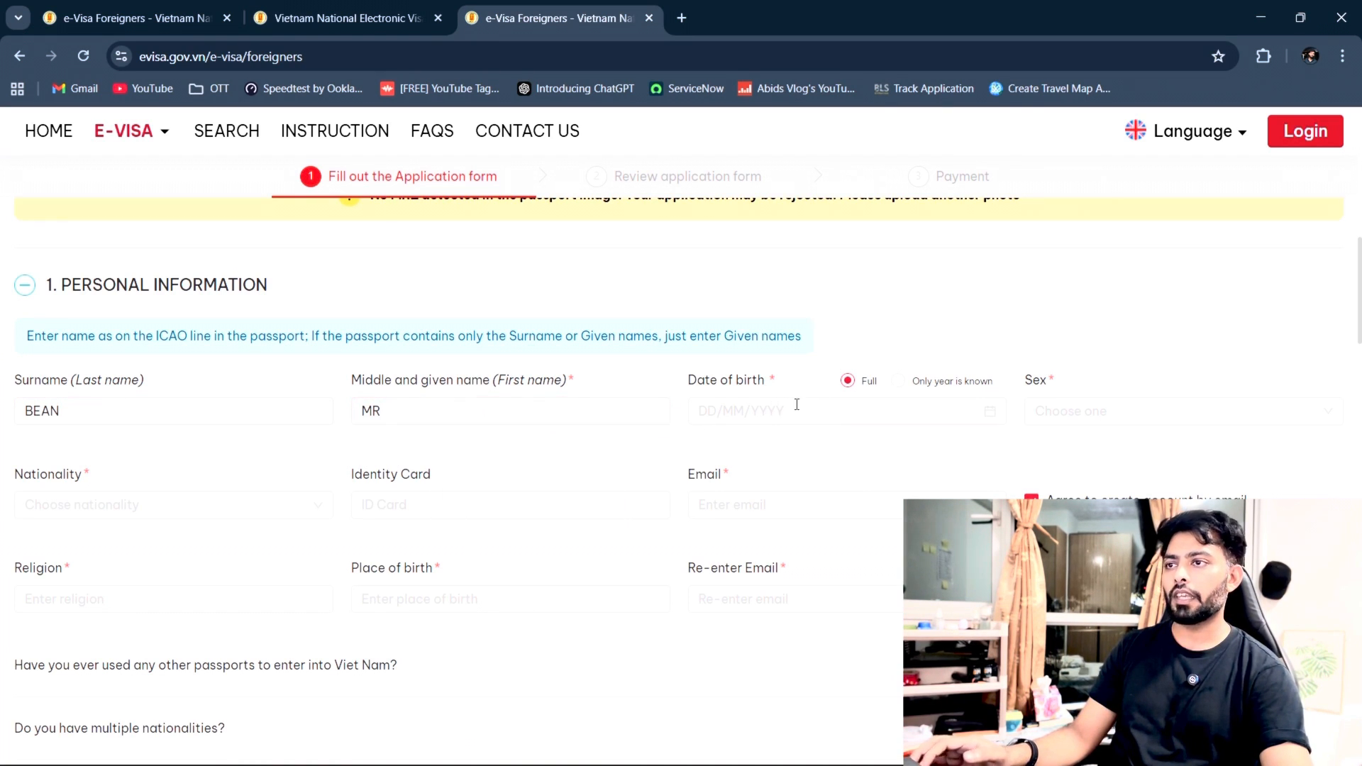
# Step: Enter the applicant's date of birth, set sex to Male and nationality to India
pyautogui.click(821, 405)
pyautogui.write('04/05/1996')
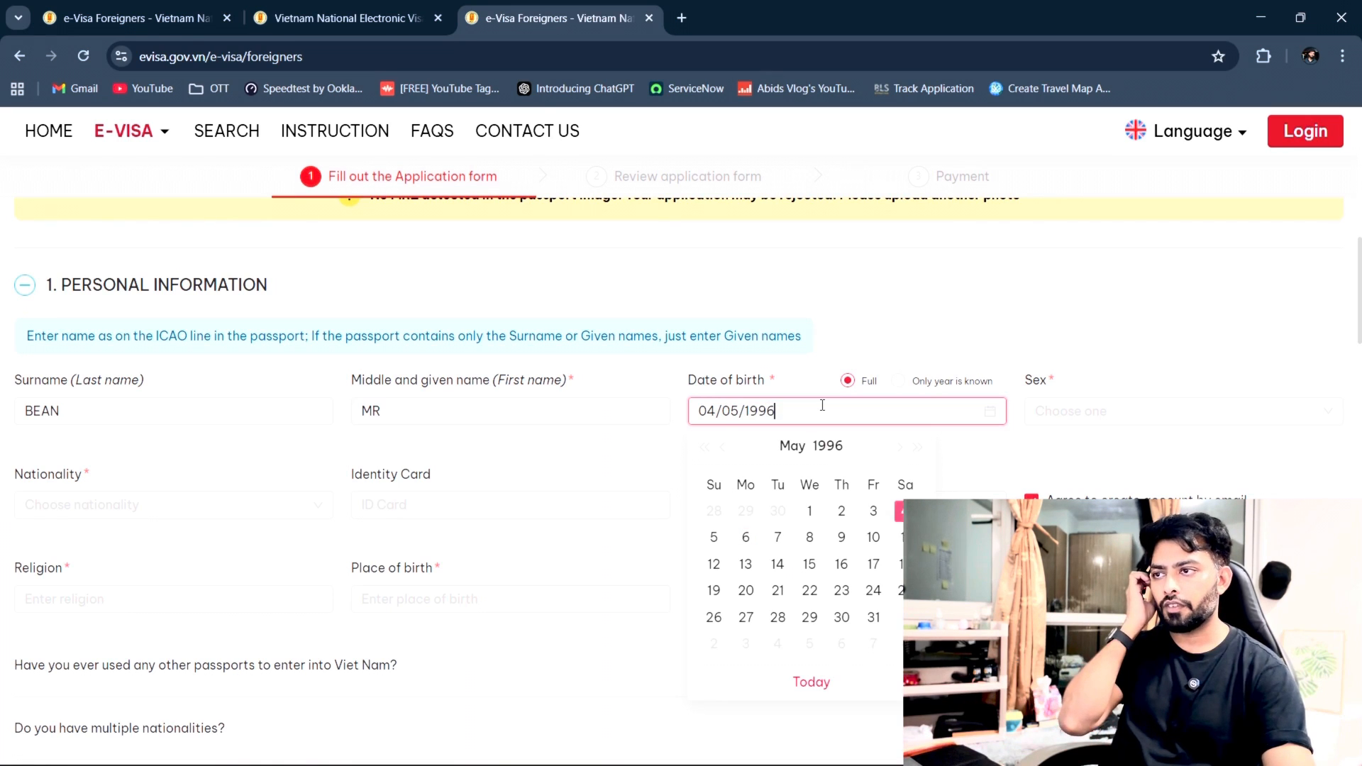
pyautogui.click(633, 471)
pyautogui.click(1200, 415)
pyautogui.click(1166, 446)
pyautogui.click(232, 504)
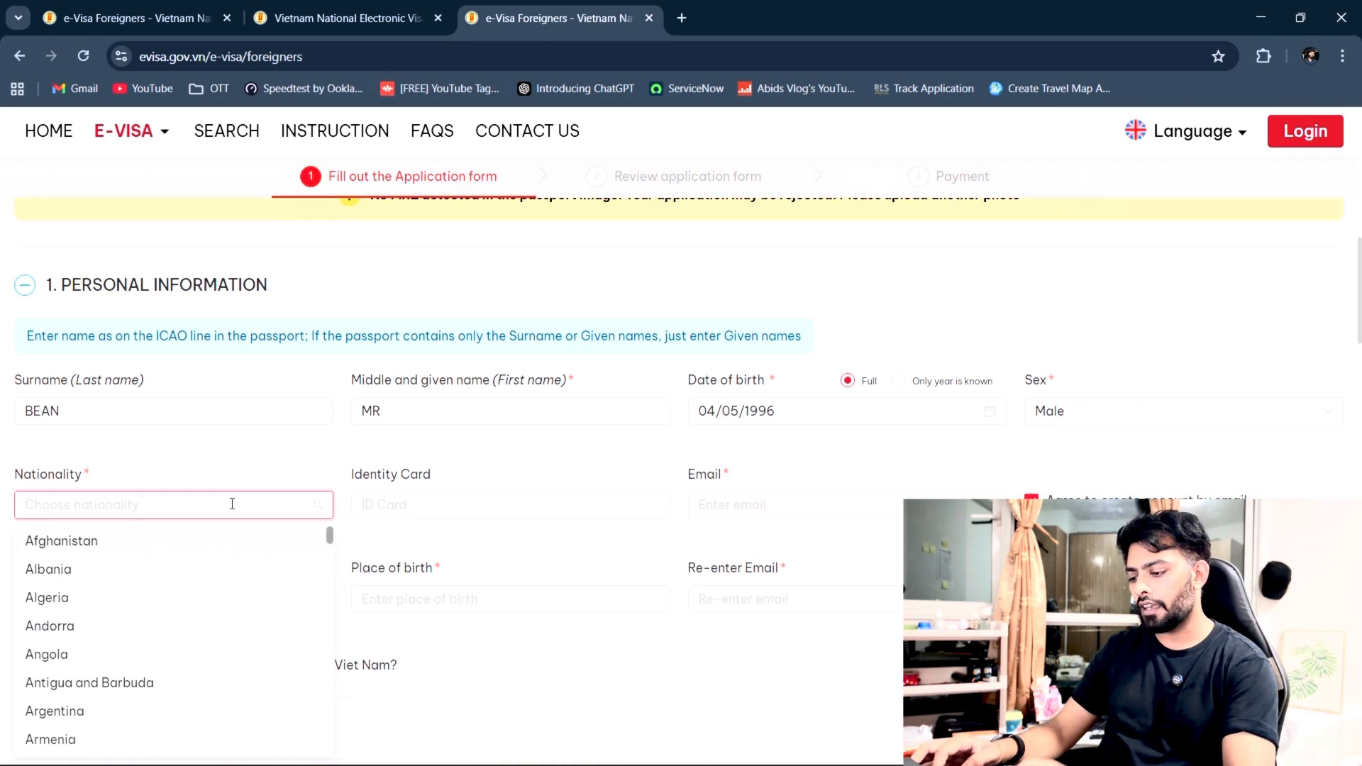
pyautogui.write('indian')
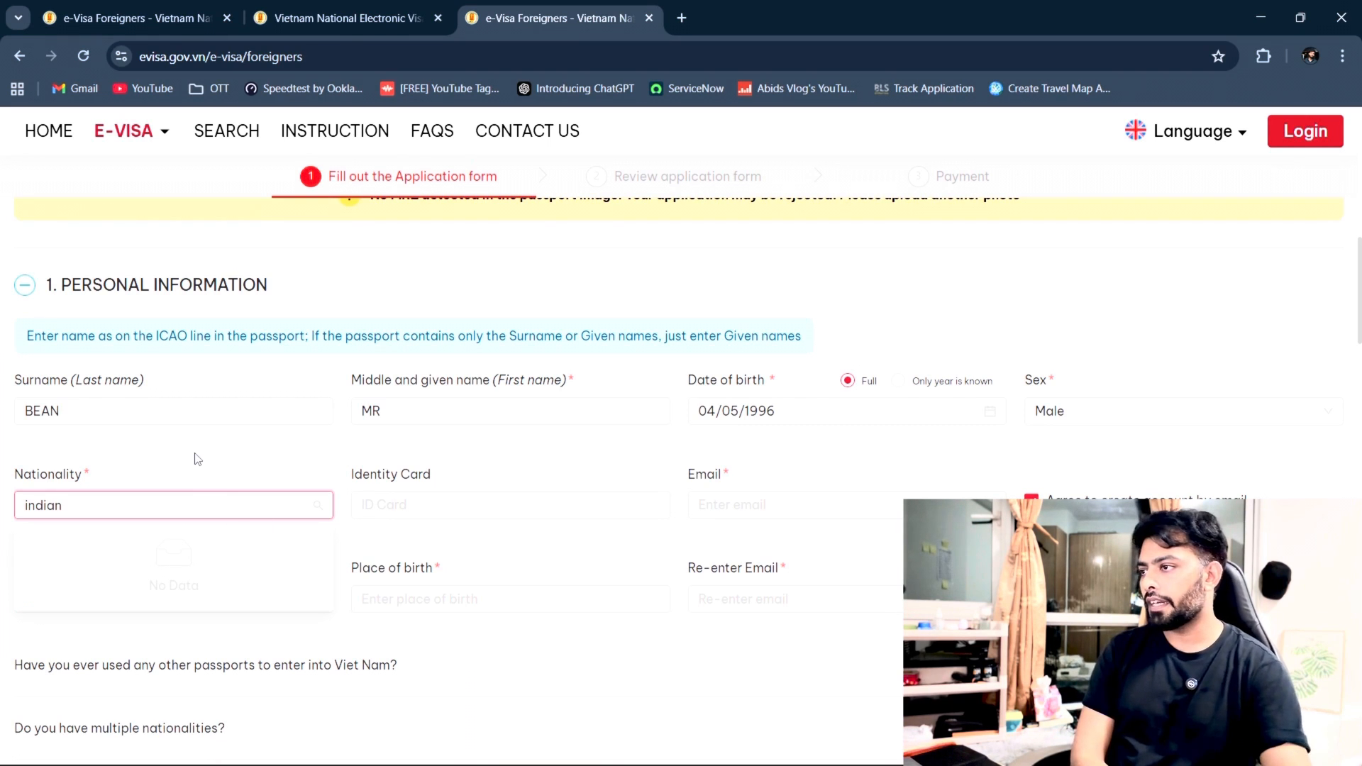
pyautogui.press('BackSpace')
pyautogui.click(175, 571)
# Step: Leave Identity Card blank and fill in the applicant's e-mail address
pyautogui.click(471, 502)
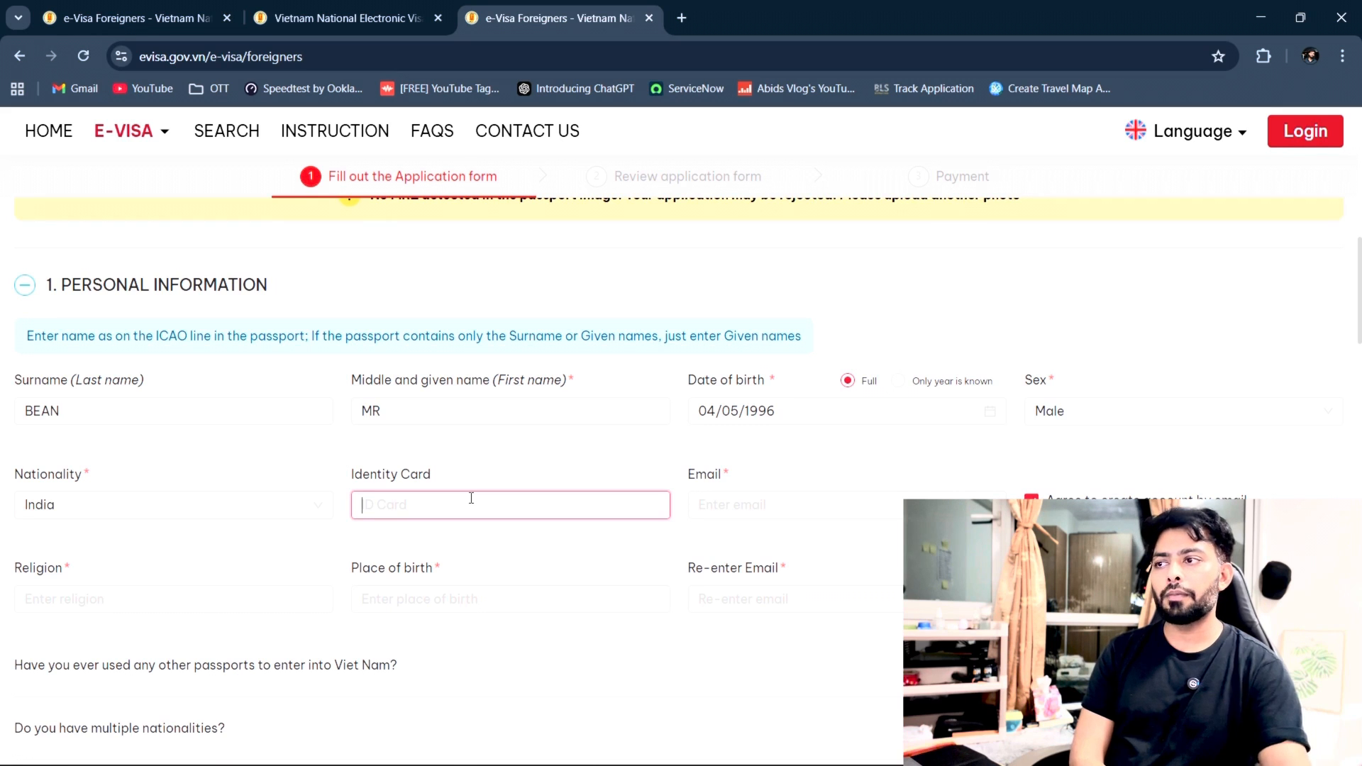
pyautogui.click(502, 458)
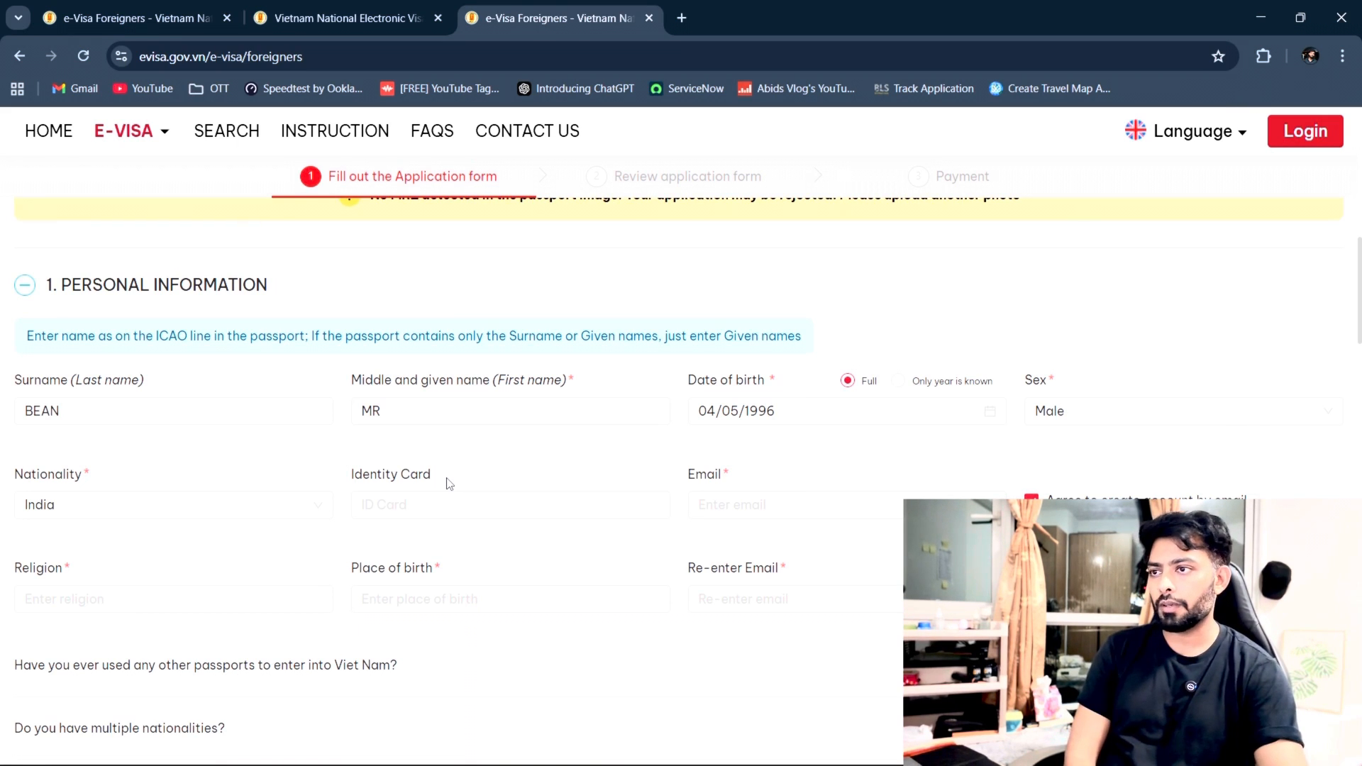
pyautogui.click(719, 509)
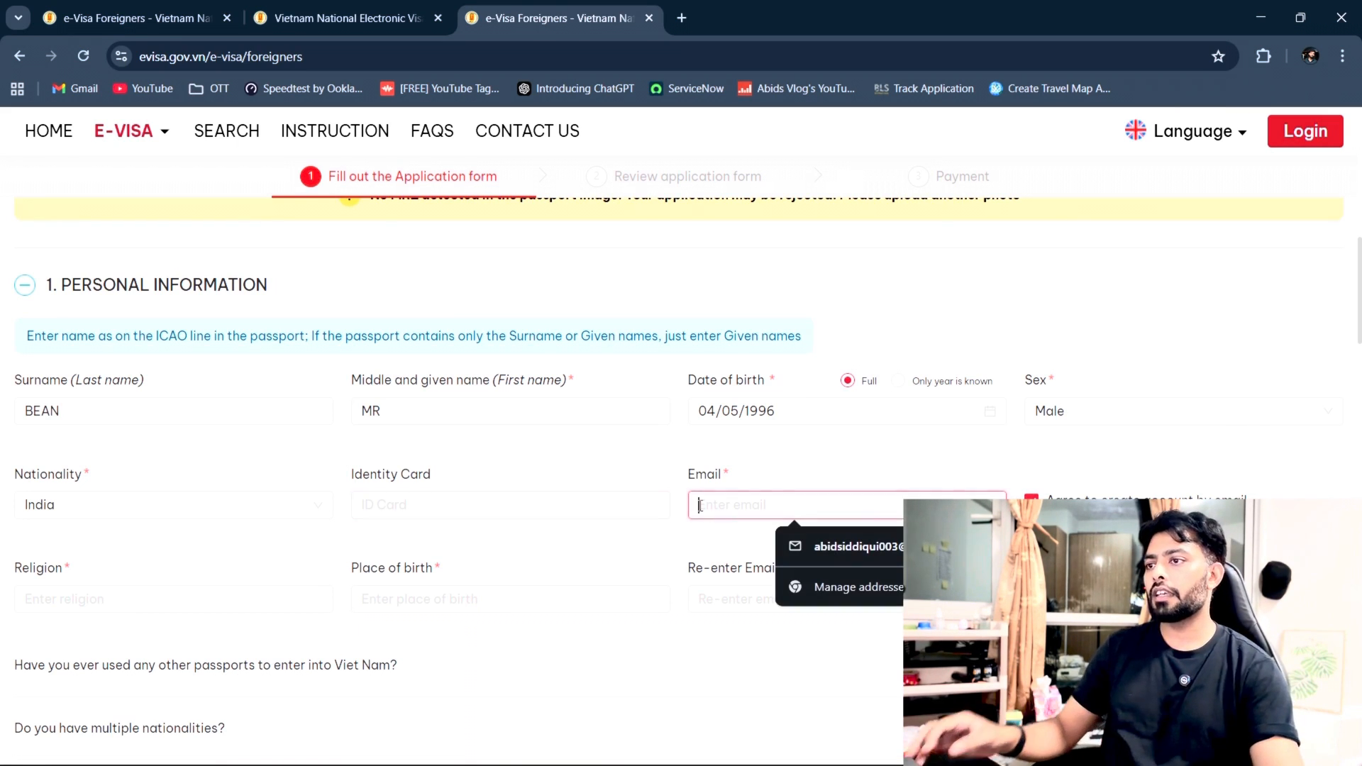
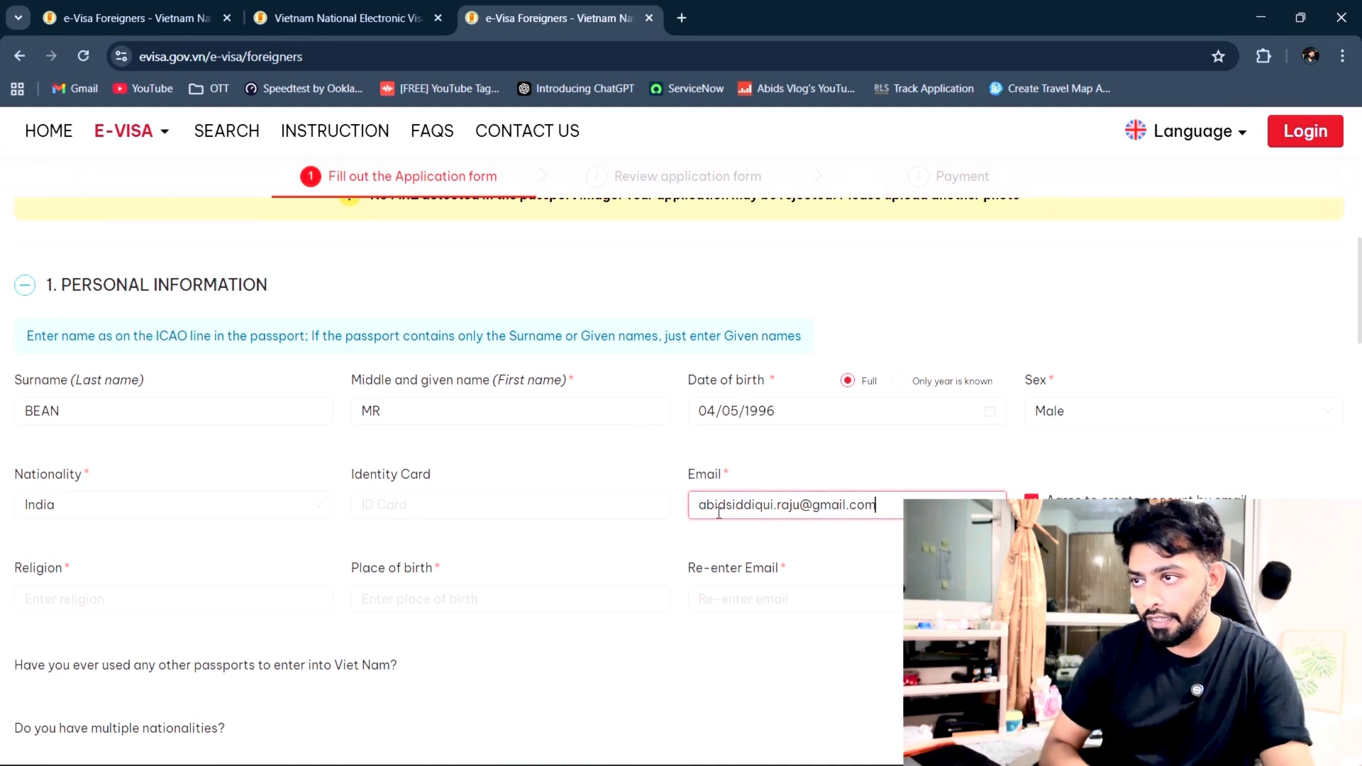
pyautogui.press('Tab')
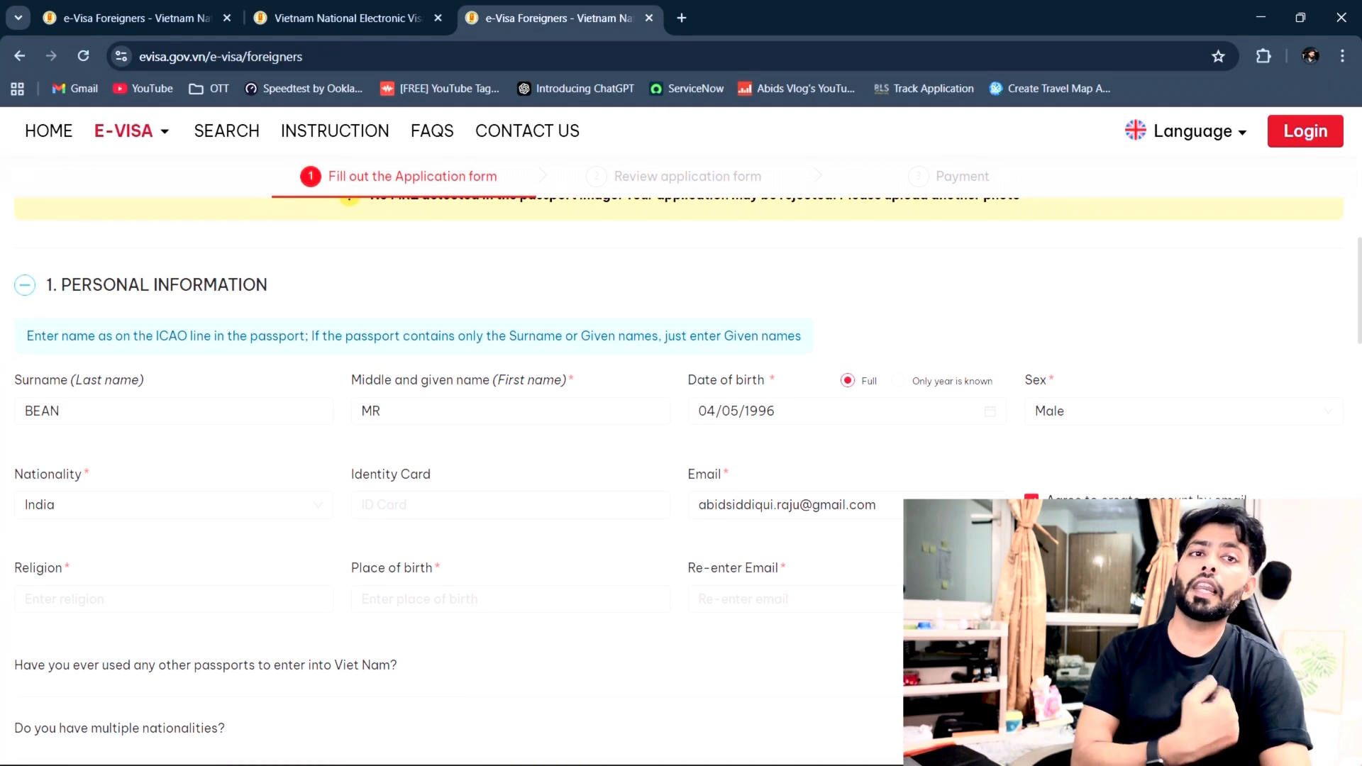
# Step: Set Religion to Hindu and Place of birth to Delhi
pyautogui.click(90, 596)
pyautogui.write('Hi')
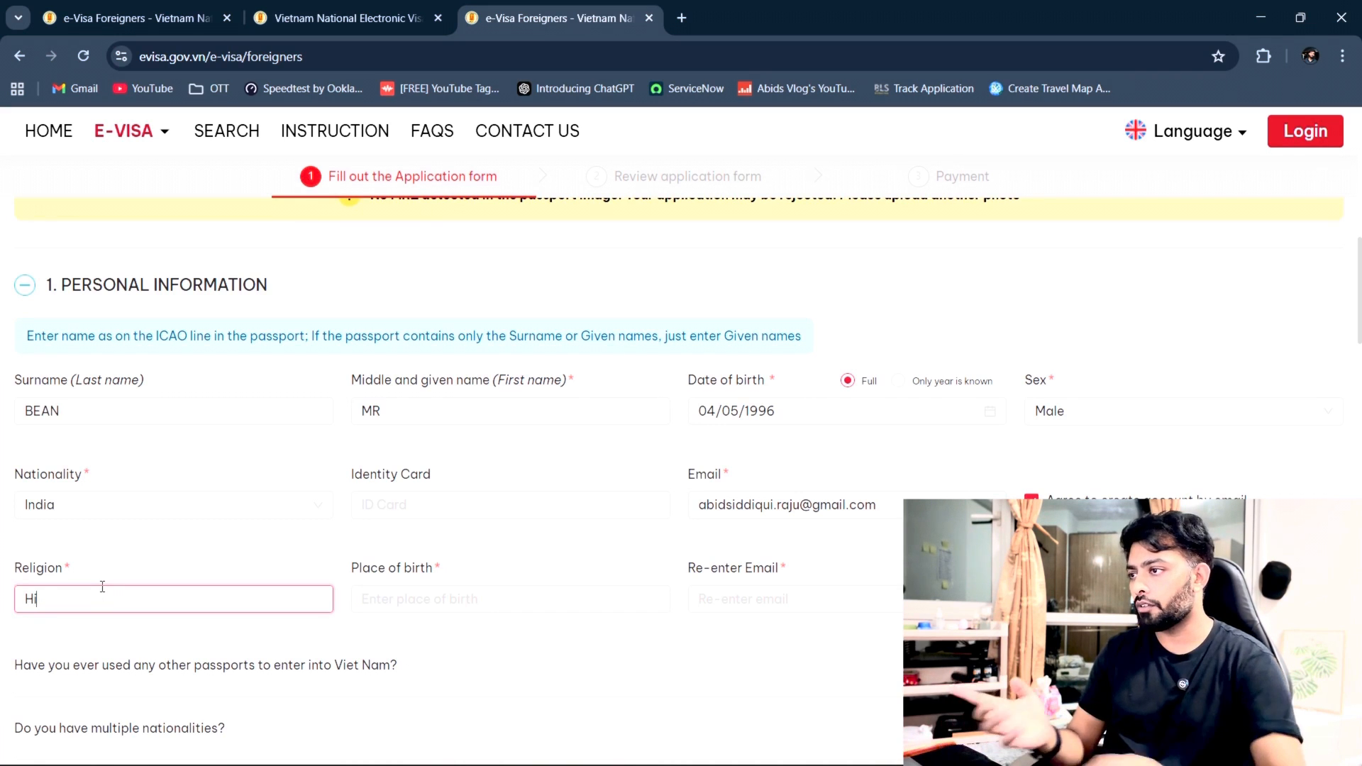
pyautogui.write('ndu')
pyautogui.click(551, 650)
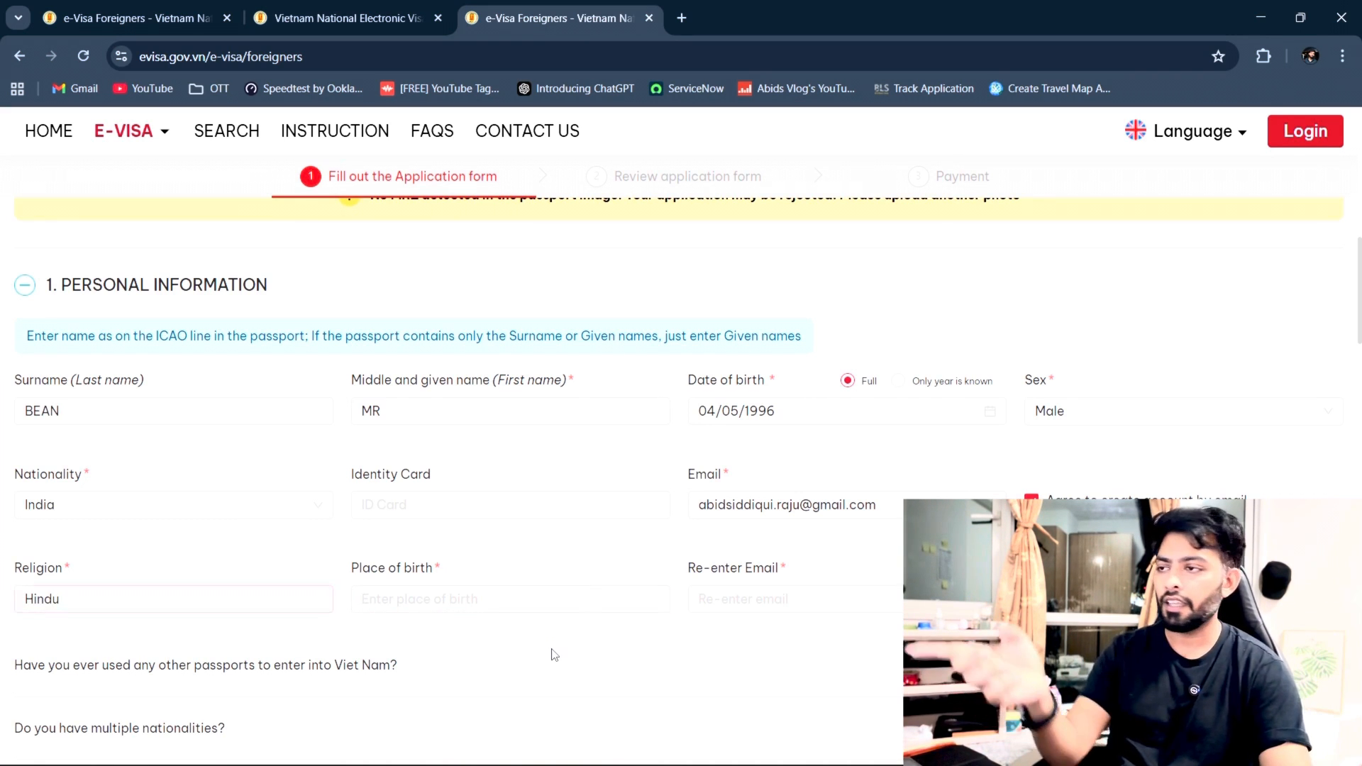
pyautogui.click(481, 602)
pyautogui.write('Delhi')
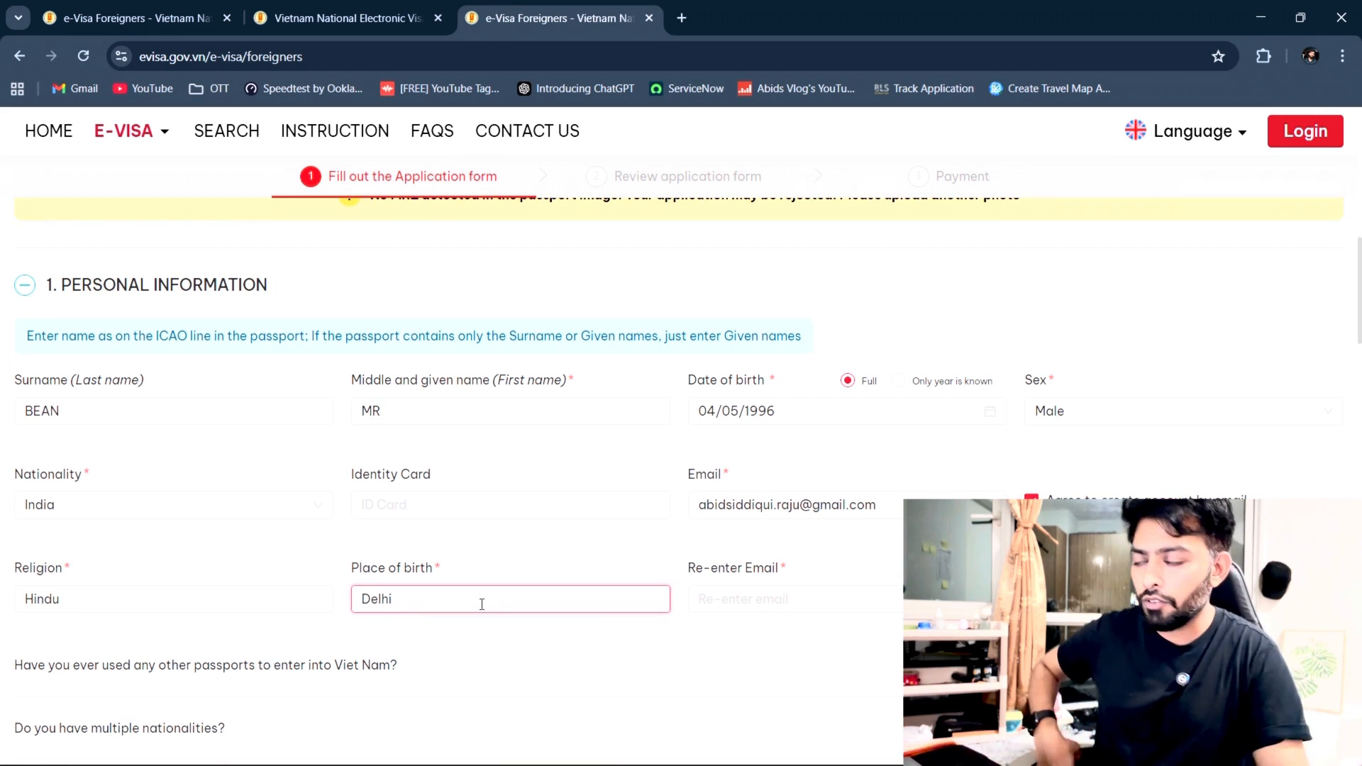
pyautogui.click(672, 698)
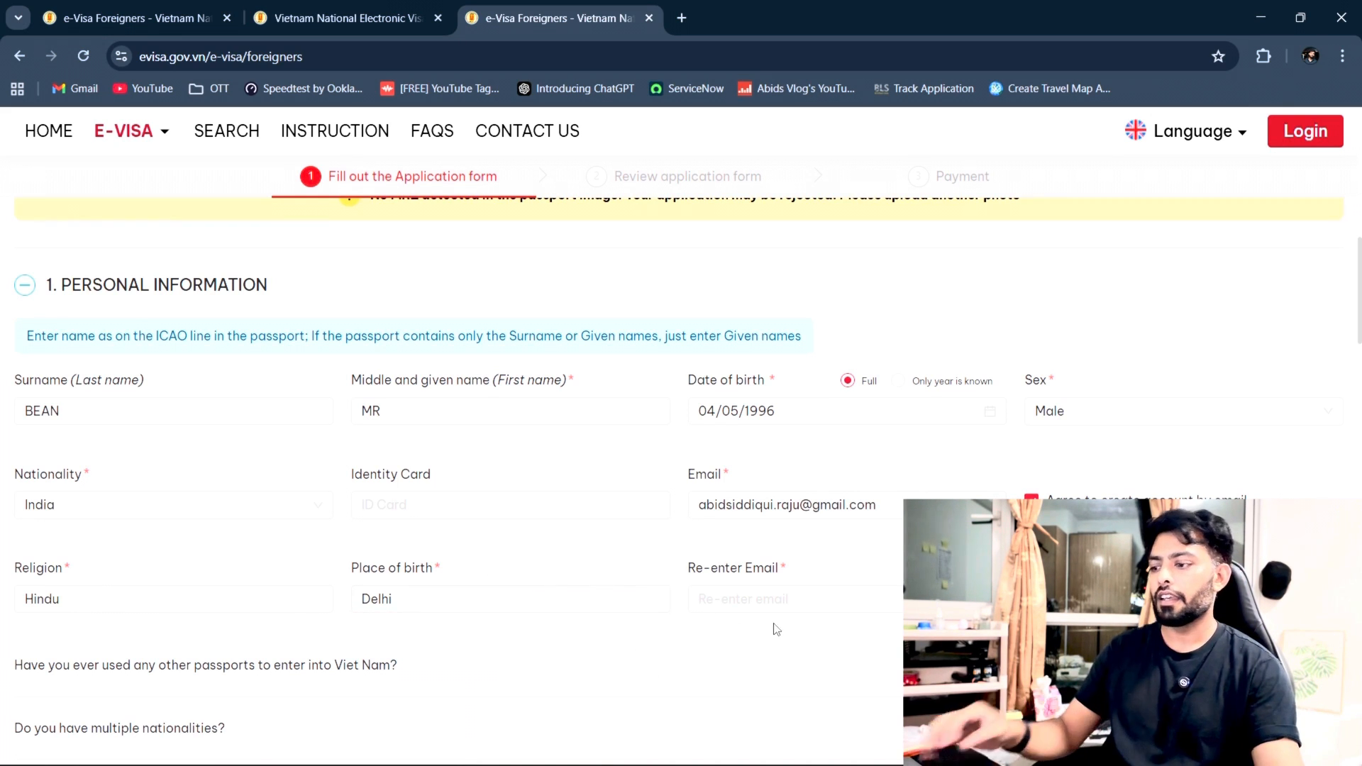
# Step: Re-enter the applicant's e-mail address in the confirmation field
pyautogui.click(772, 601)
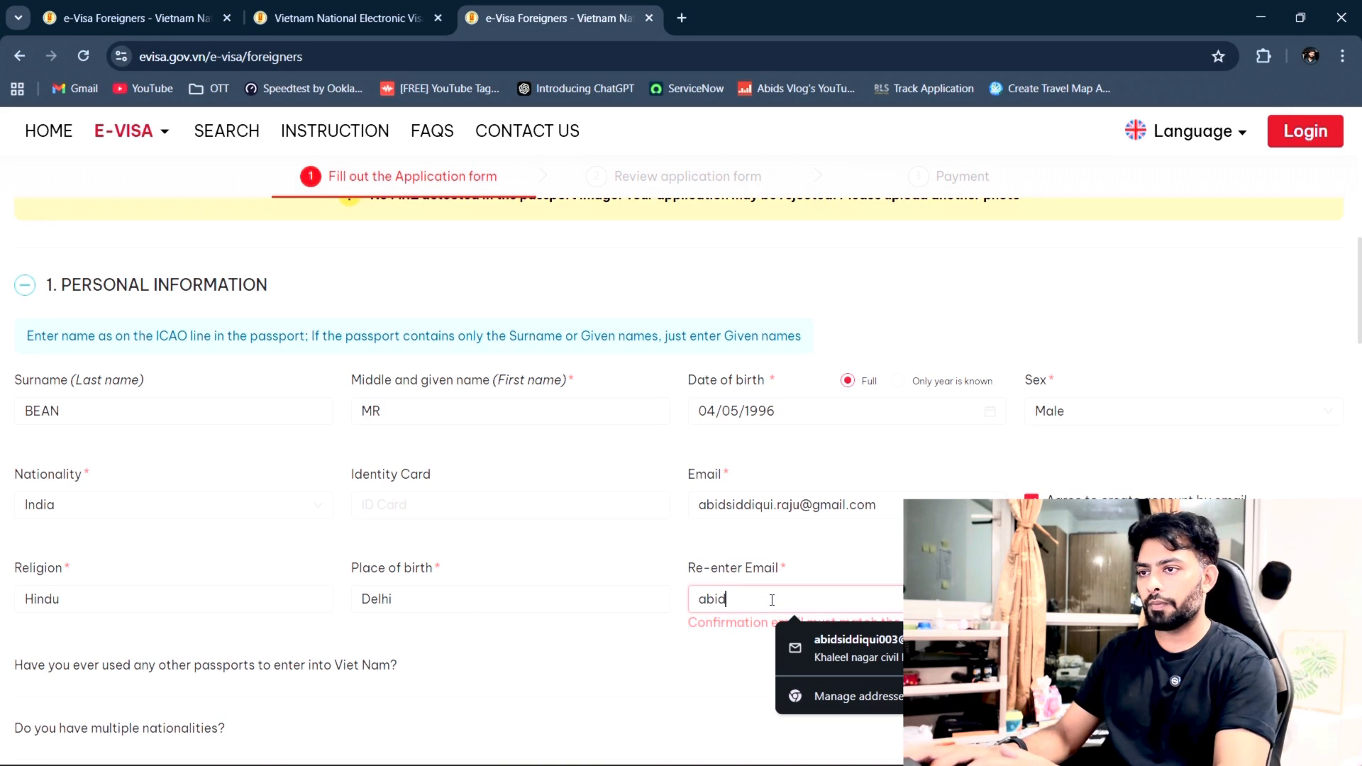
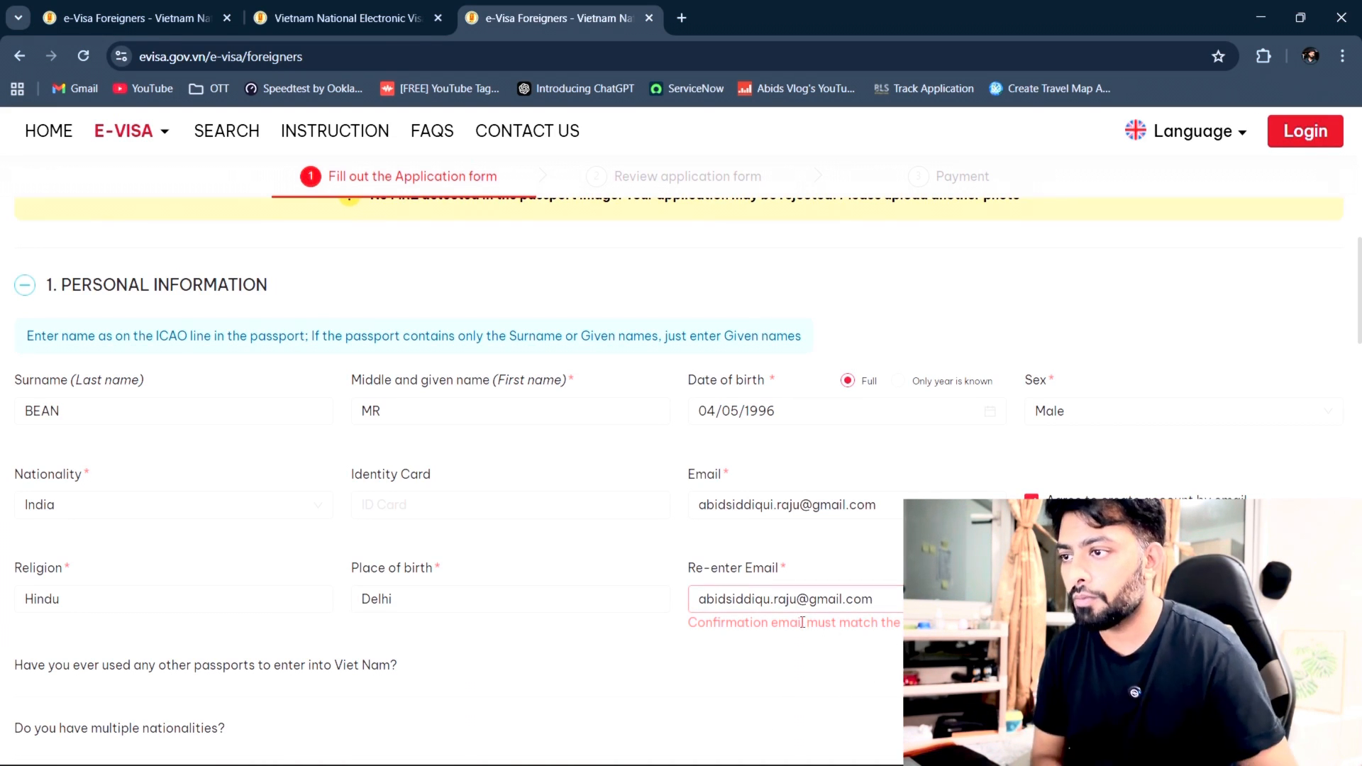
pyautogui.click(779, 607)
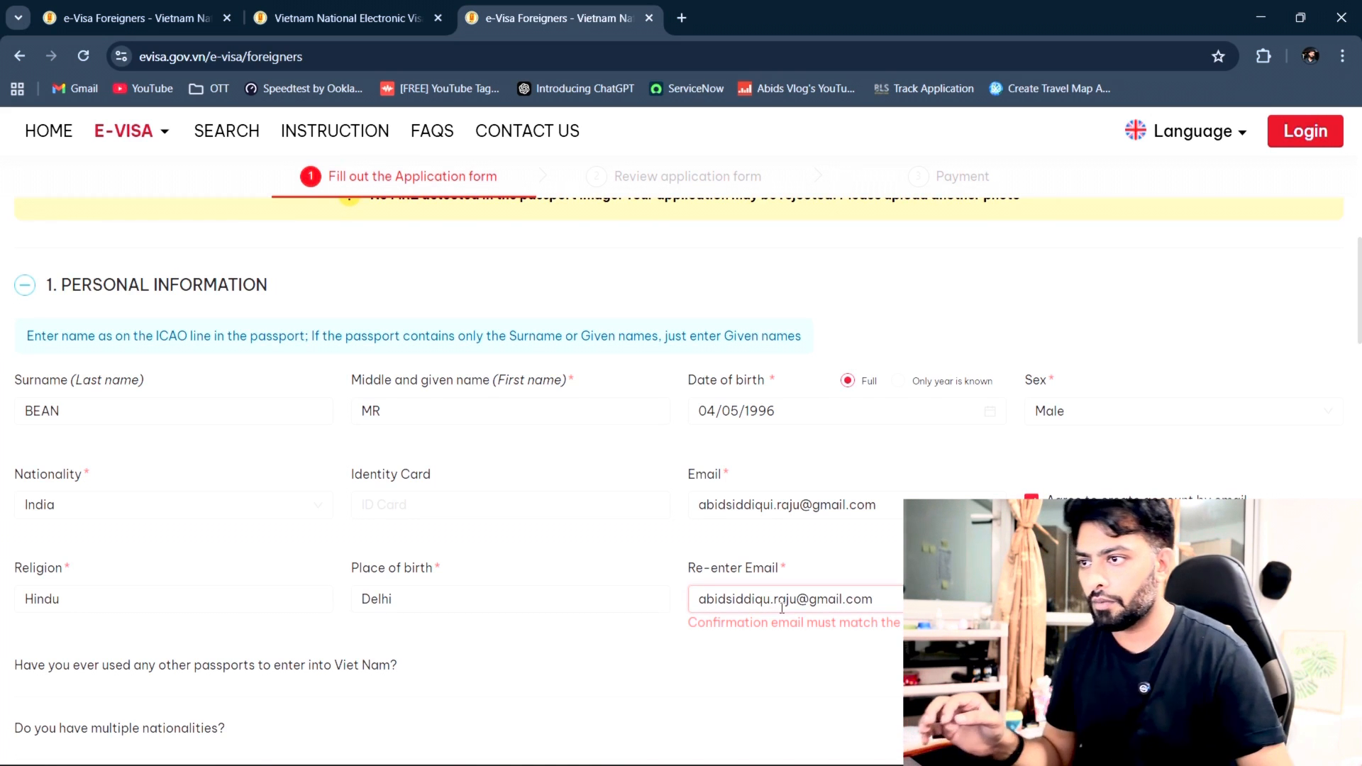
# Step: Add the missing 'i' to the re-entered e-mail, then scroll to the Requested Information section
pyautogui.write('i')
pyautogui.scroll(-5, 836, 610)
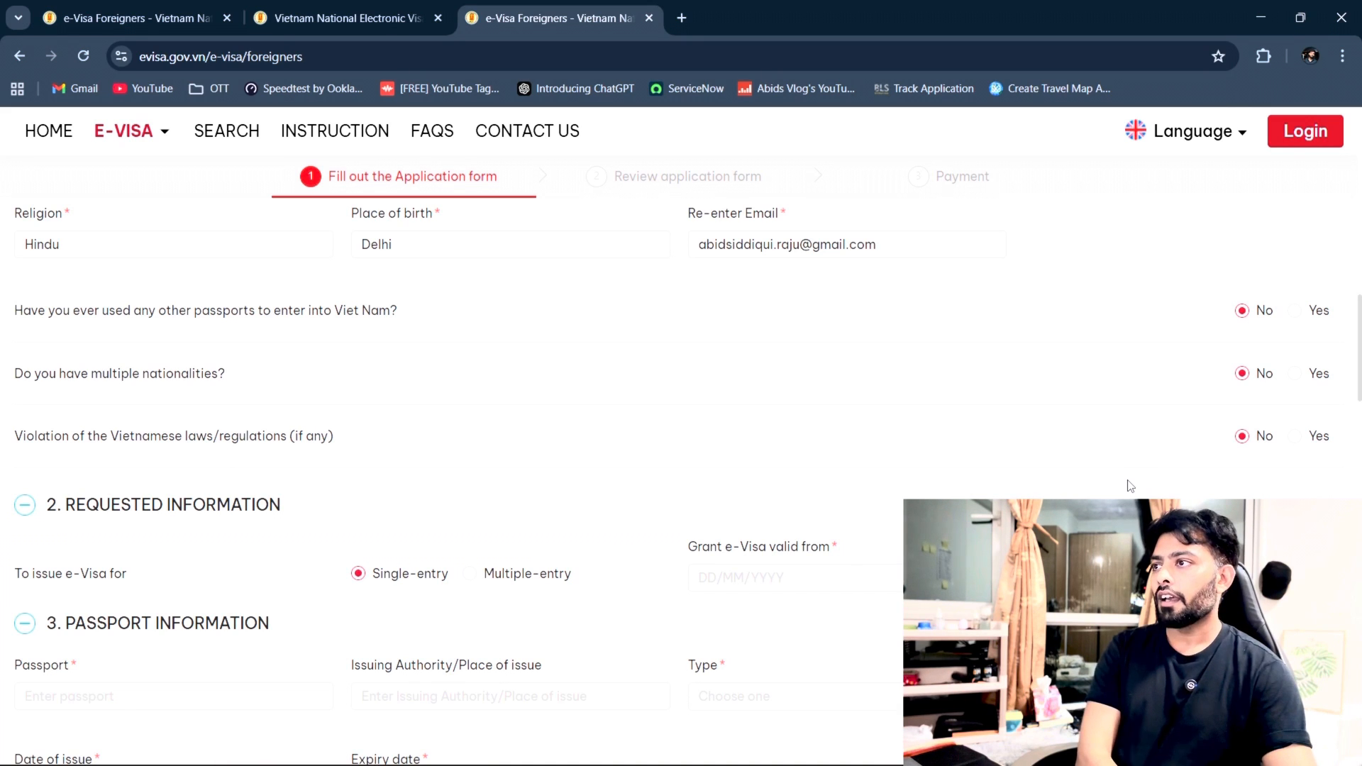
pyautogui.scroll(-1, 1130, 483)
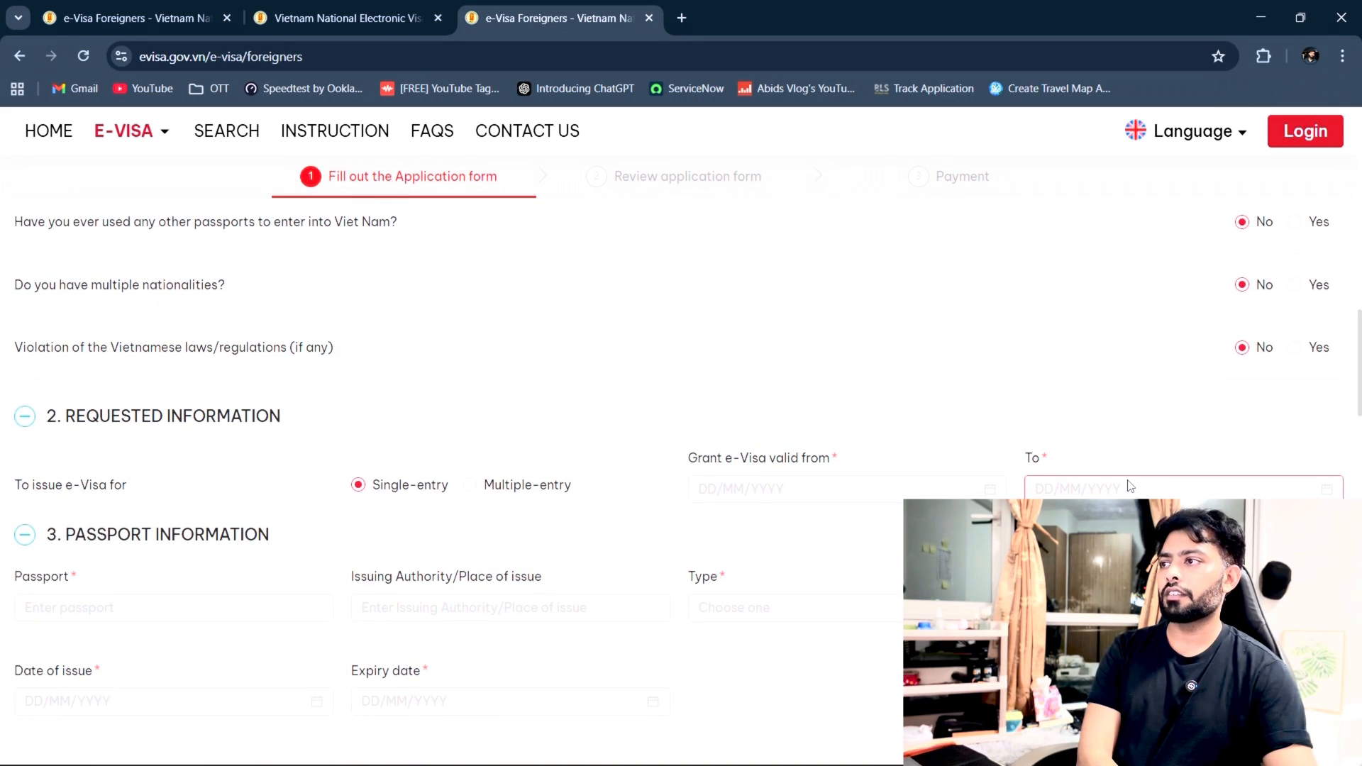
pyautogui.scroll(-2, 1129, 486)
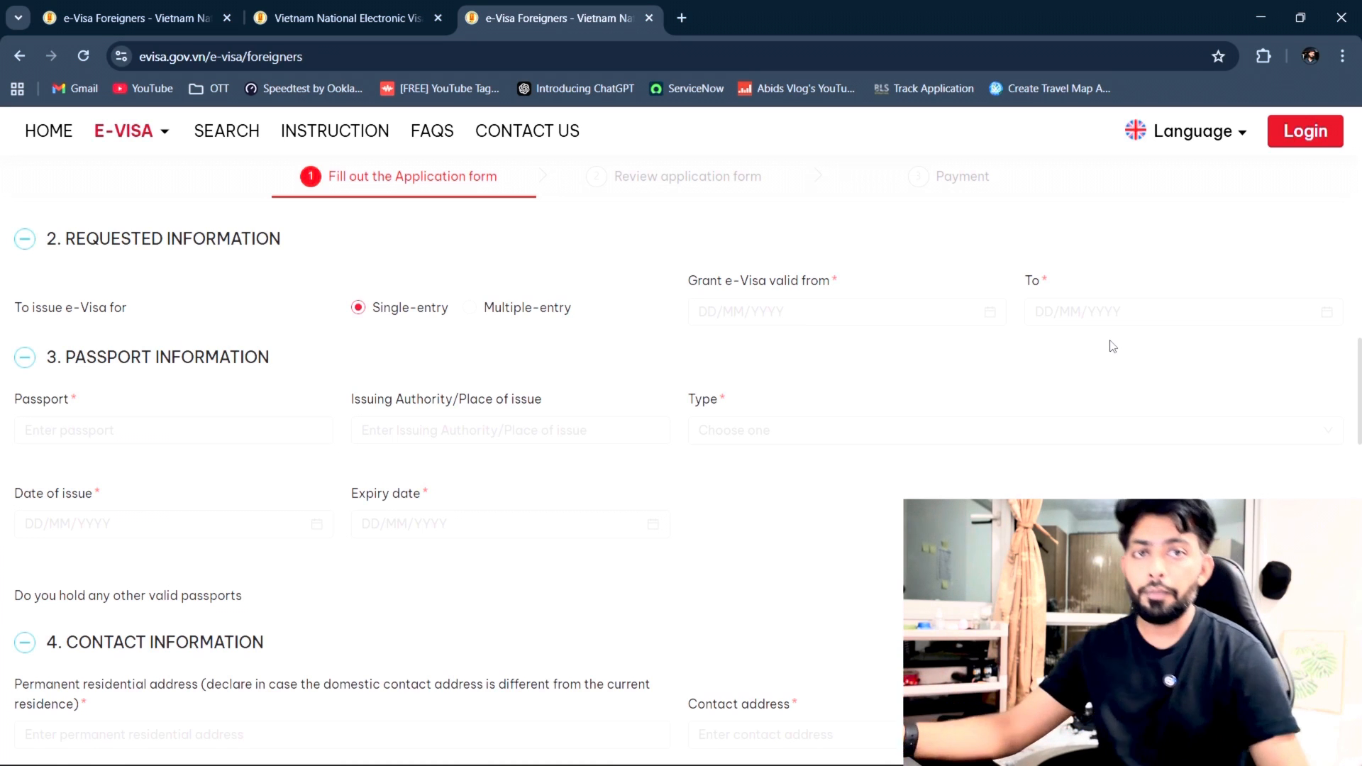
# Step: Set the e-Visa validity from 10/11/2025 to 17/11/2025
pyautogui.click(993, 317)
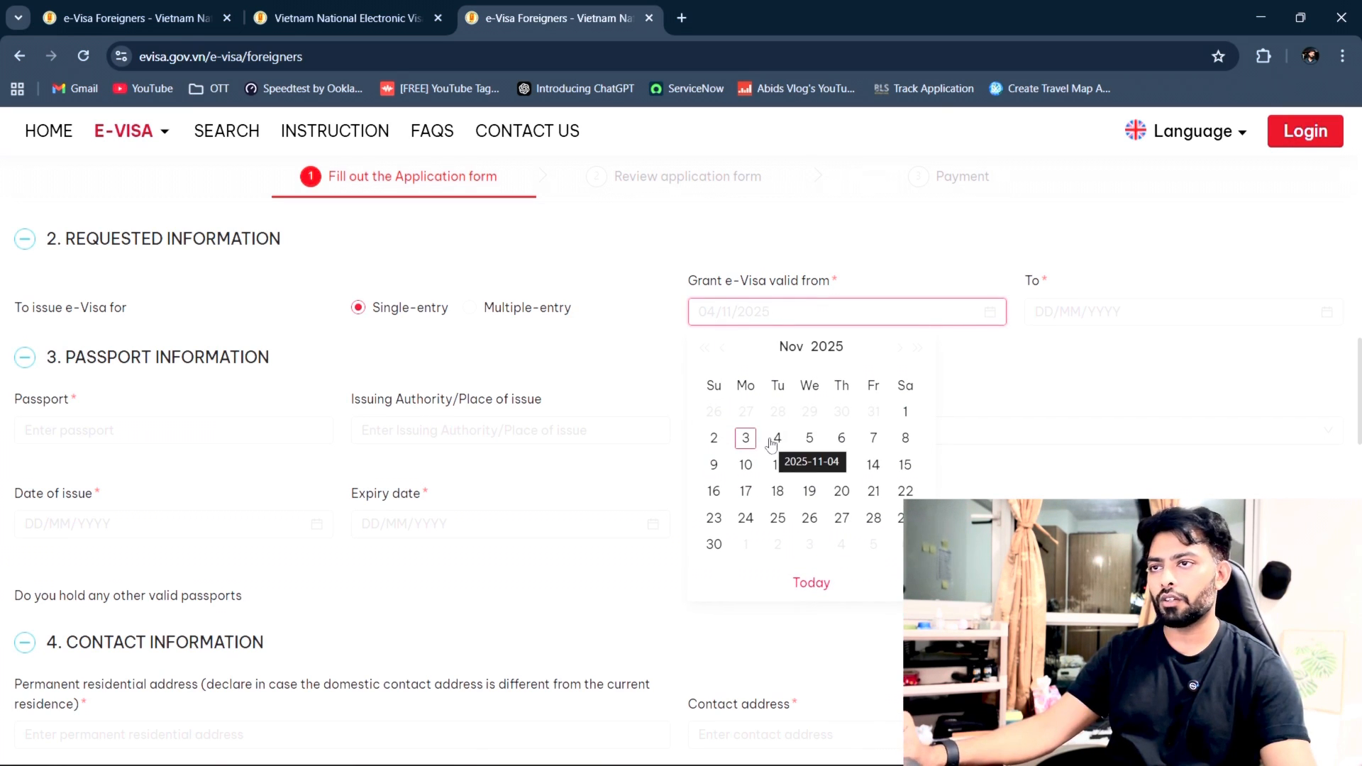
pyautogui.click(997, 384)
pyautogui.click(996, 320)
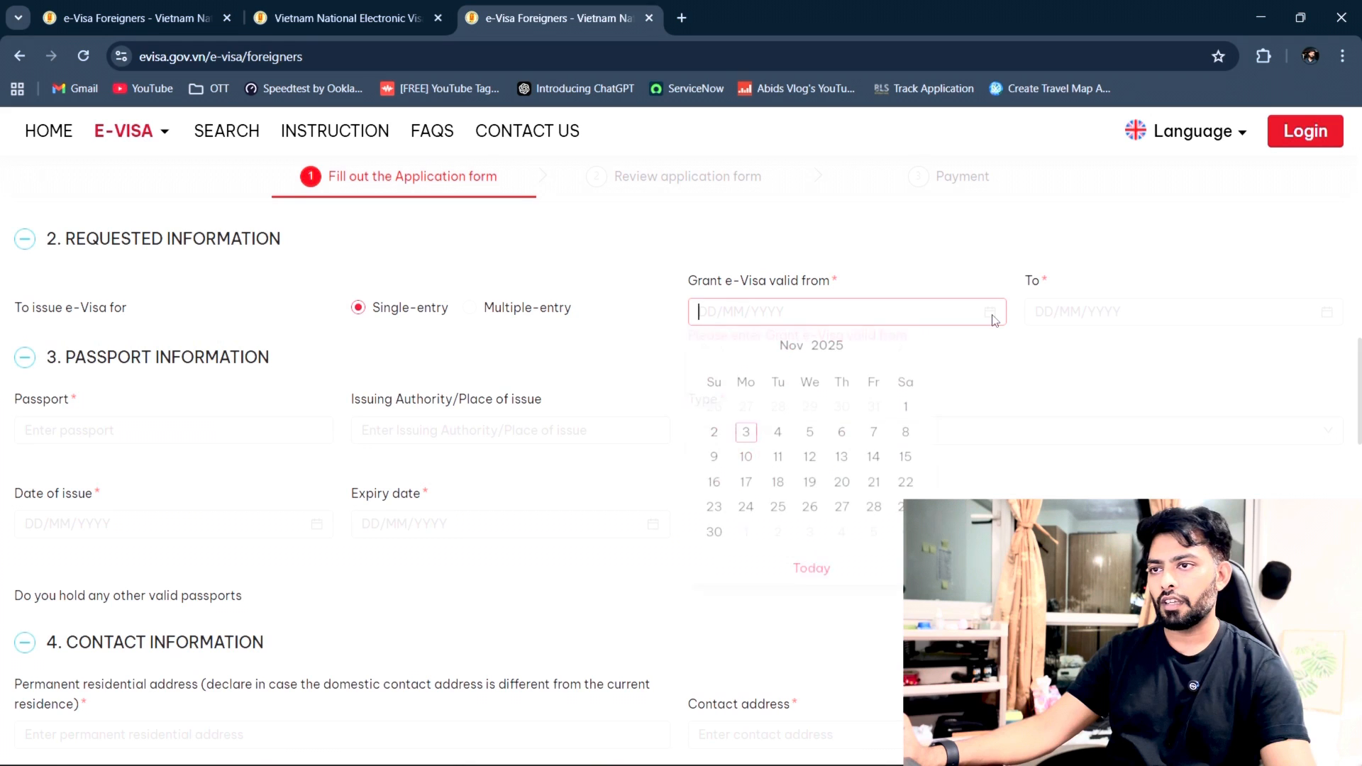
pyautogui.click(746, 465)
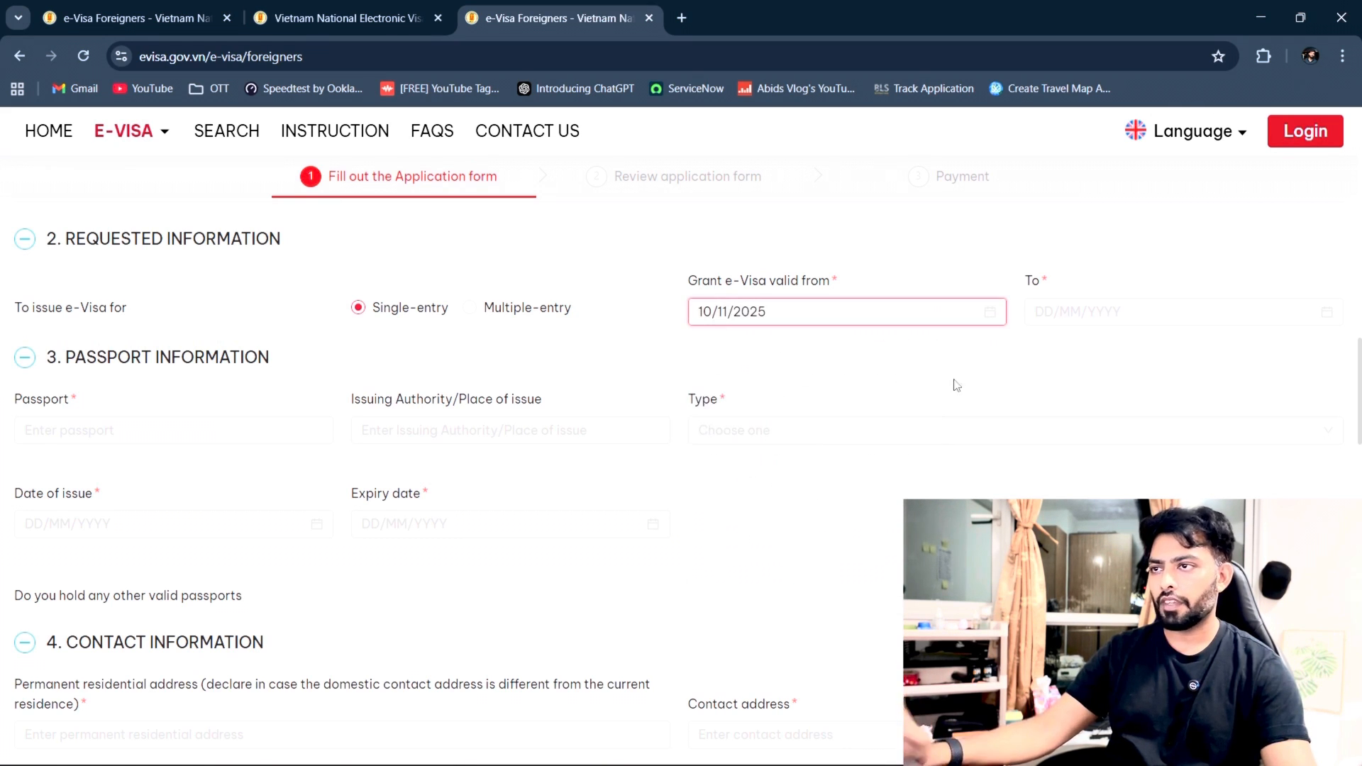
pyautogui.click(1327, 312)
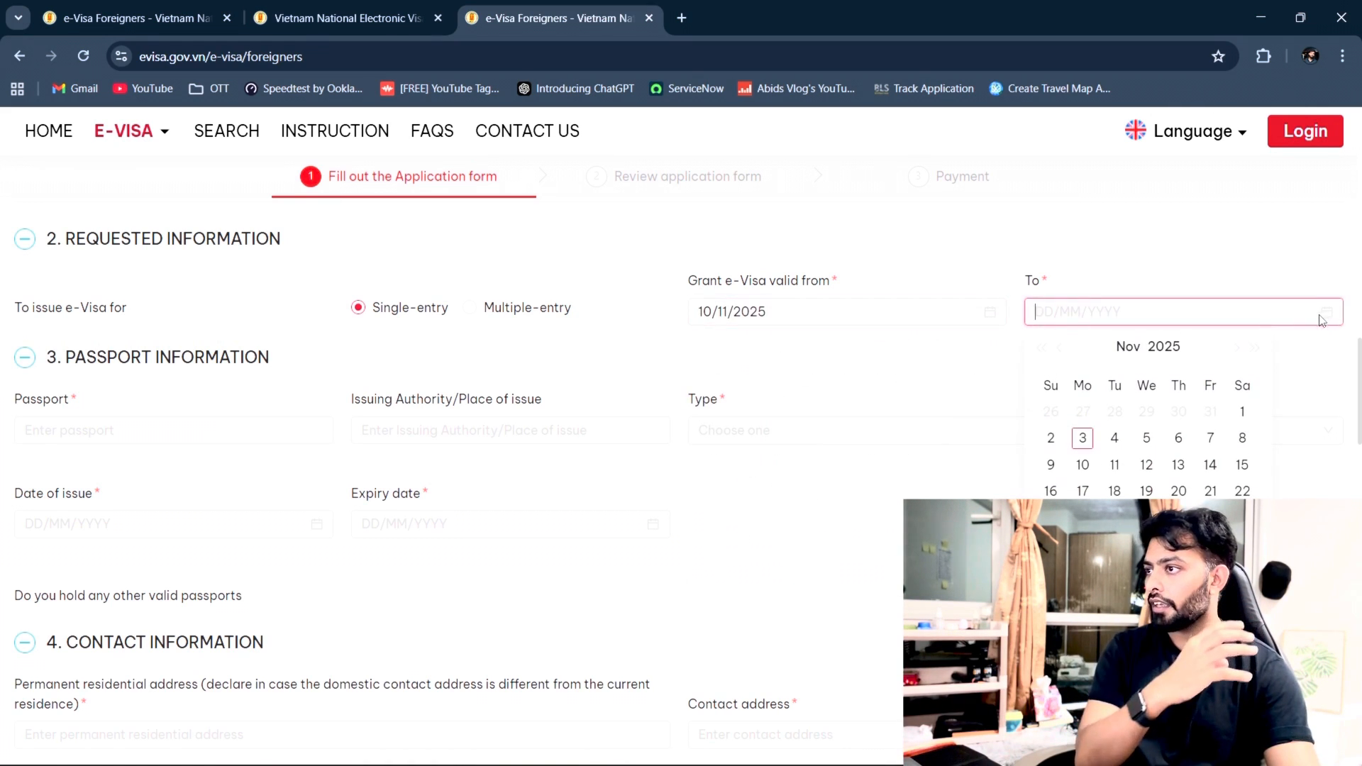
pyautogui.click(1083, 492)
pyautogui.click(1065, 371)
# Step: Move to the passport number field in Passport Information
pyautogui.click(257, 425)
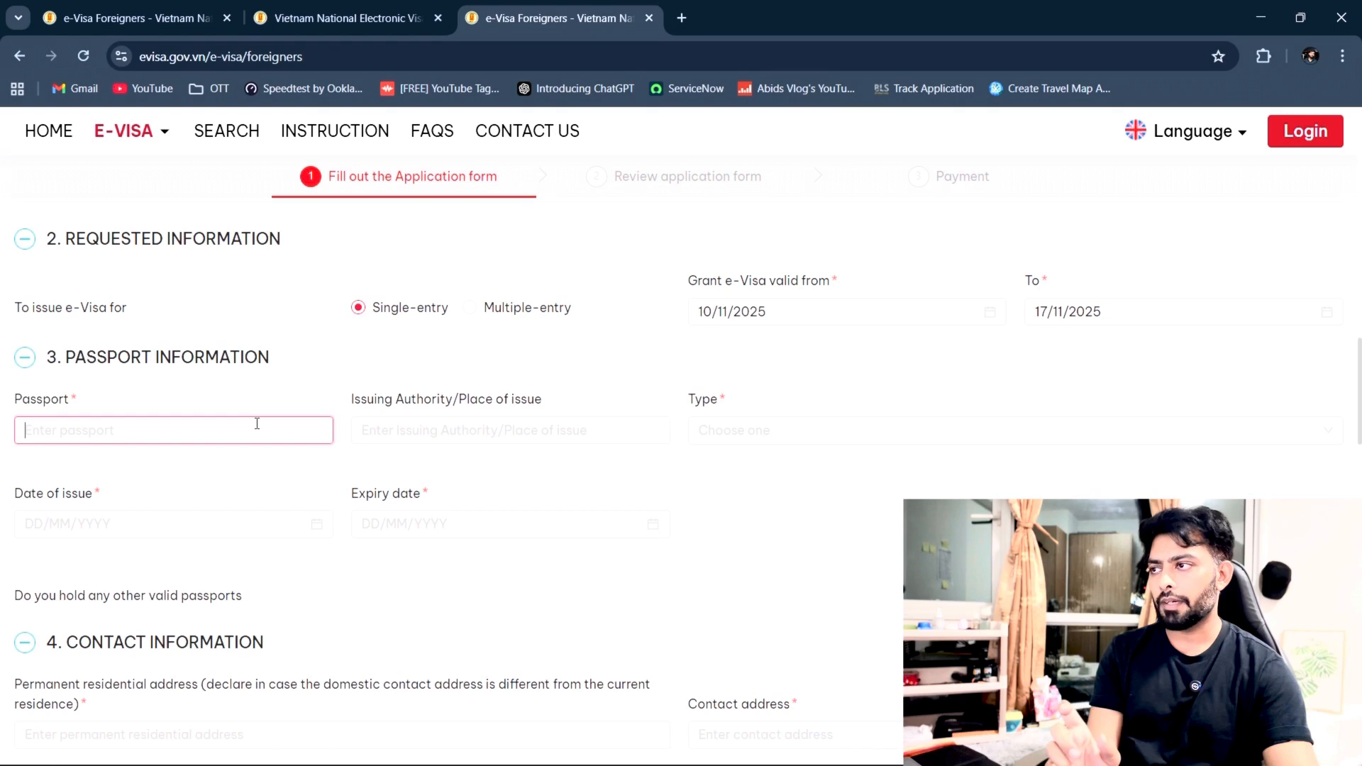
pyautogui.scroll(15, 259, 423)
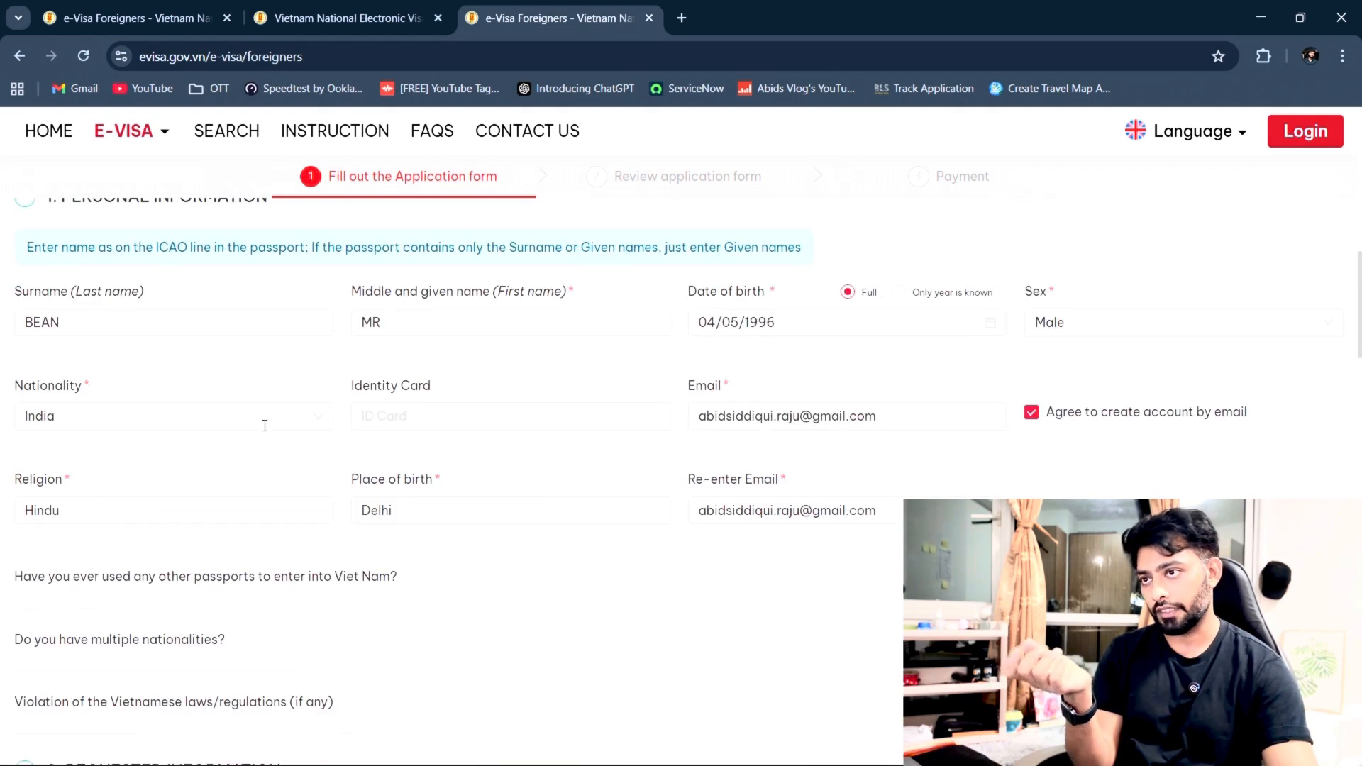
pyautogui.scroll(-14, 803, 485)
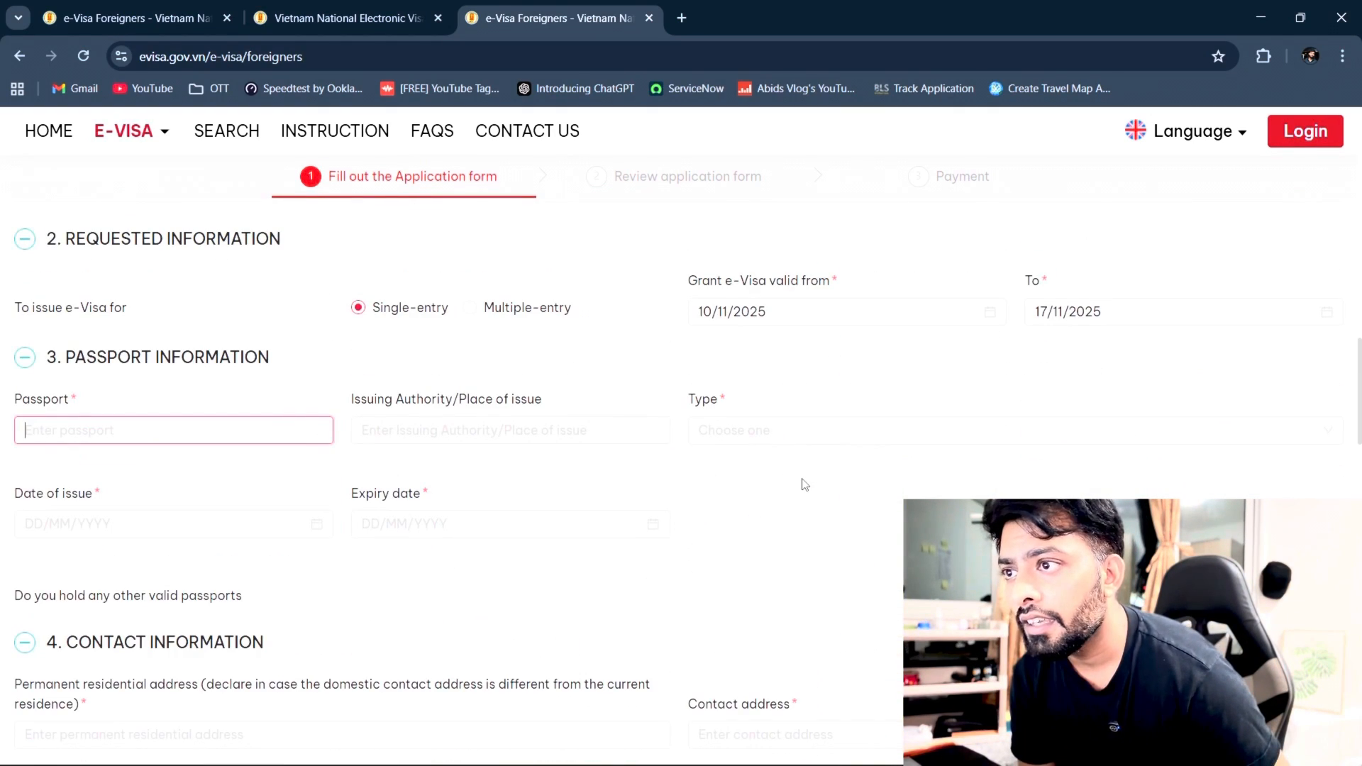
pyautogui.scroll(8, 802, 483)
pyautogui.scroll(6, 805, 485)
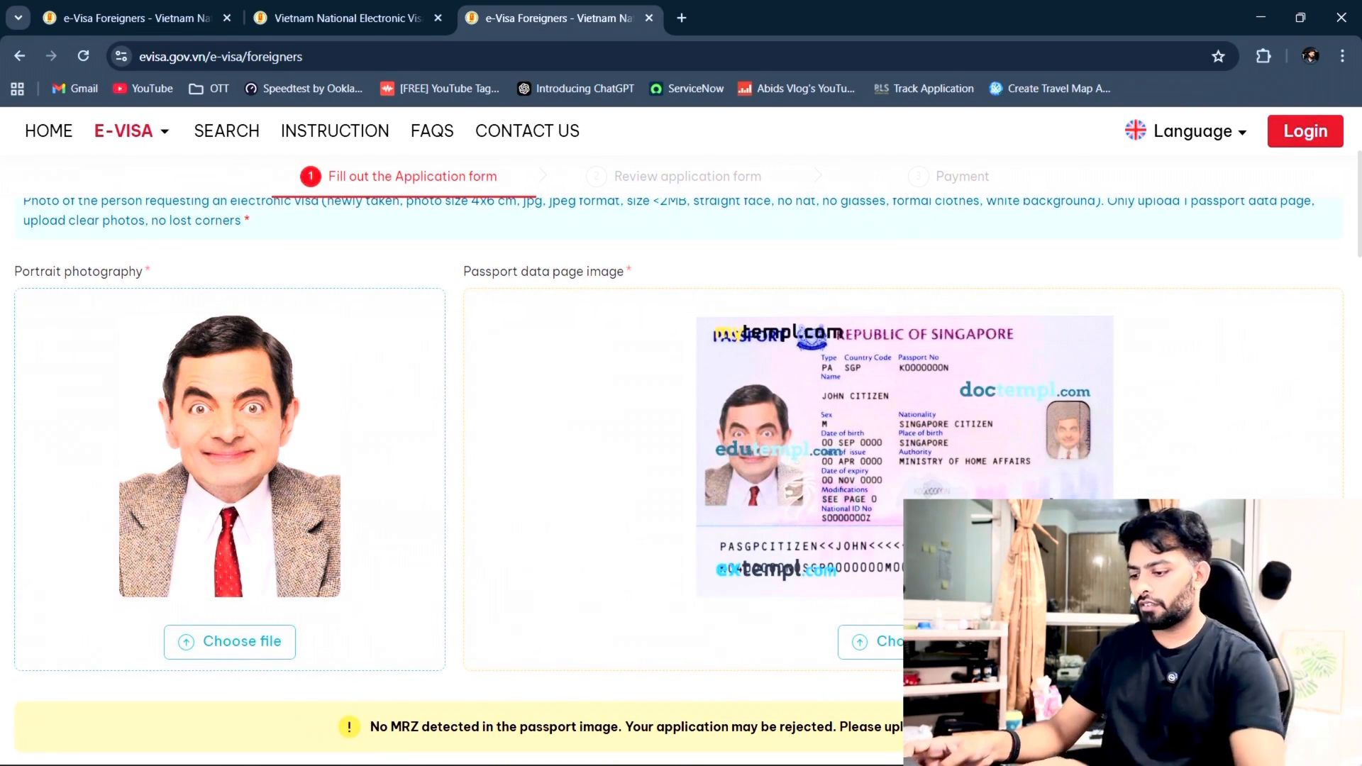
pyautogui.scroll(-10, 681, 482)
pyautogui.scroll(4, 664, 562)
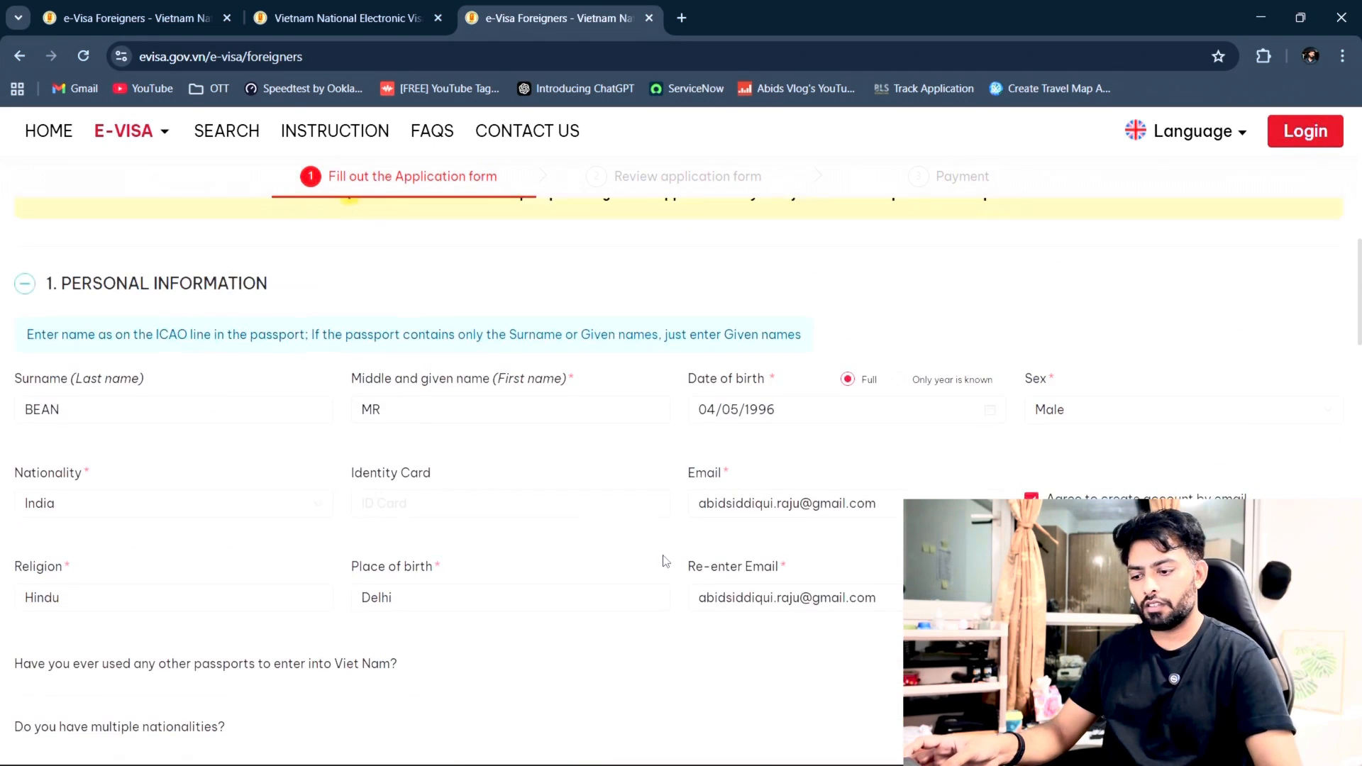
pyautogui.click(203, 591)
pyautogui.scroll(-5, 203, 591)
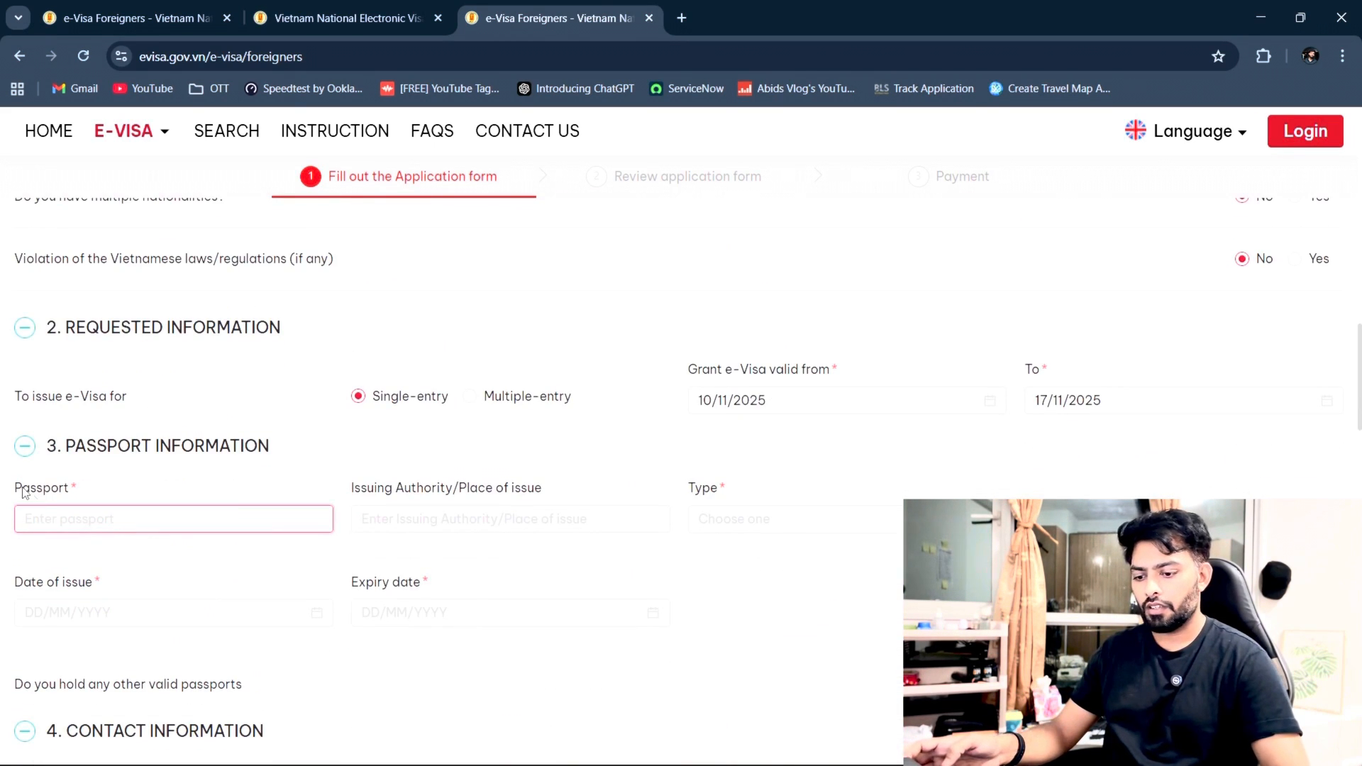
# Step: Enter the passport number and Delhi as the issuing authority
pyautogui.write('KN')
pyautogui.write('000000N')
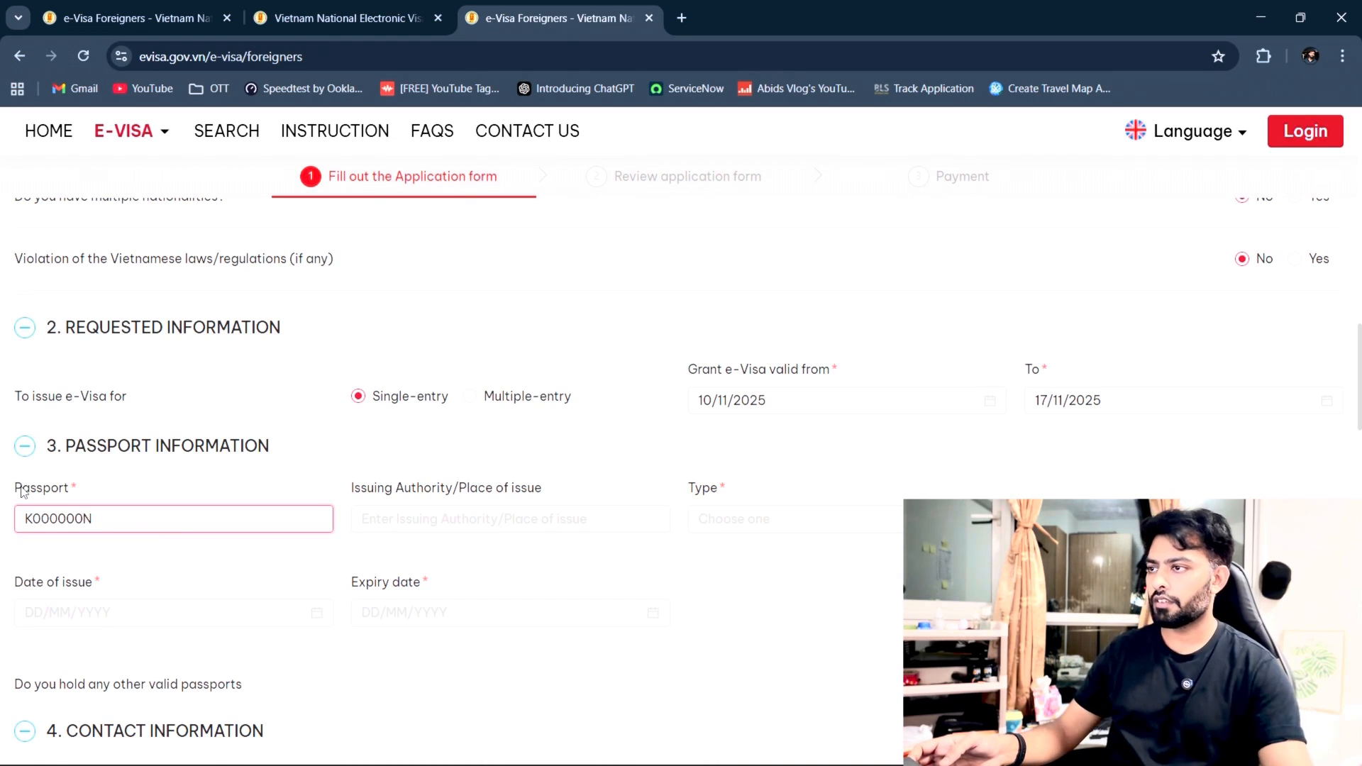
pyautogui.click(479, 519)
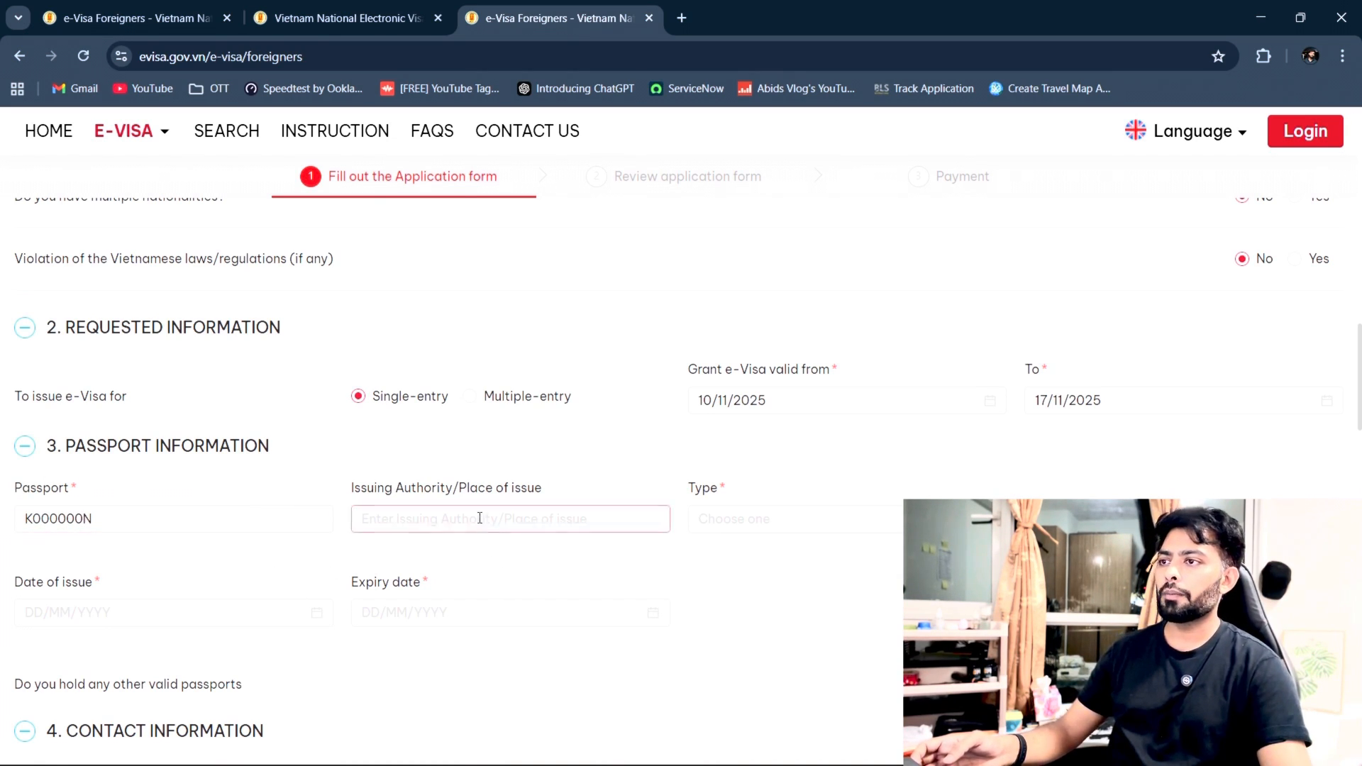
pyautogui.click(857, 588)
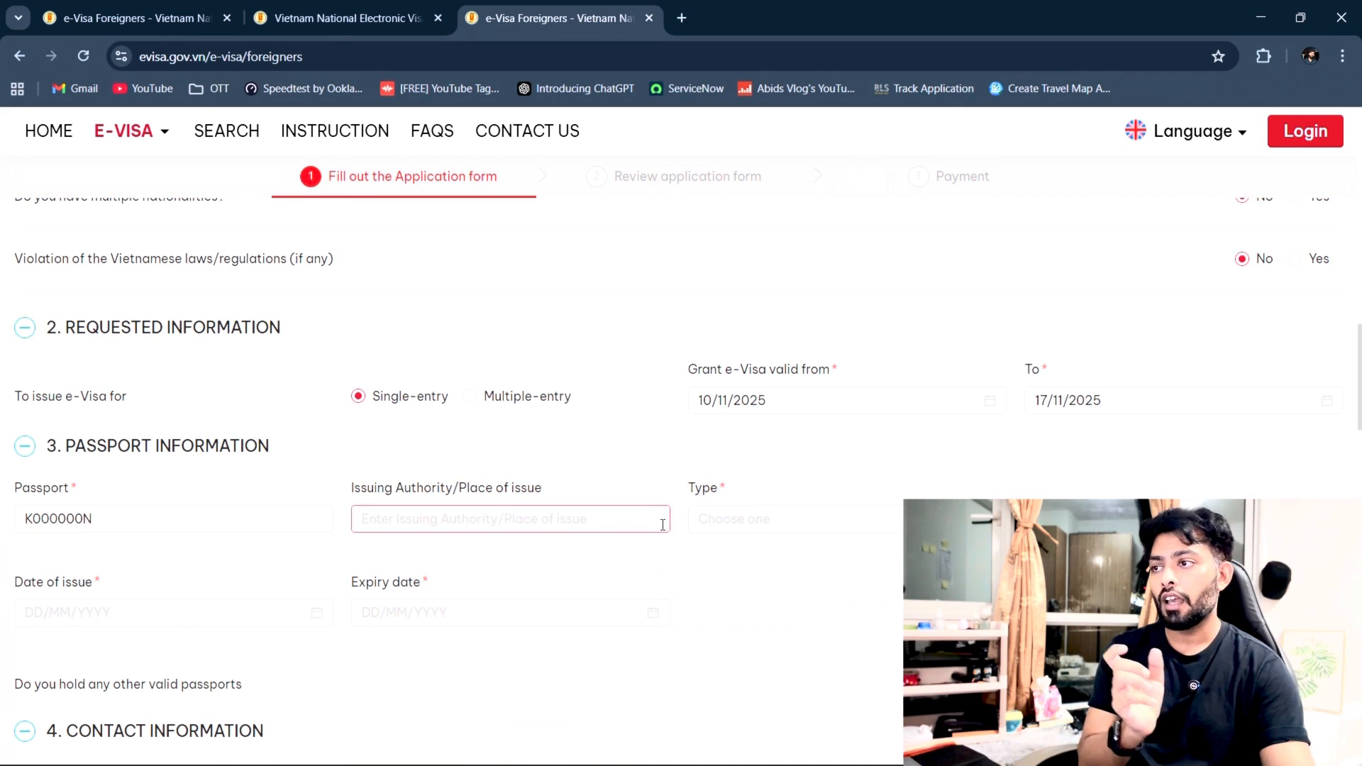
pyautogui.click(512, 528)
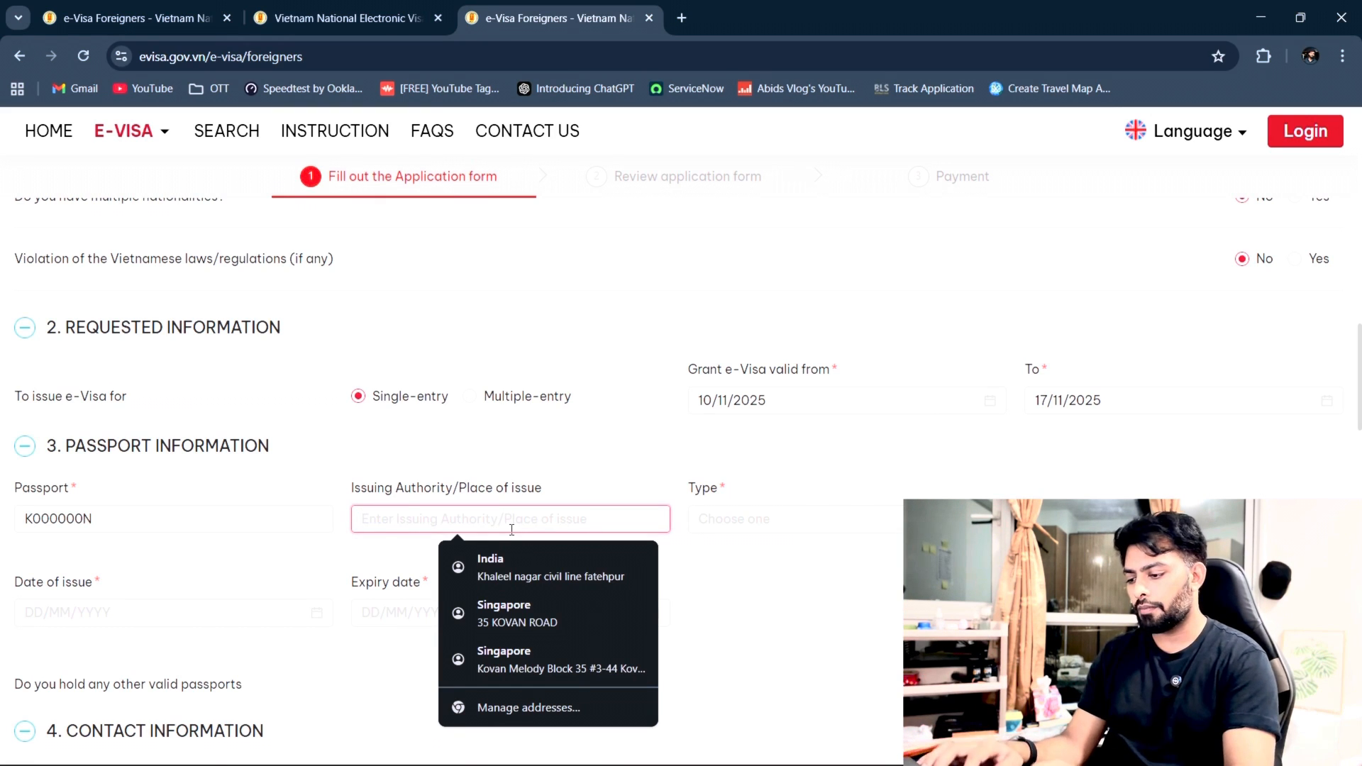
pyautogui.write('DElhi')
pyautogui.press('BackSpace')
pyautogui.press('BackSpace')
pyautogui.press('BackSpace')
pyautogui.press('BackSpace')
pyautogui.write('elhi')
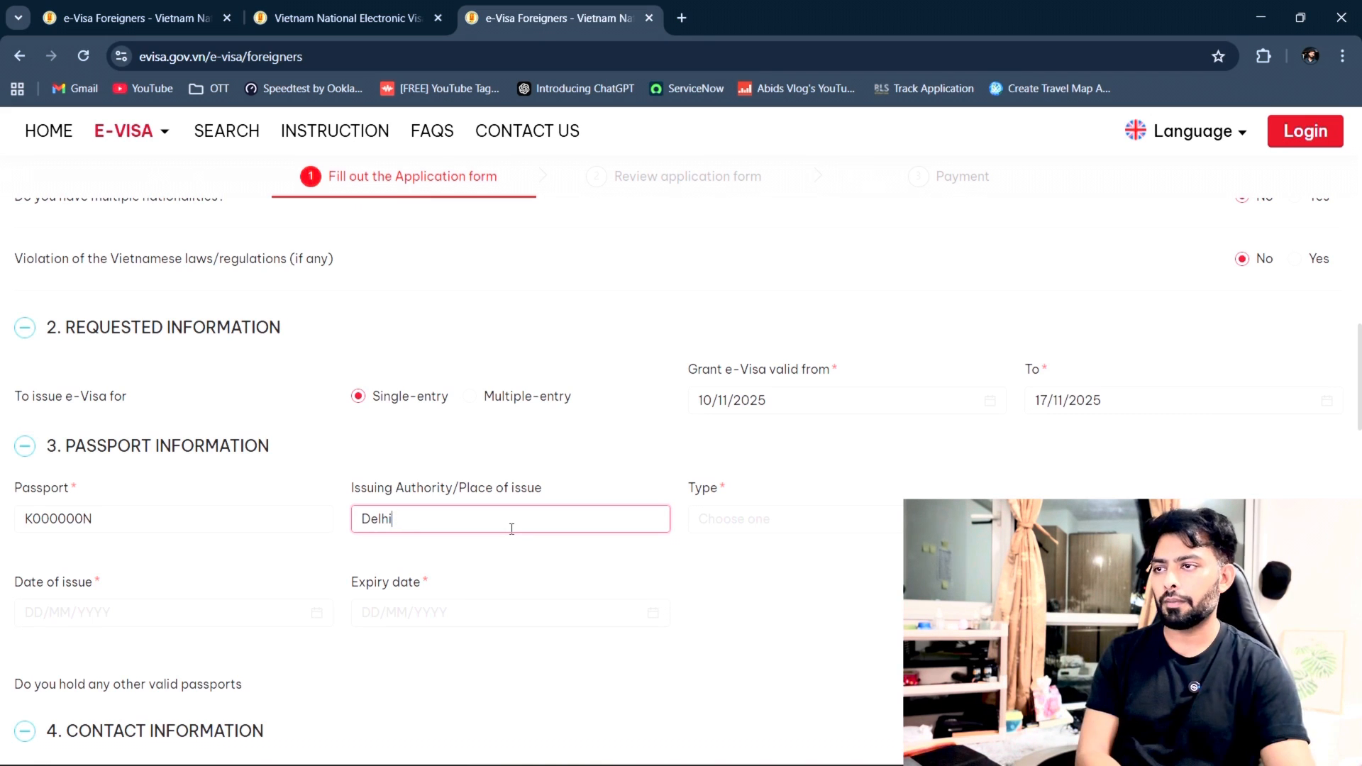
# Step: Set the passport type to Ordinary passport
pyautogui.click(915, 521)
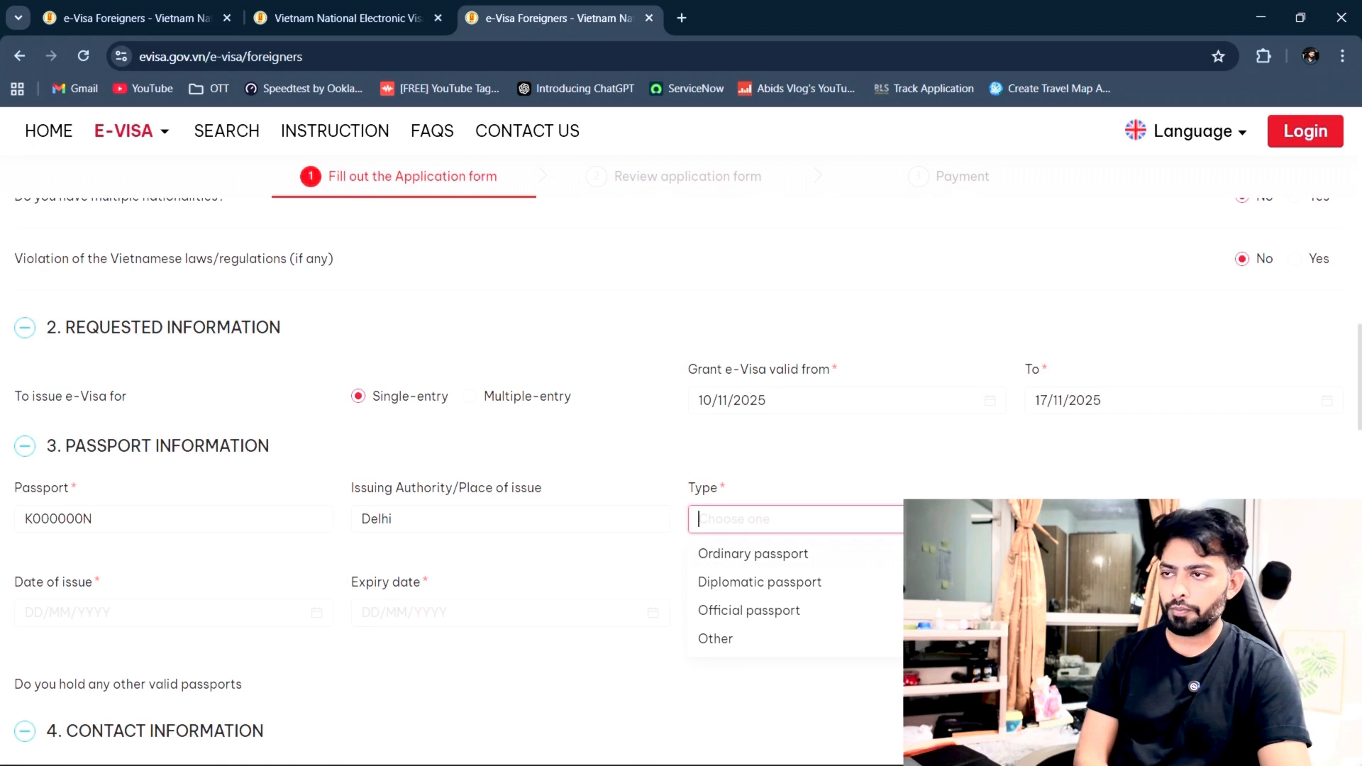
pyautogui.click(723, 555)
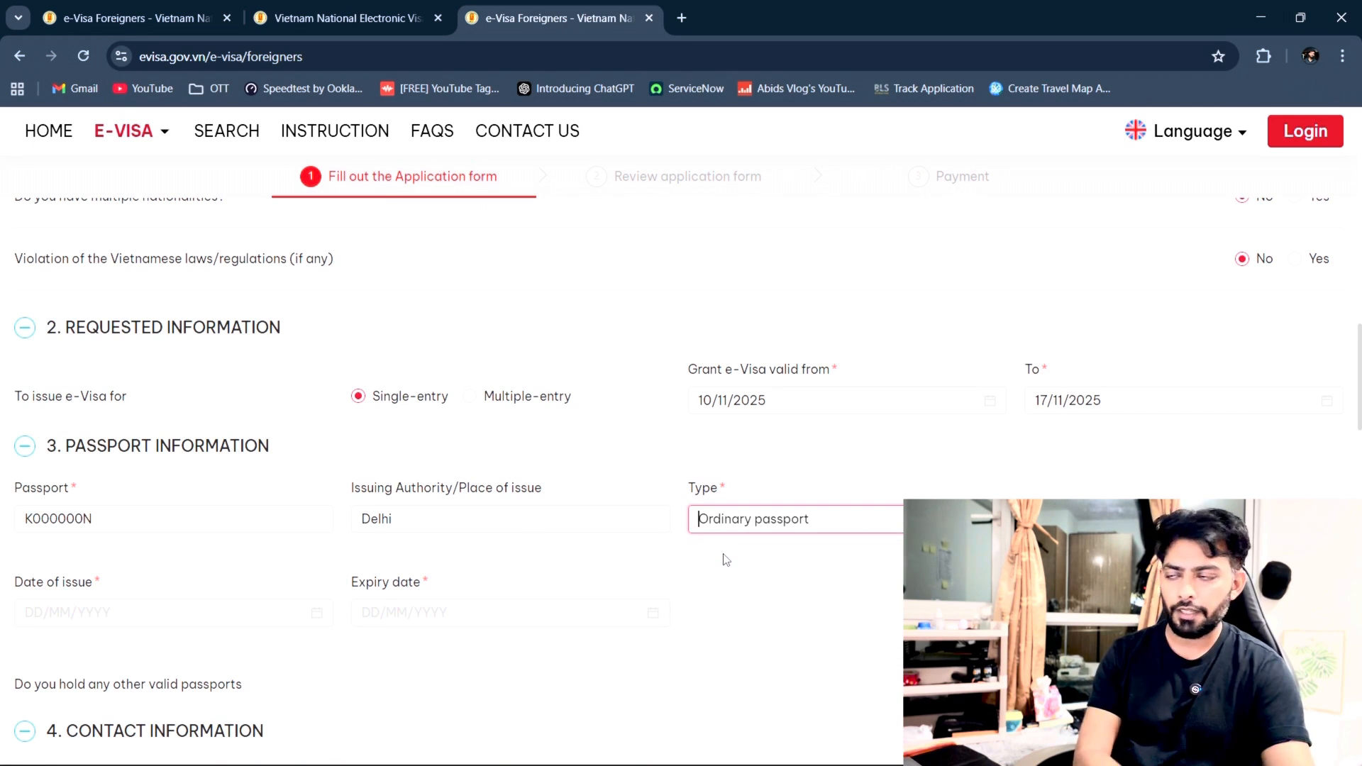
pyautogui.scroll(-1, 725, 561)
pyautogui.click(191, 522)
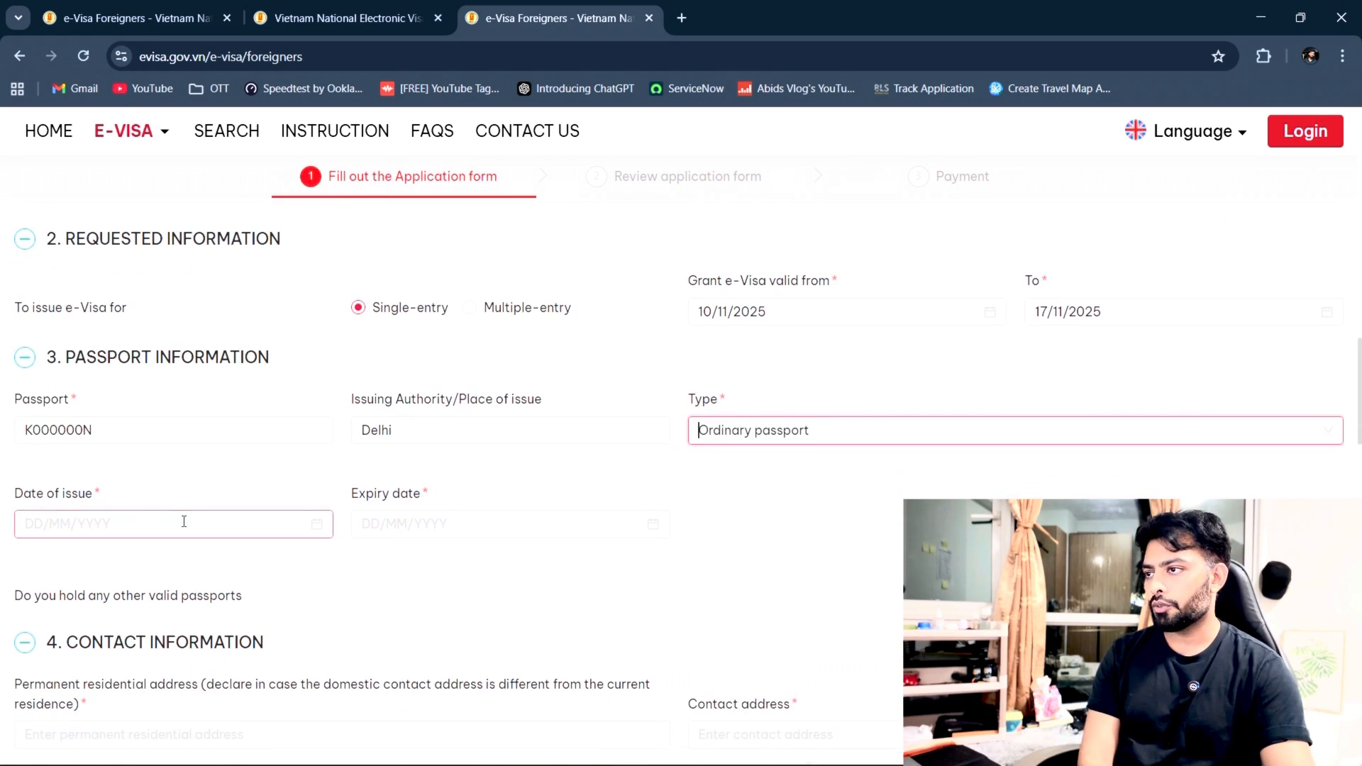
# Step: Set the passport date of issue to 04/11/2023
pyautogui.click(316, 525)
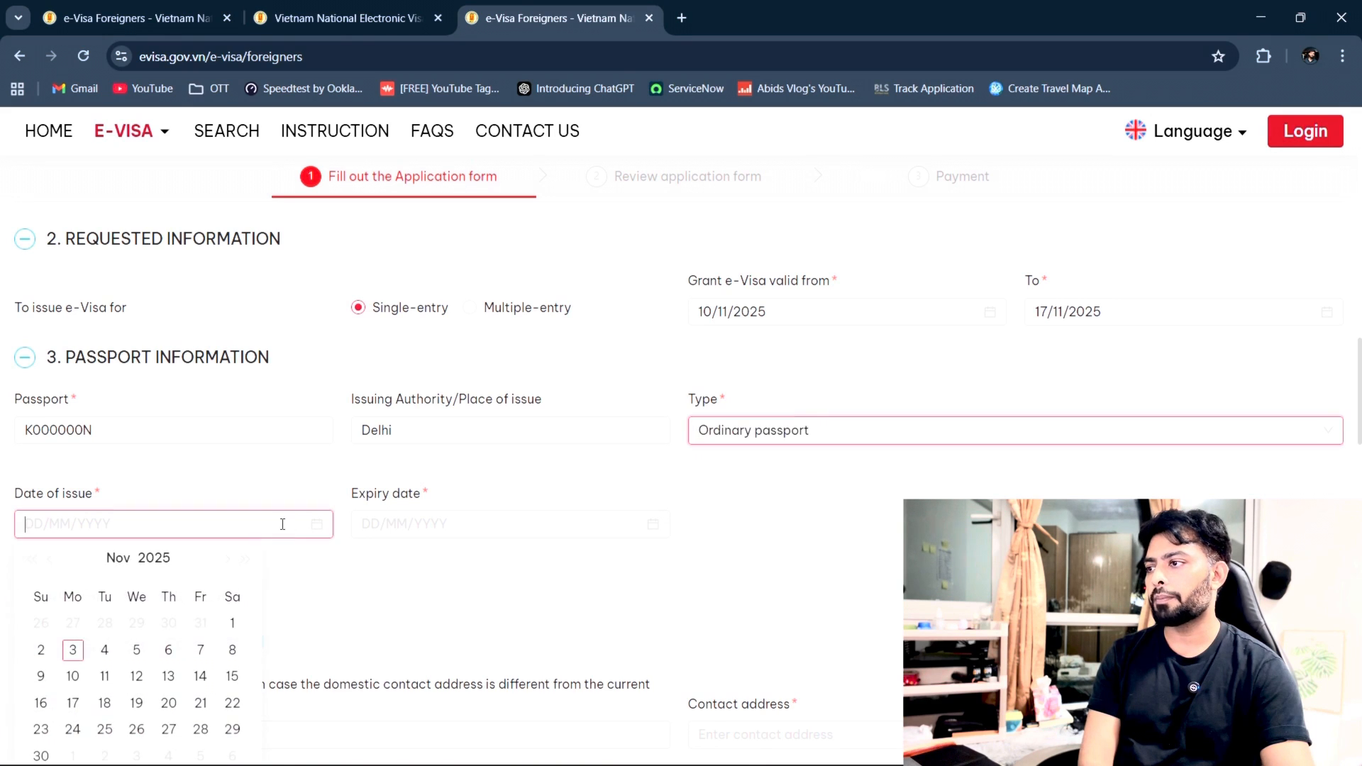
pyautogui.click(104, 650)
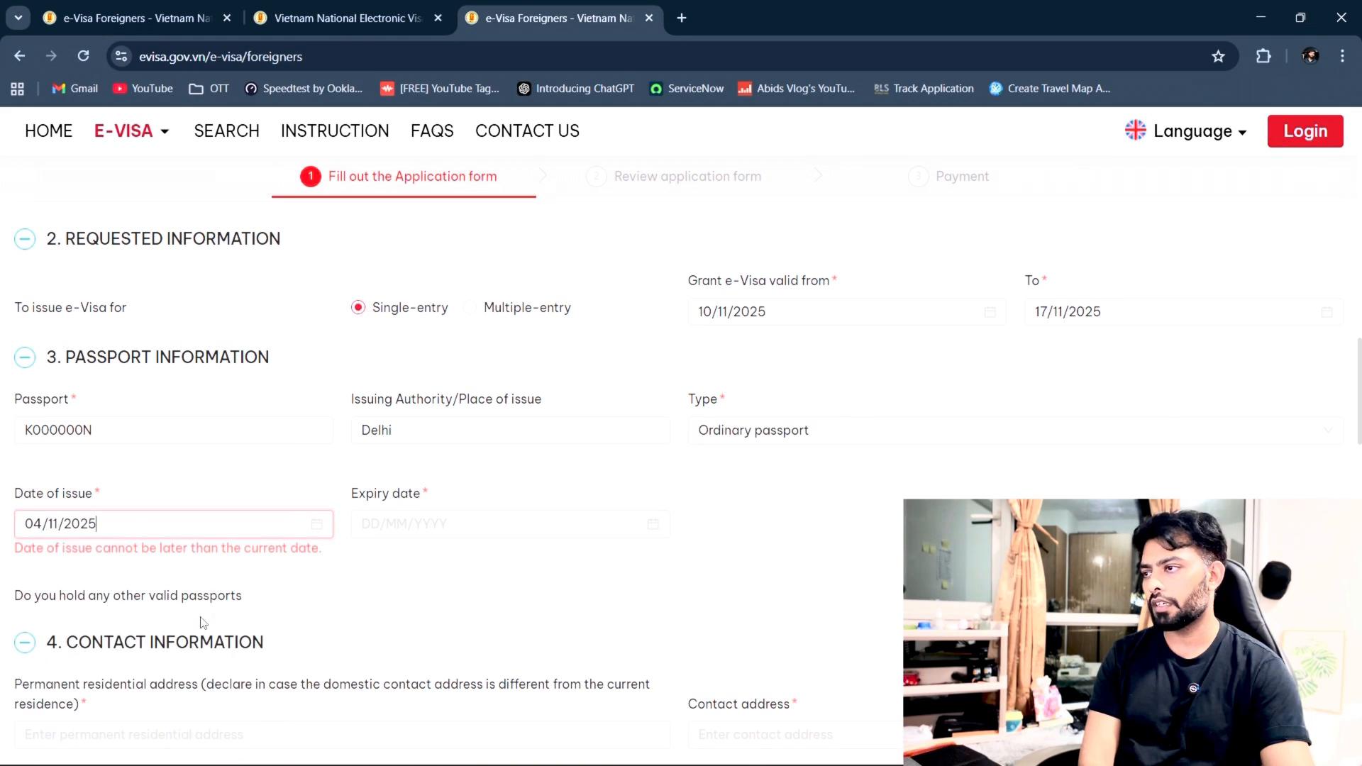
pyautogui.click(188, 522)
pyautogui.press('BackSpace')
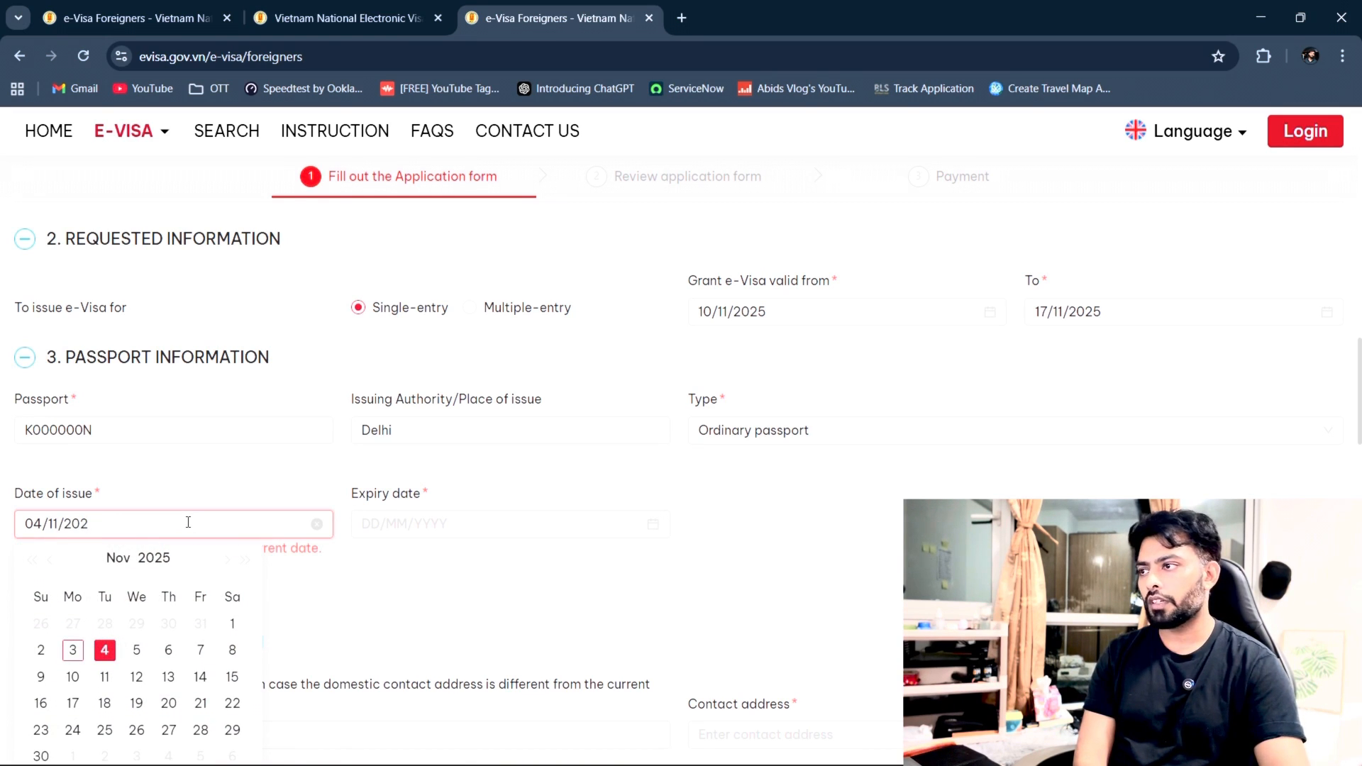
pyautogui.write('3')
pyautogui.click(447, 603)
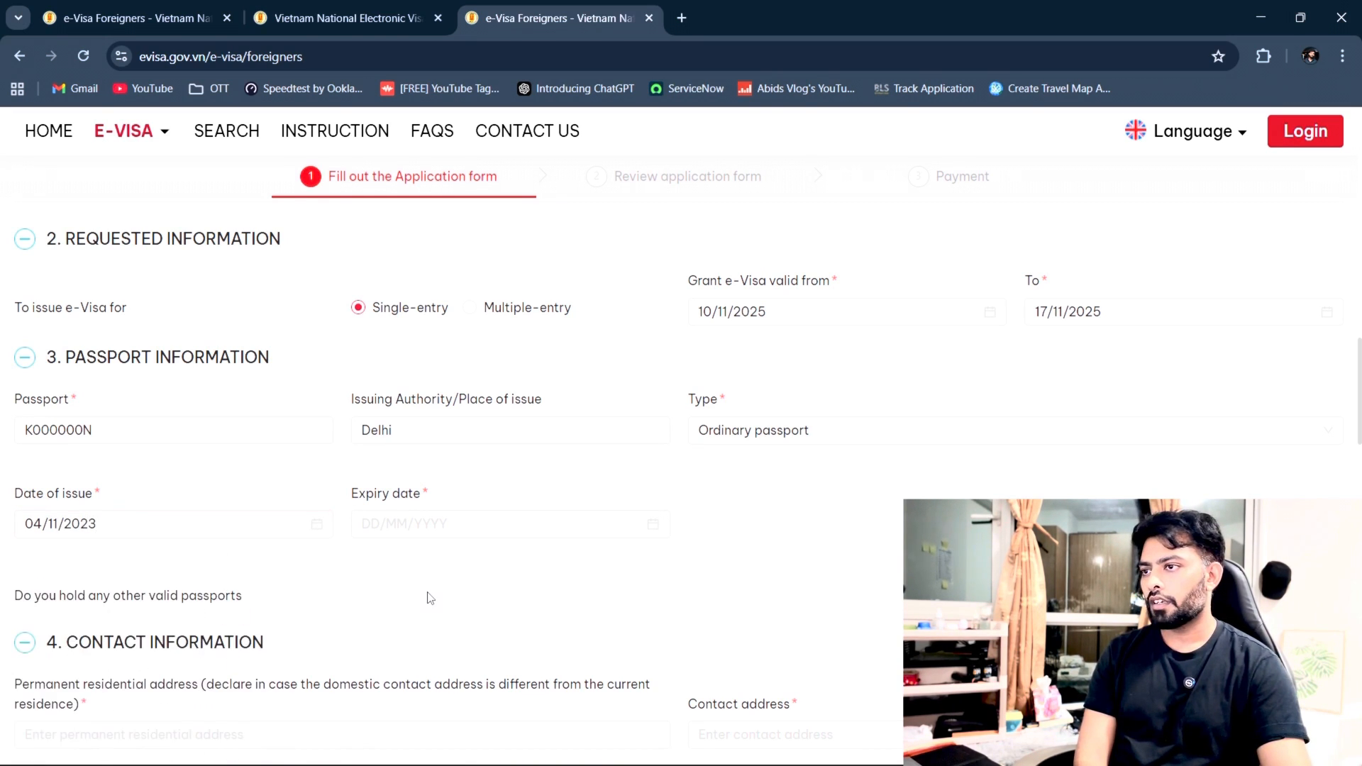
# Step: Set the passport expiry date to 28/10/2034
pyautogui.click(655, 527)
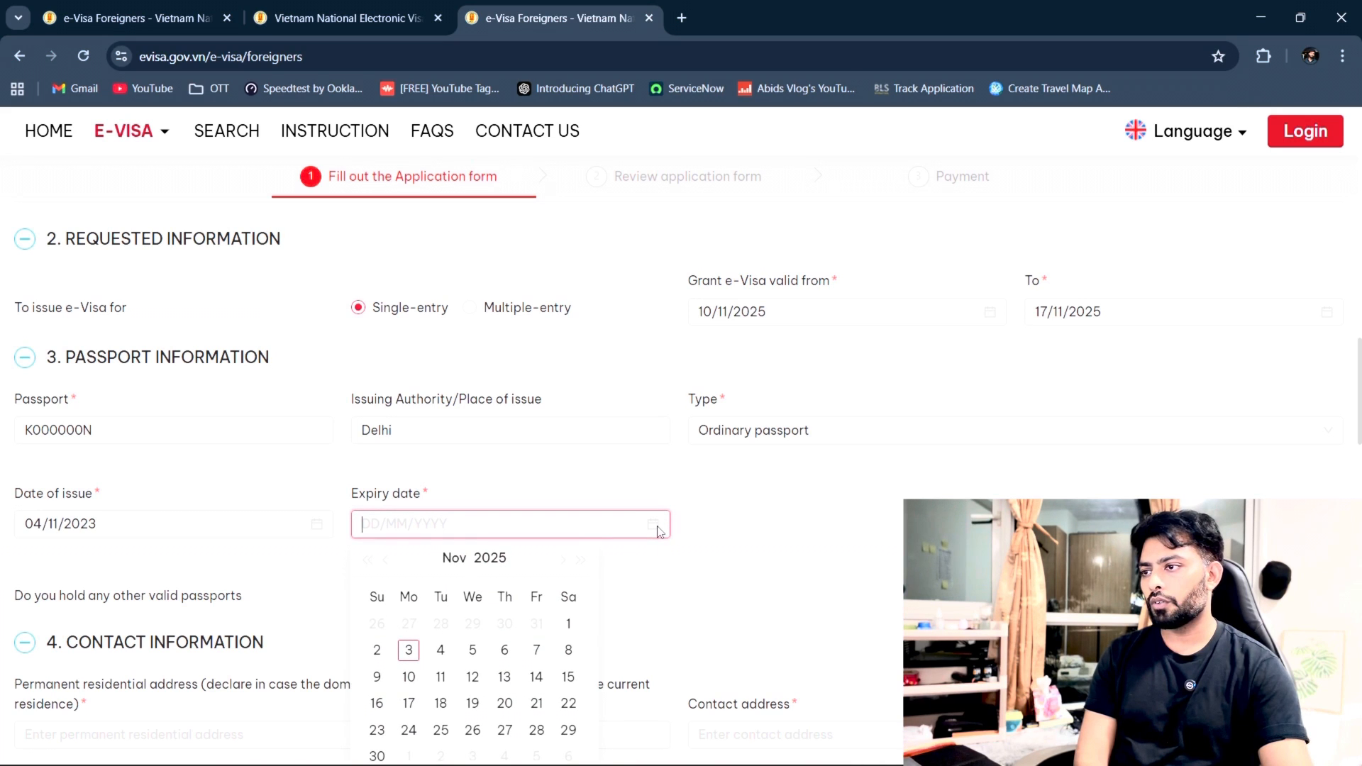
pyautogui.click(440, 650)
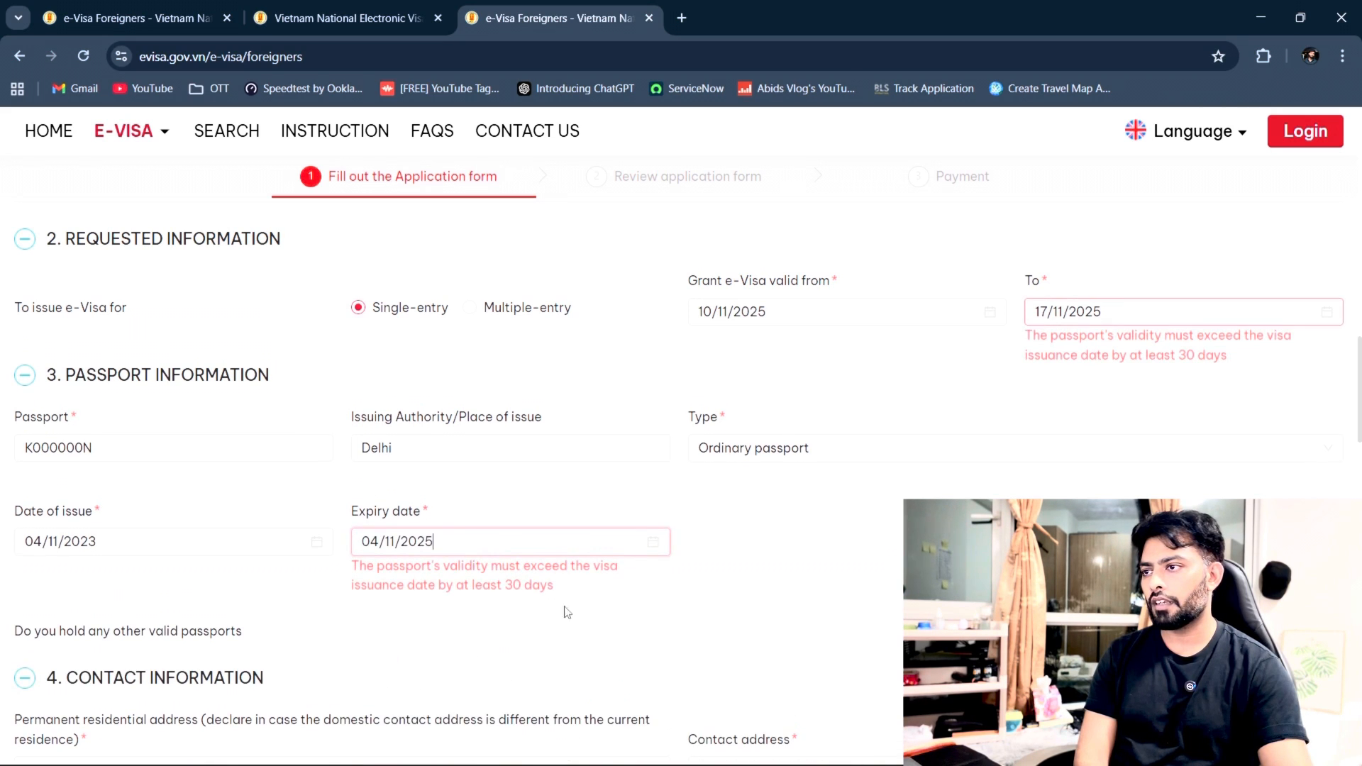
pyautogui.click(653, 543)
pyautogui.click(602, 531)
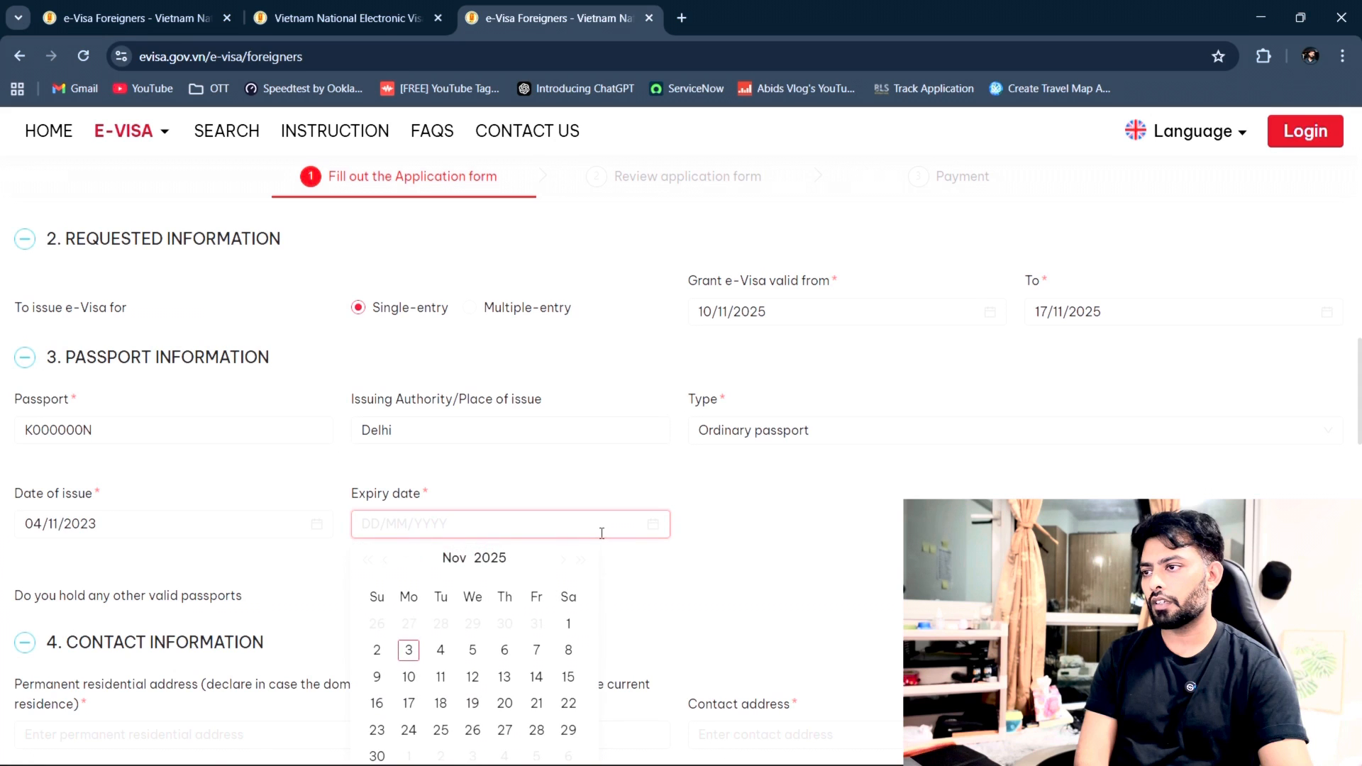
pyautogui.click(444, 648)
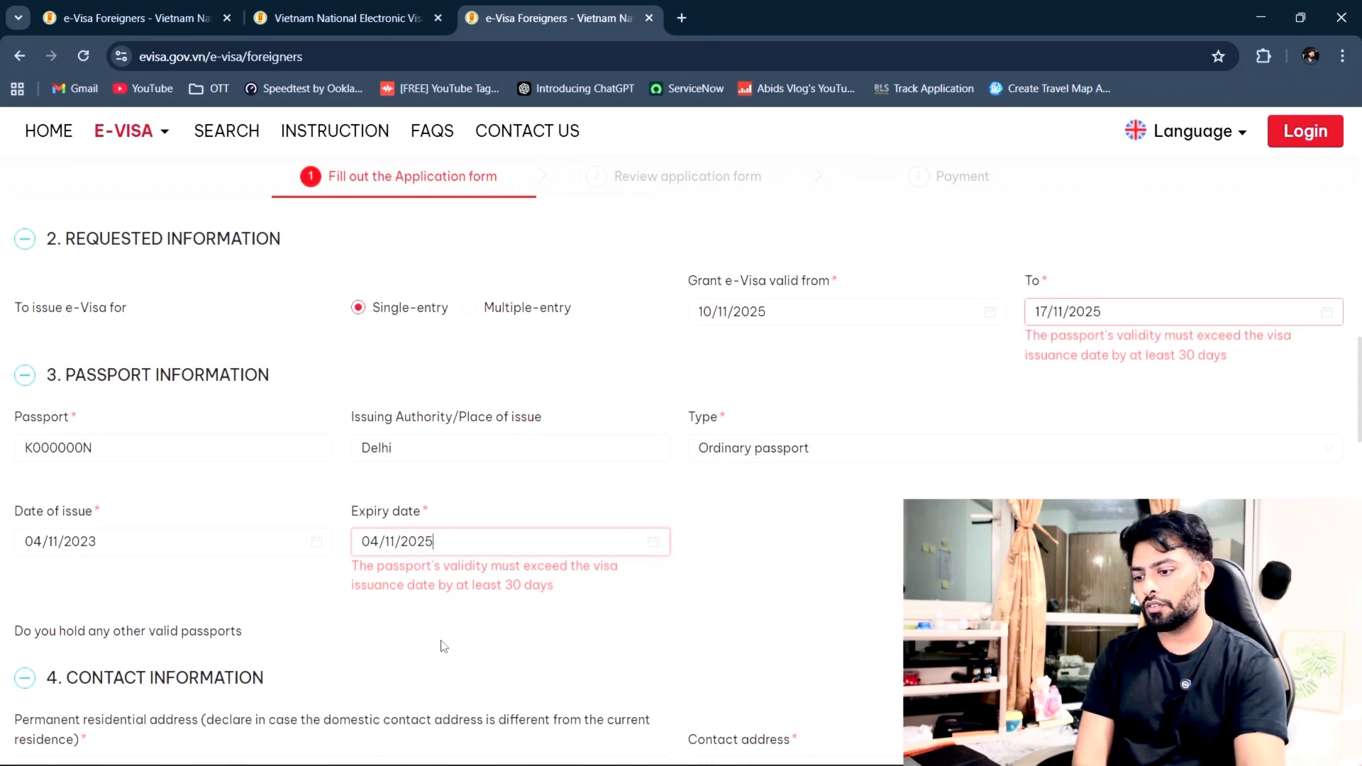
pyautogui.hotkey('ctrl', 'a')
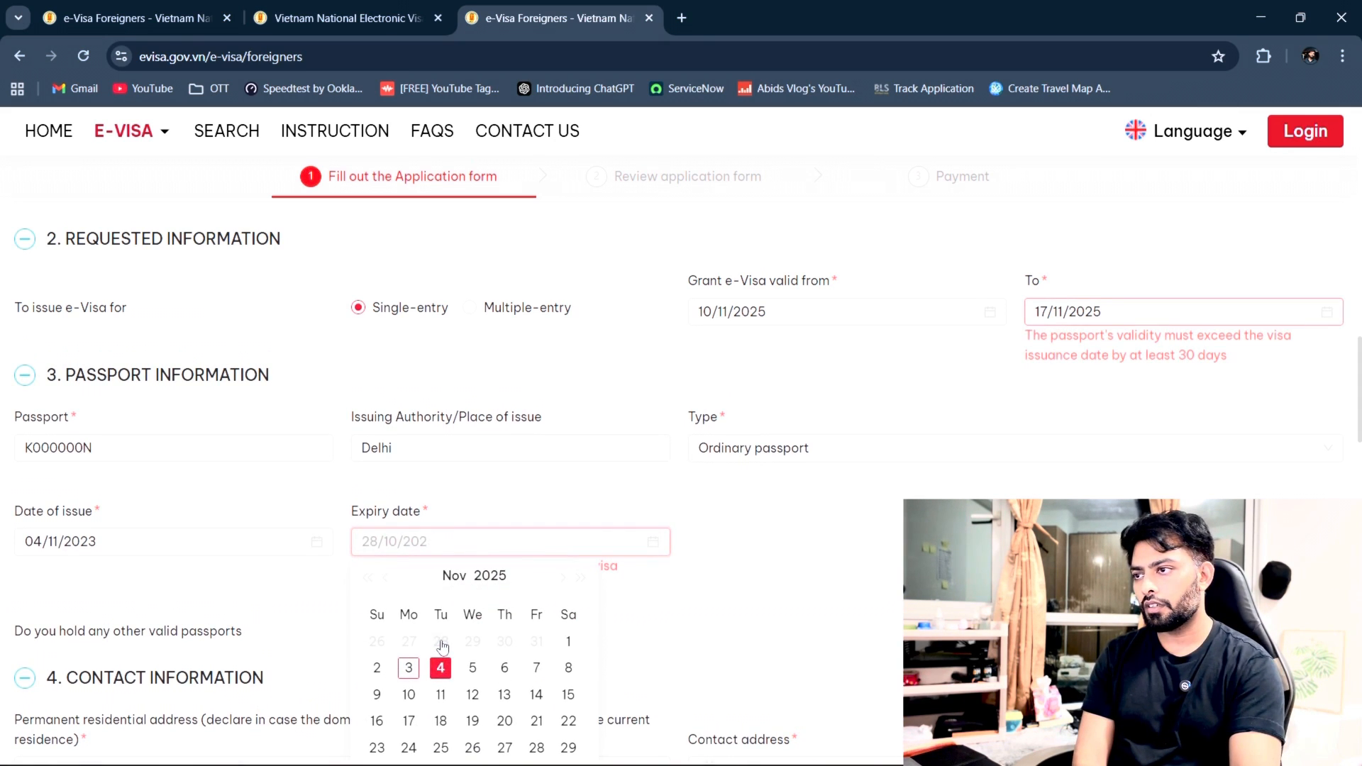
pyautogui.write('28/10/2034')
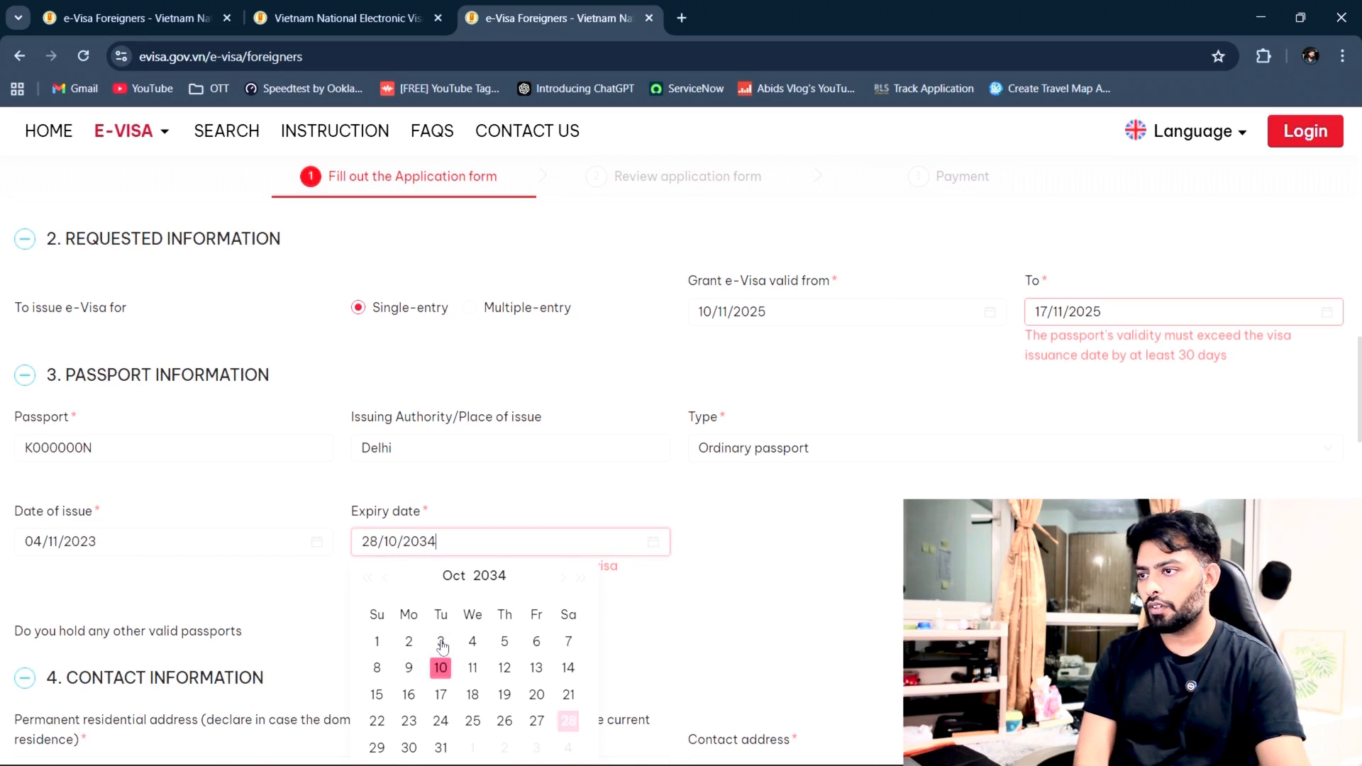
pyautogui.click(735, 644)
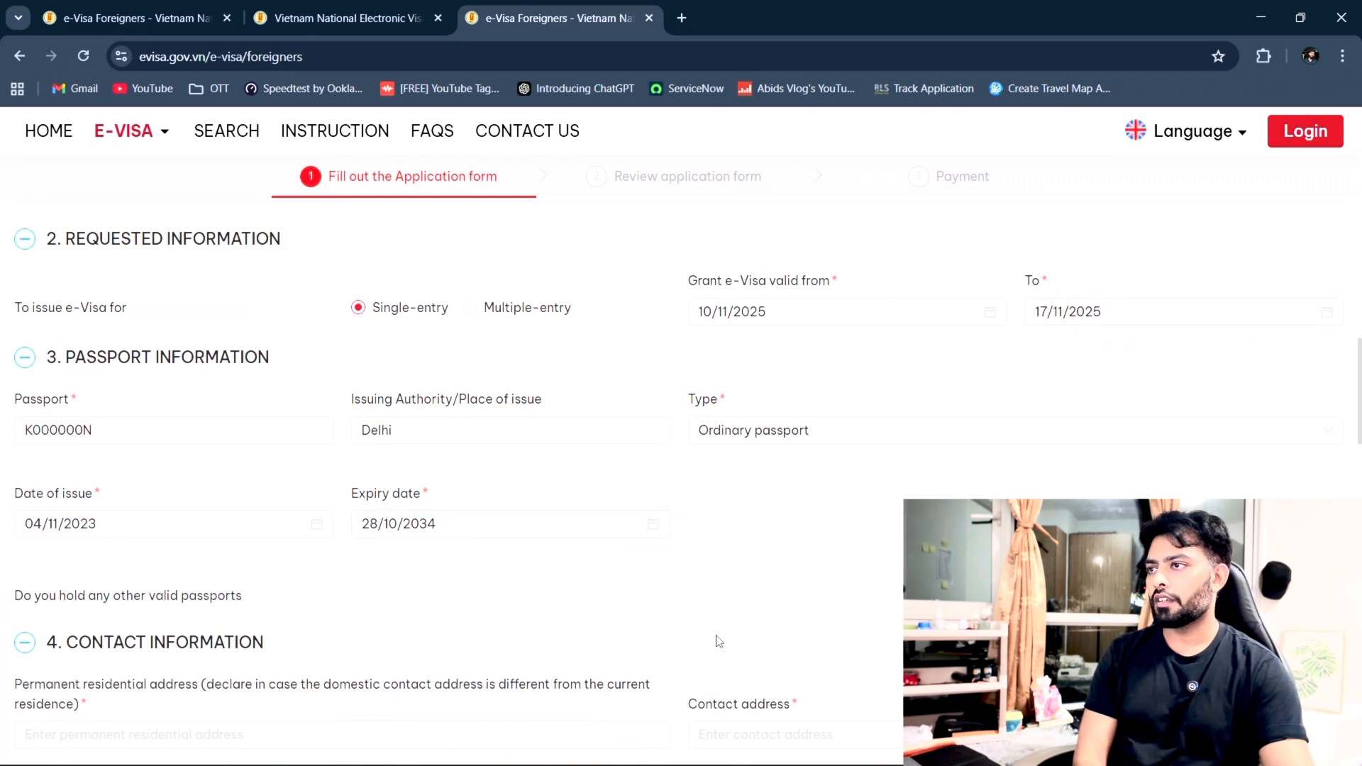
pyautogui.scroll(-3, 719, 641)
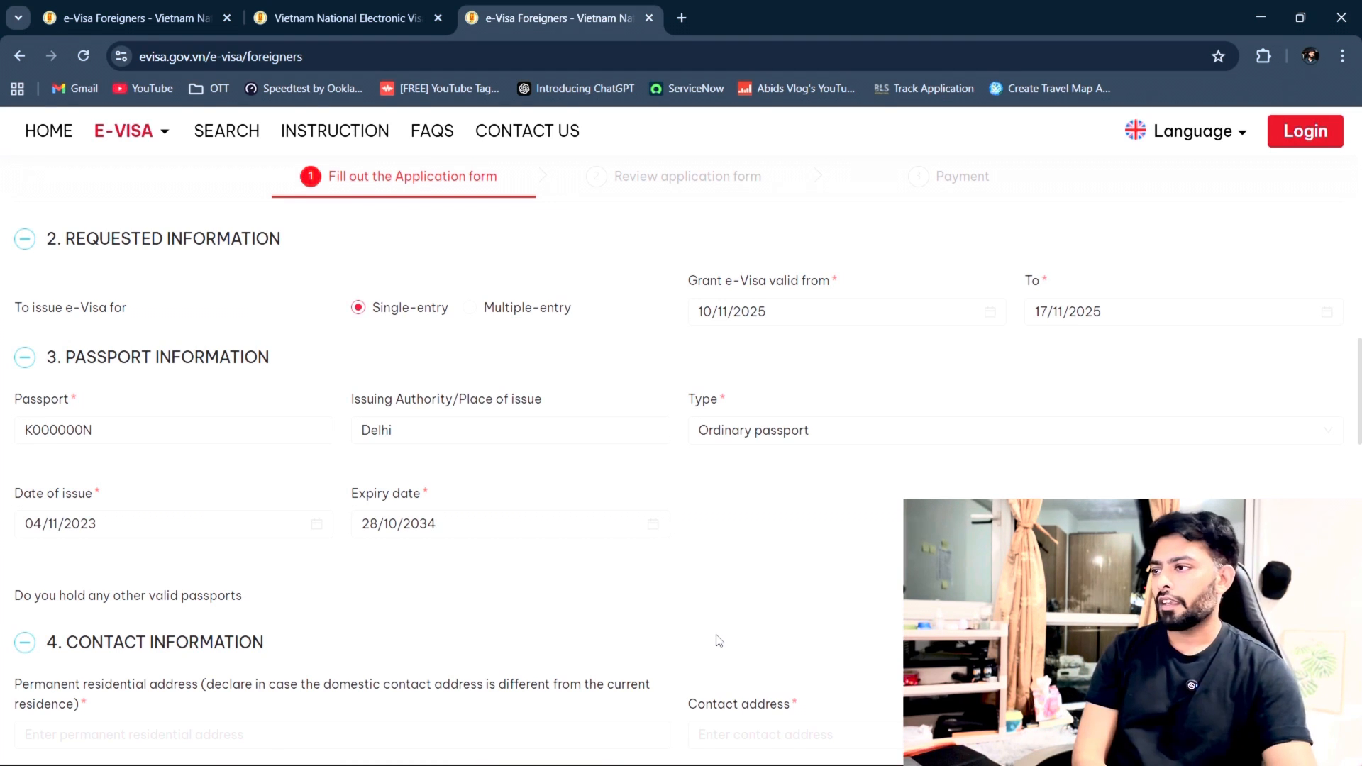
# Step: Enter Delhi as the permanent residential address
pyautogui.scroll(-4, 719, 641)
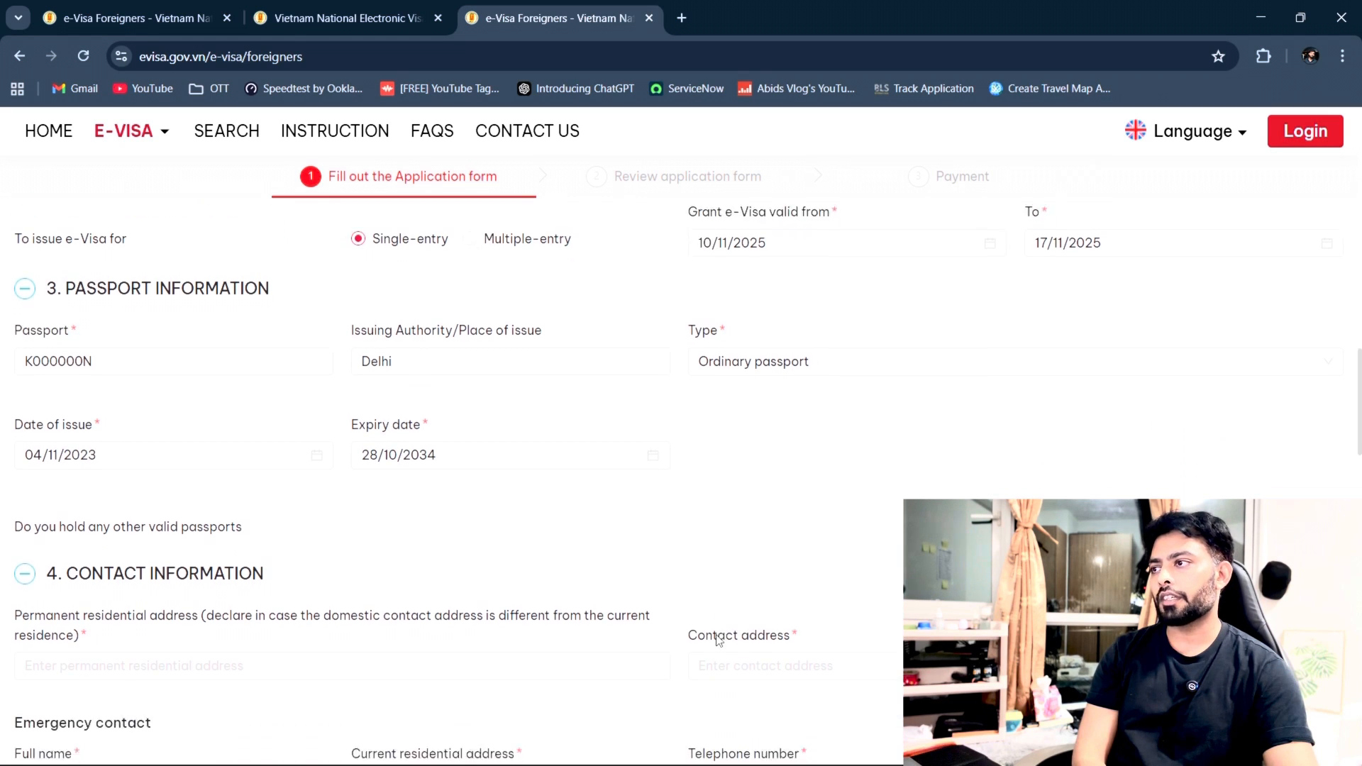
pyautogui.click(28, 419)
pyautogui.click(246, 469)
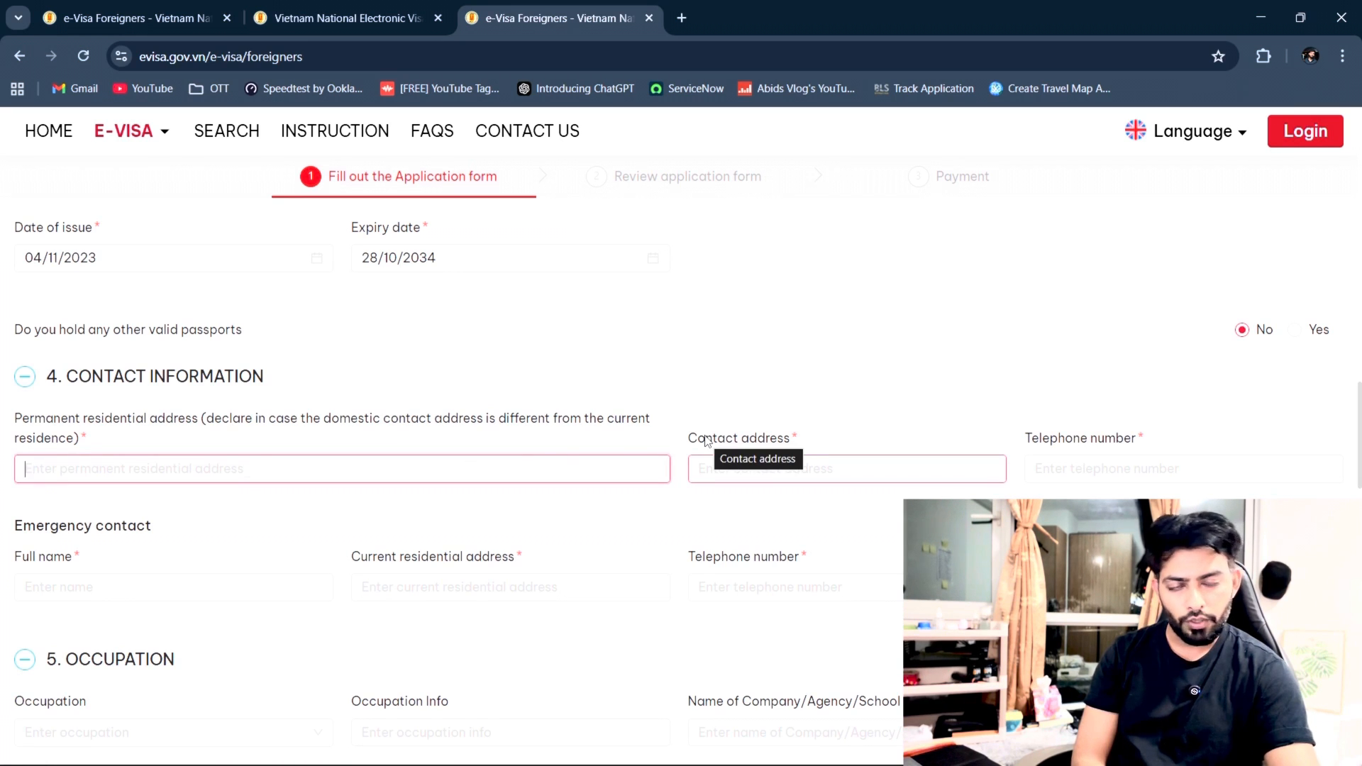
pyautogui.write('Delhi')
pyautogui.click(662, 509)
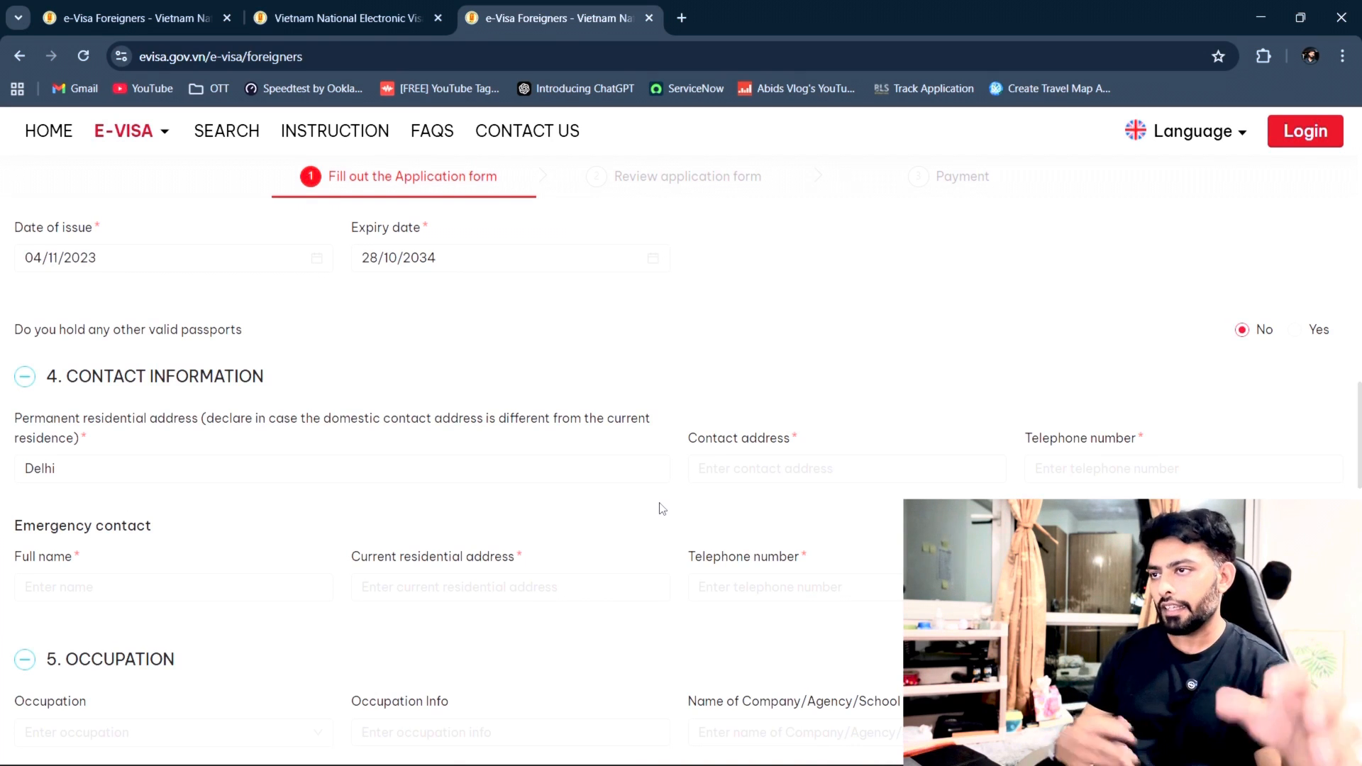
# Step: Enter Delhi as the contact address and a ten-digit telephone number
pyautogui.click(750, 468)
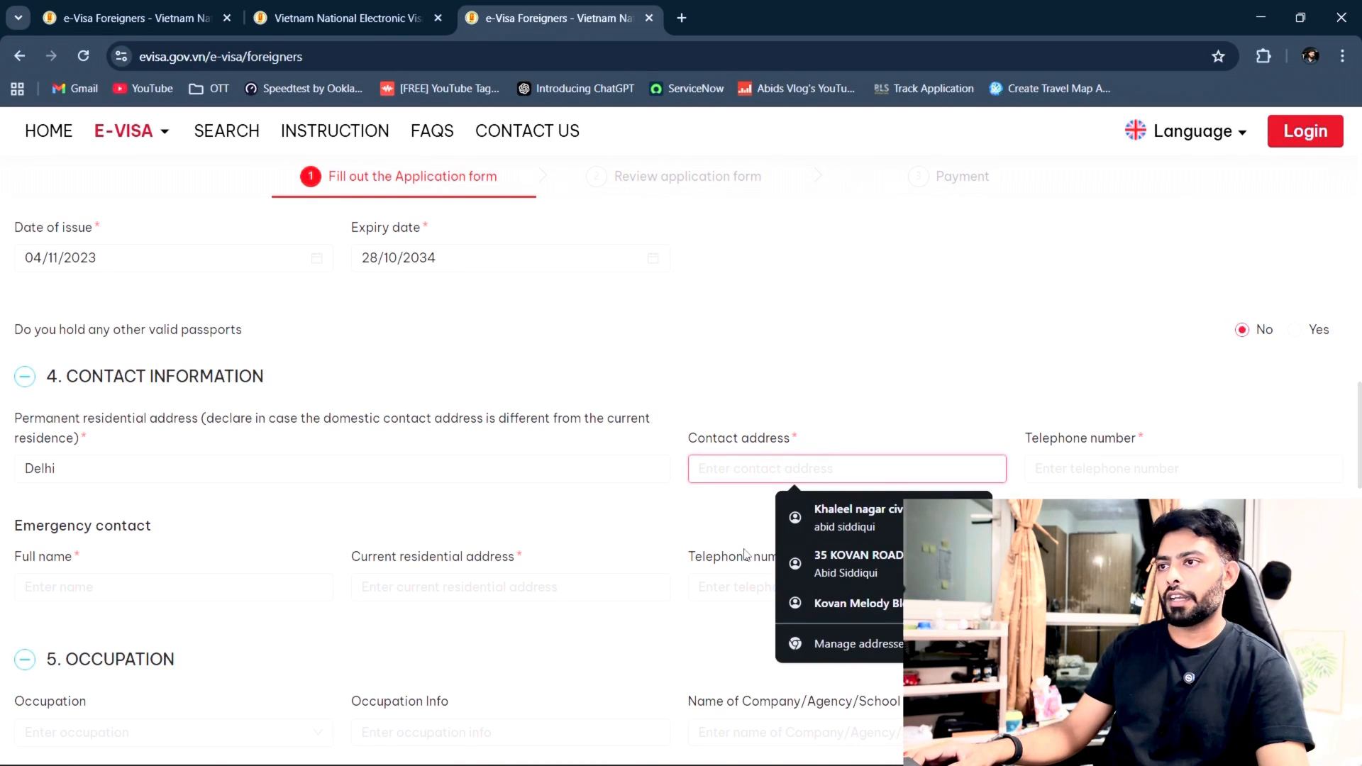
pyautogui.click(1072, 469)
pyautogui.click(839, 475)
pyautogui.write('Delhi')
pyautogui.click(1182, 470)
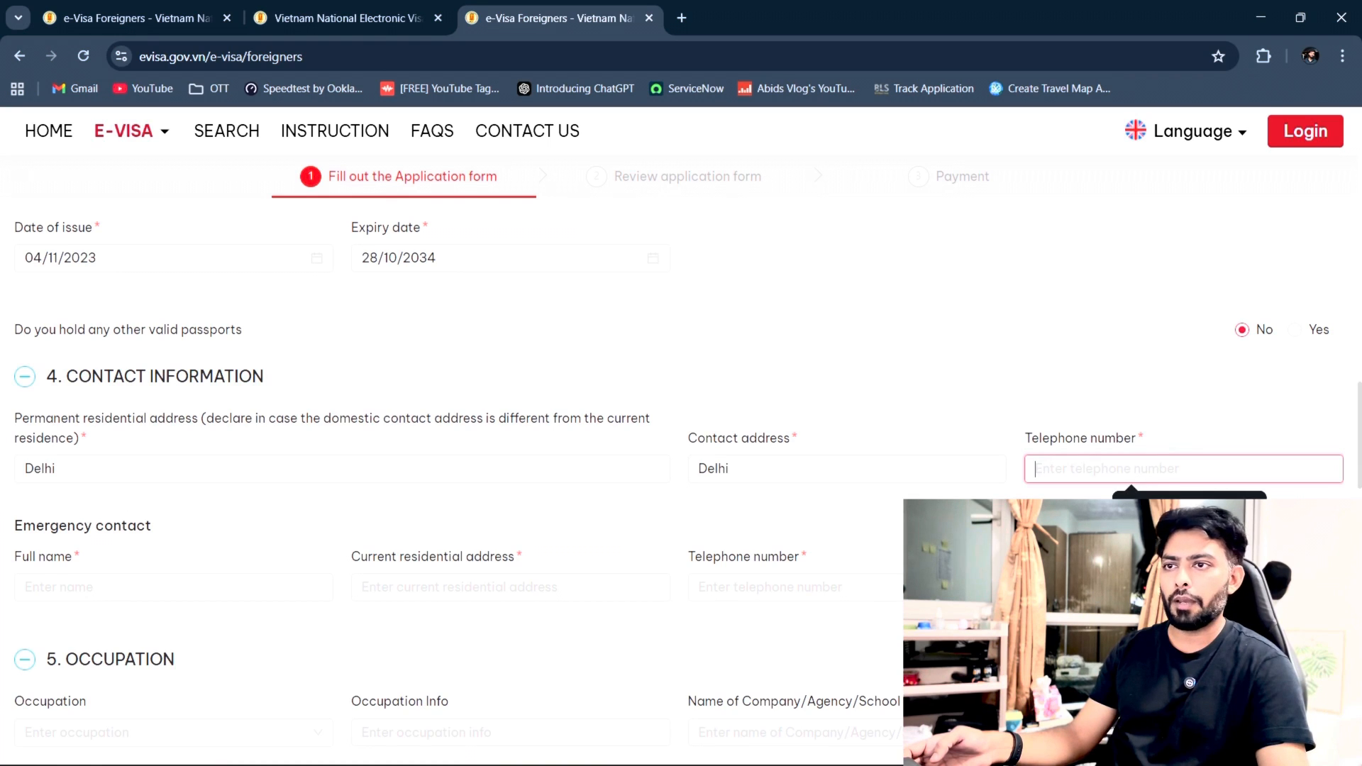
pyautogui.click(1163, 529)
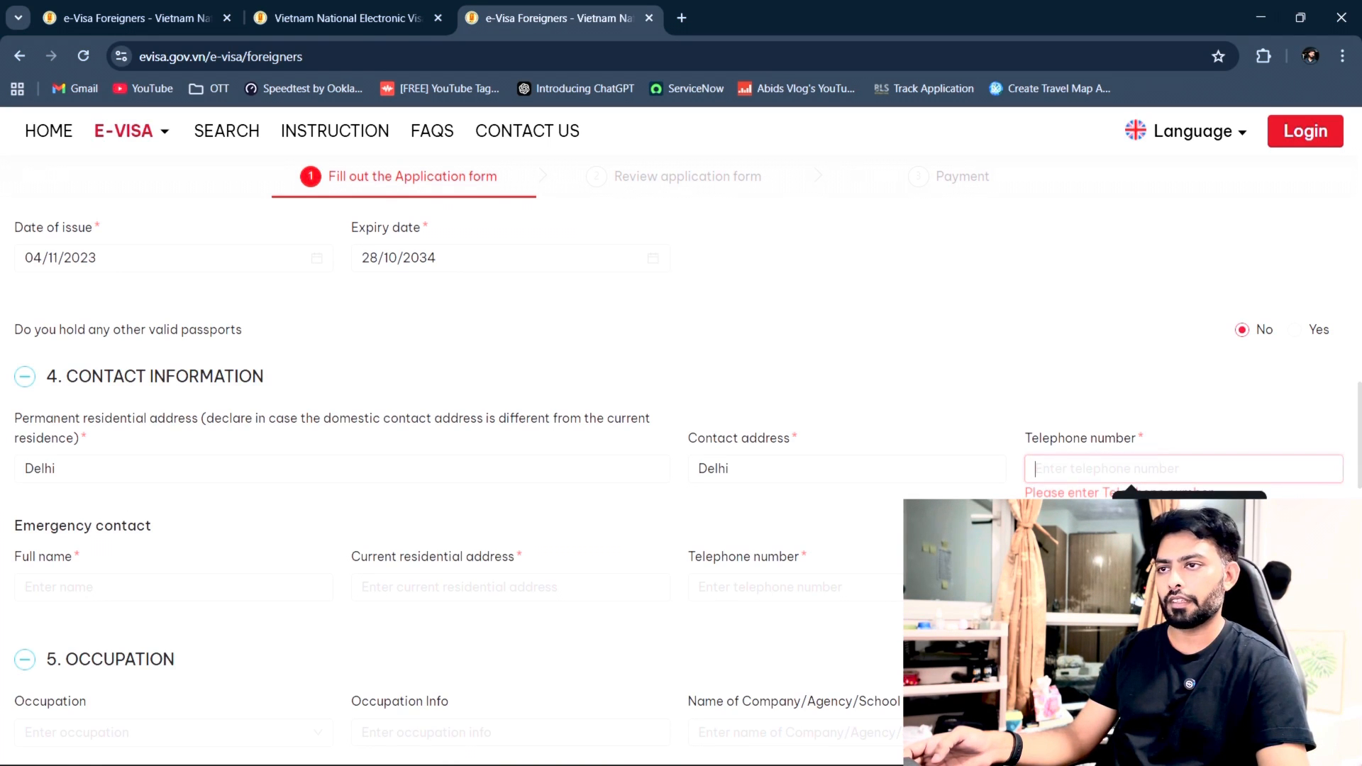
pyautogui.write('99')
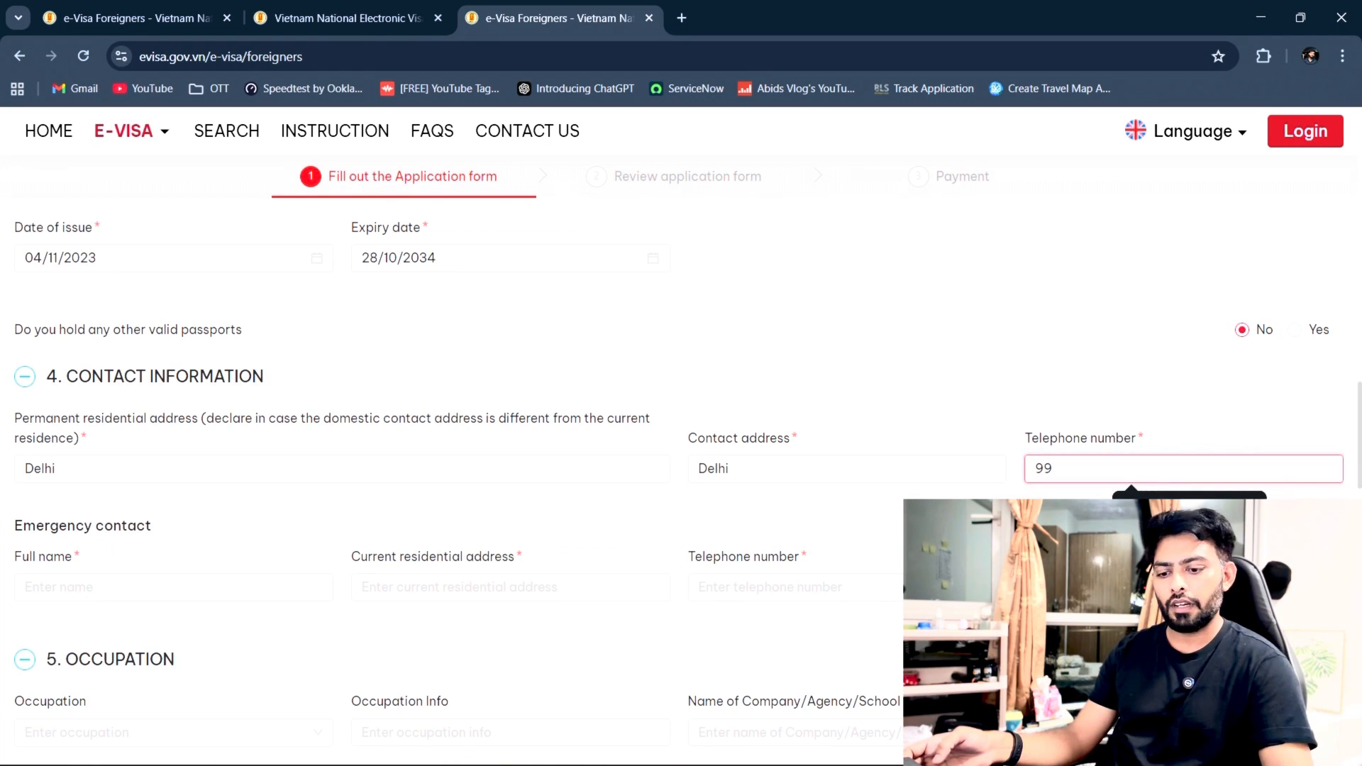
pyautogui.write('8877')
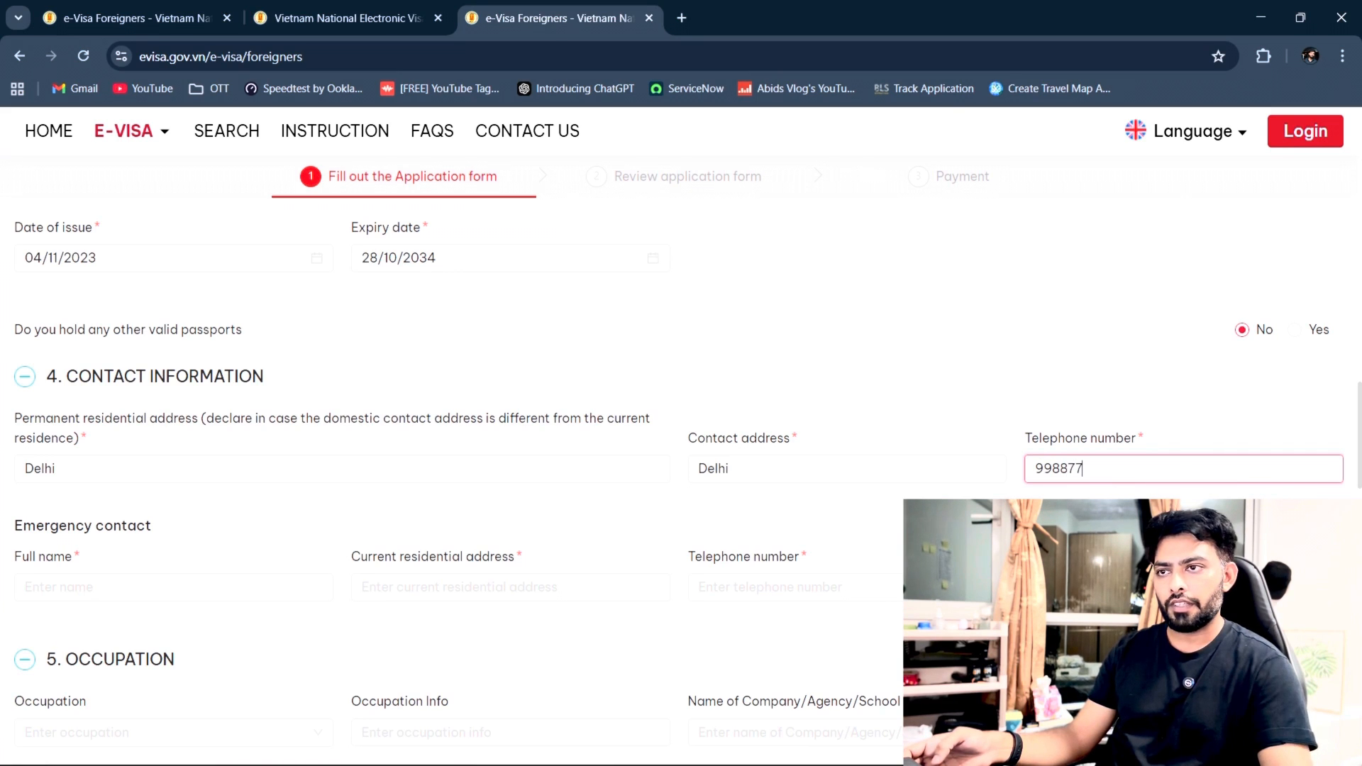
pyautogui.write('665544')
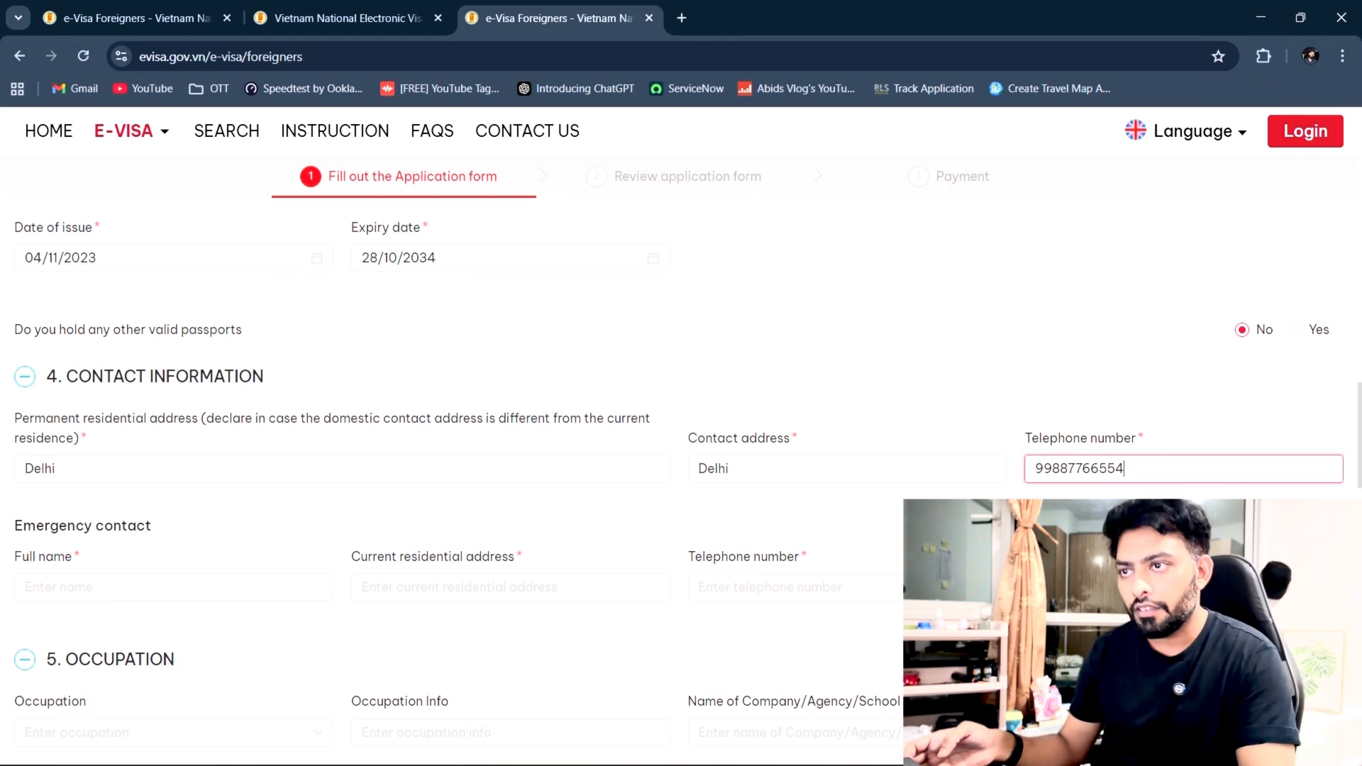
pyautogui.press('BackSpace')
pyautogui.press('BackSpace')
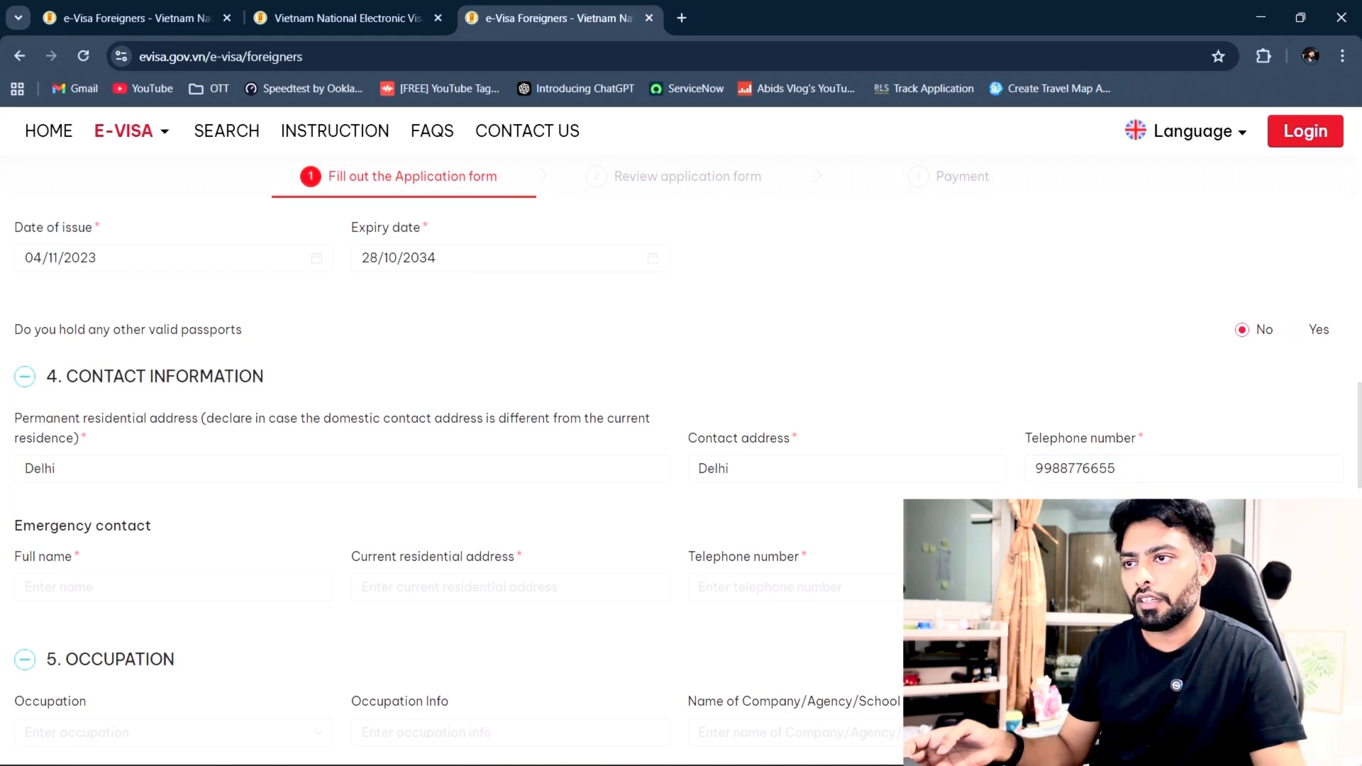
pyautogui.scroll(-3, 264, 369)
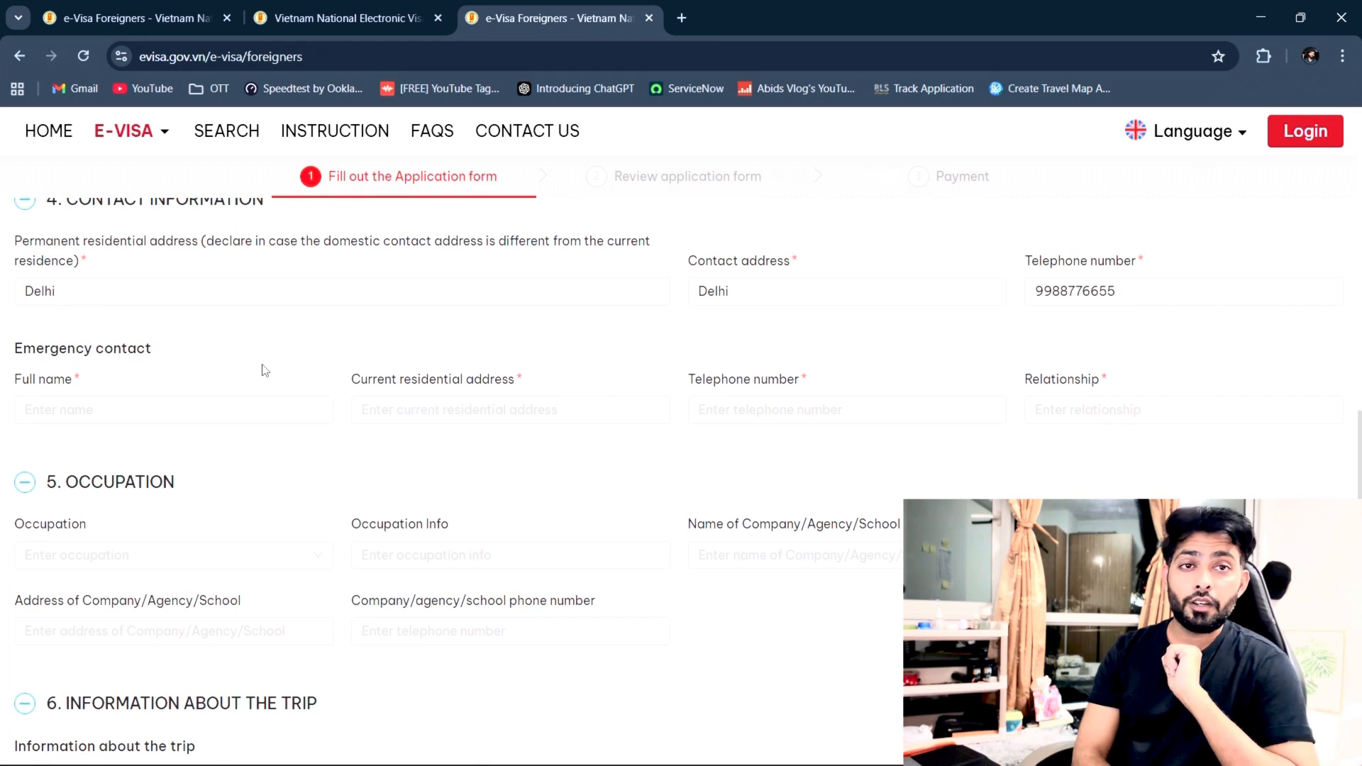
# Step: Enter the emergency contact's full name and Delhi as their address
pyautogui.click(207, 416)
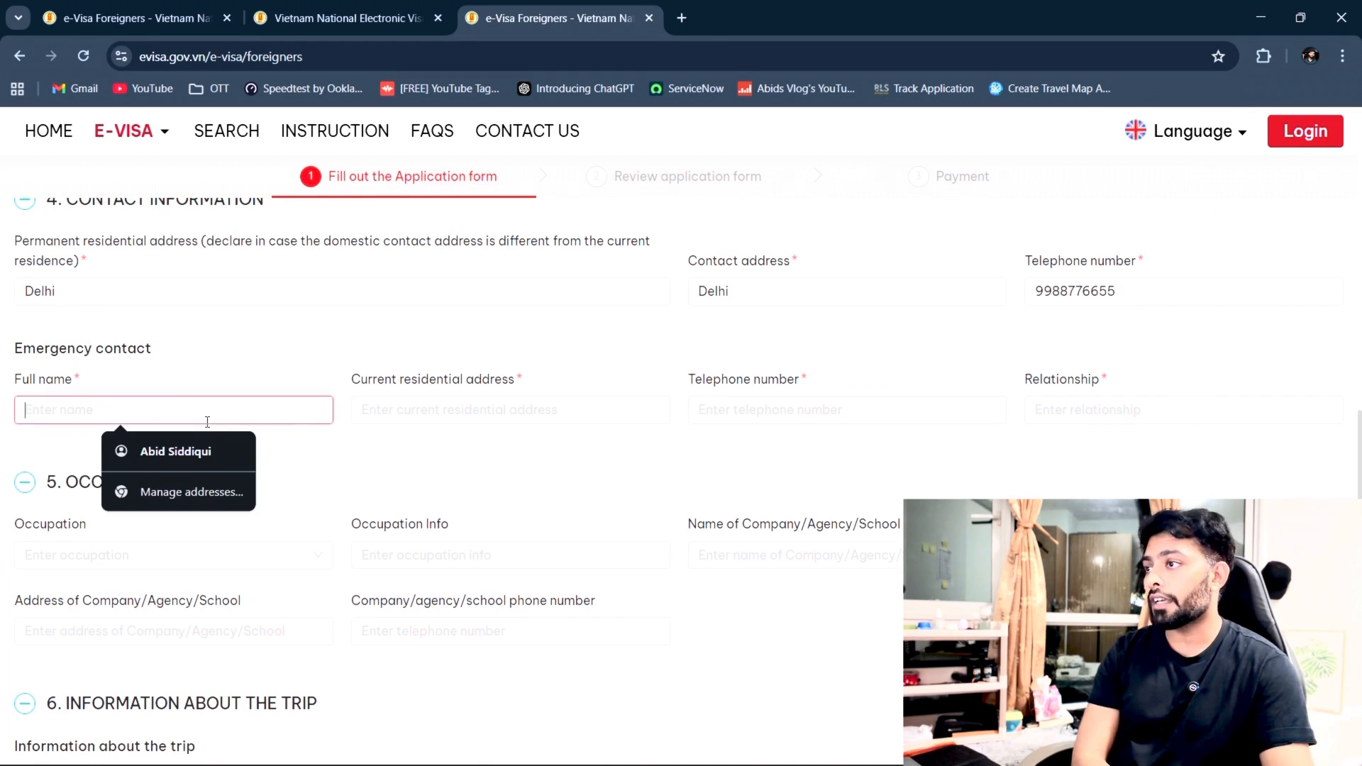
pyautogui.click(326, 462)
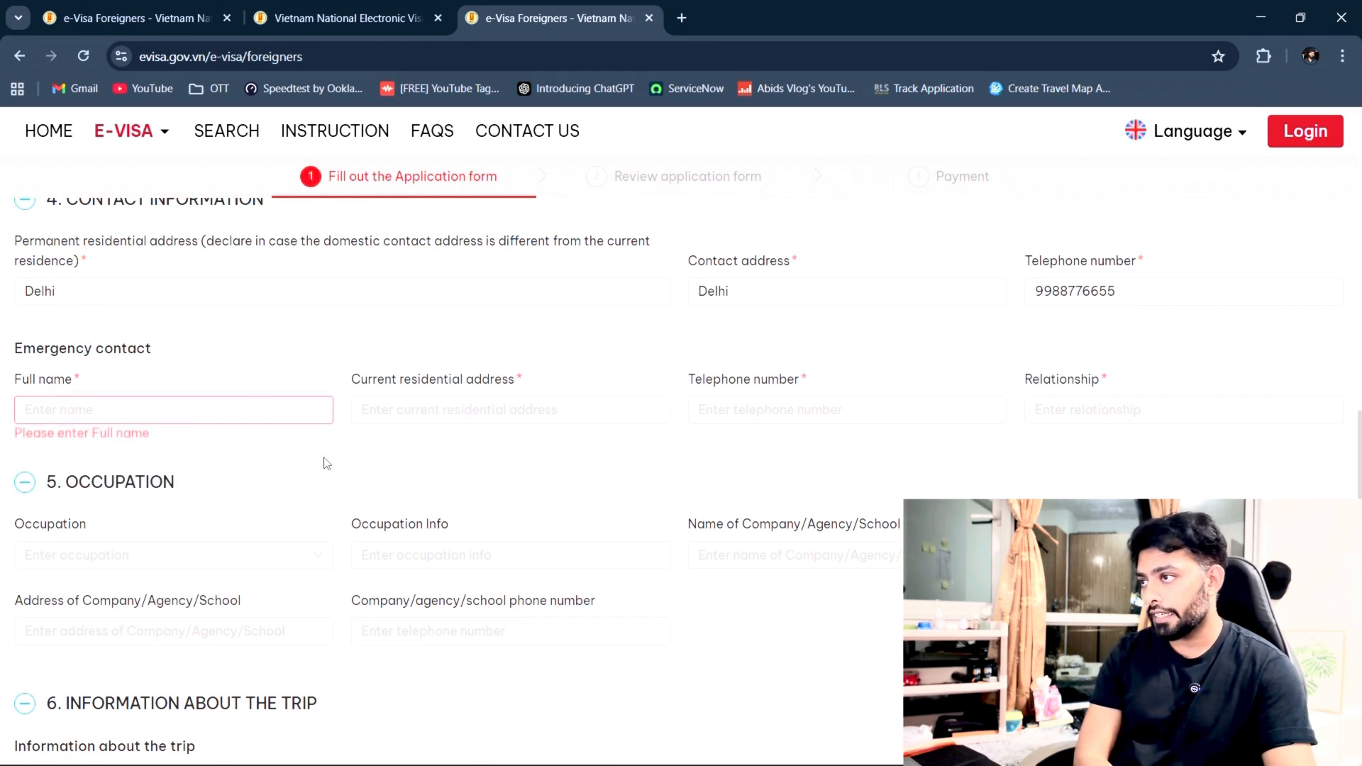
pyautogui.click(91, 403)
pyautogui.write('Abid')
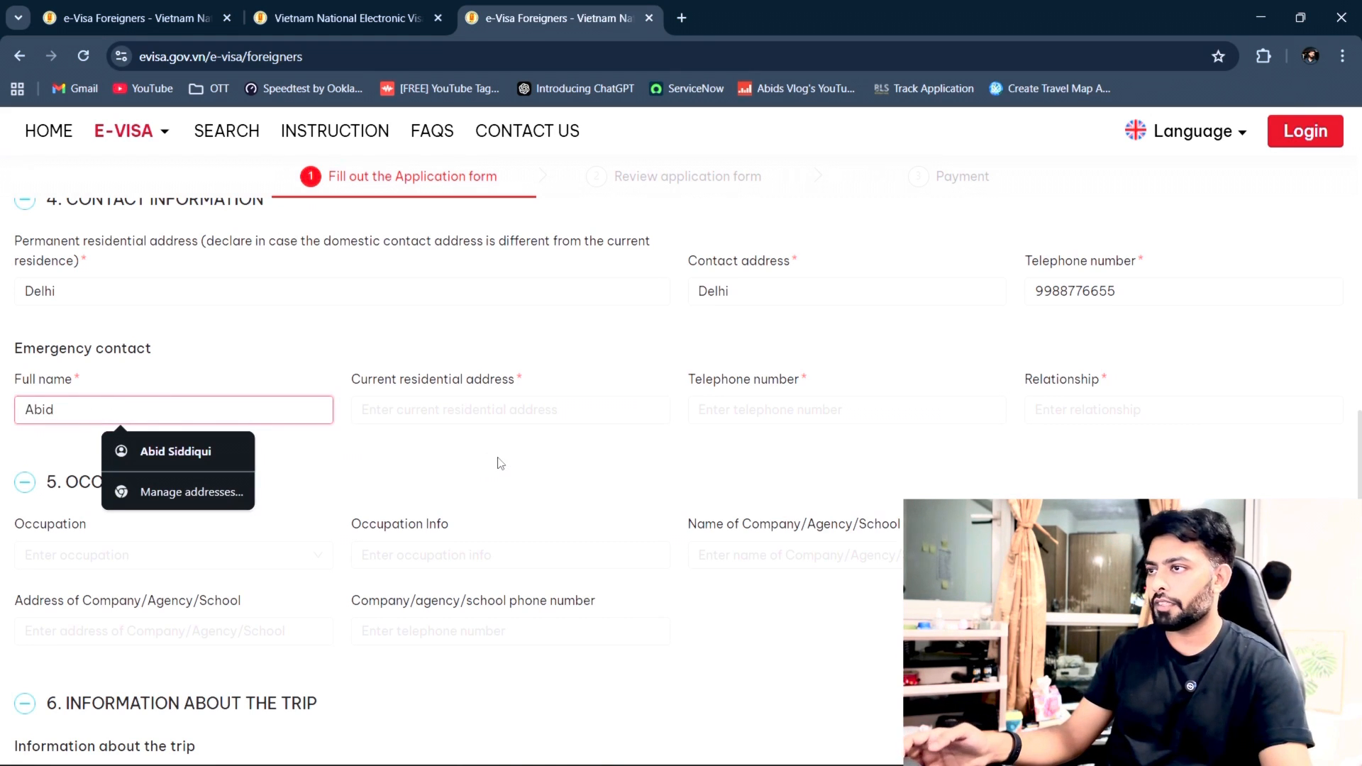
pyautogui.click(479, 410)
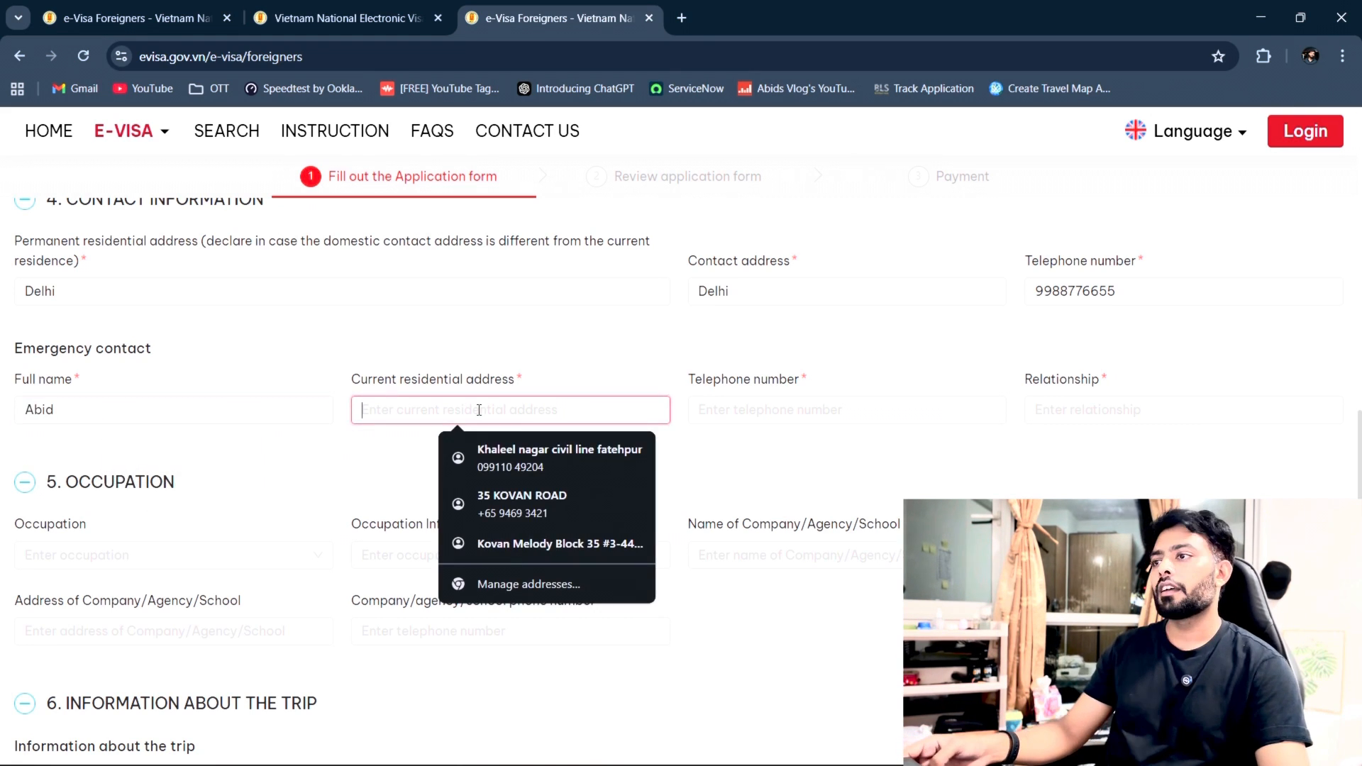
pyautogui.click(844, 453)
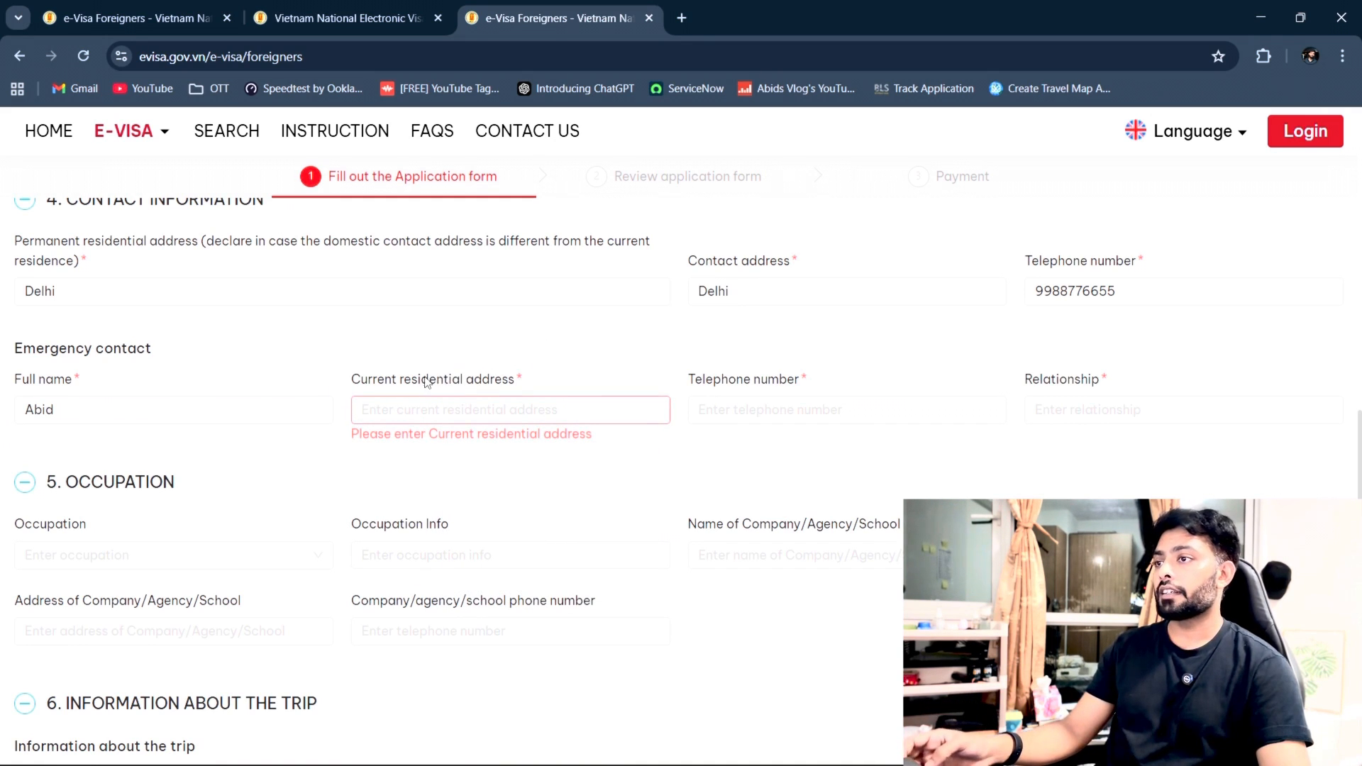
pyautogui.click(530, 412)
pyautogui.write('Delhiu')
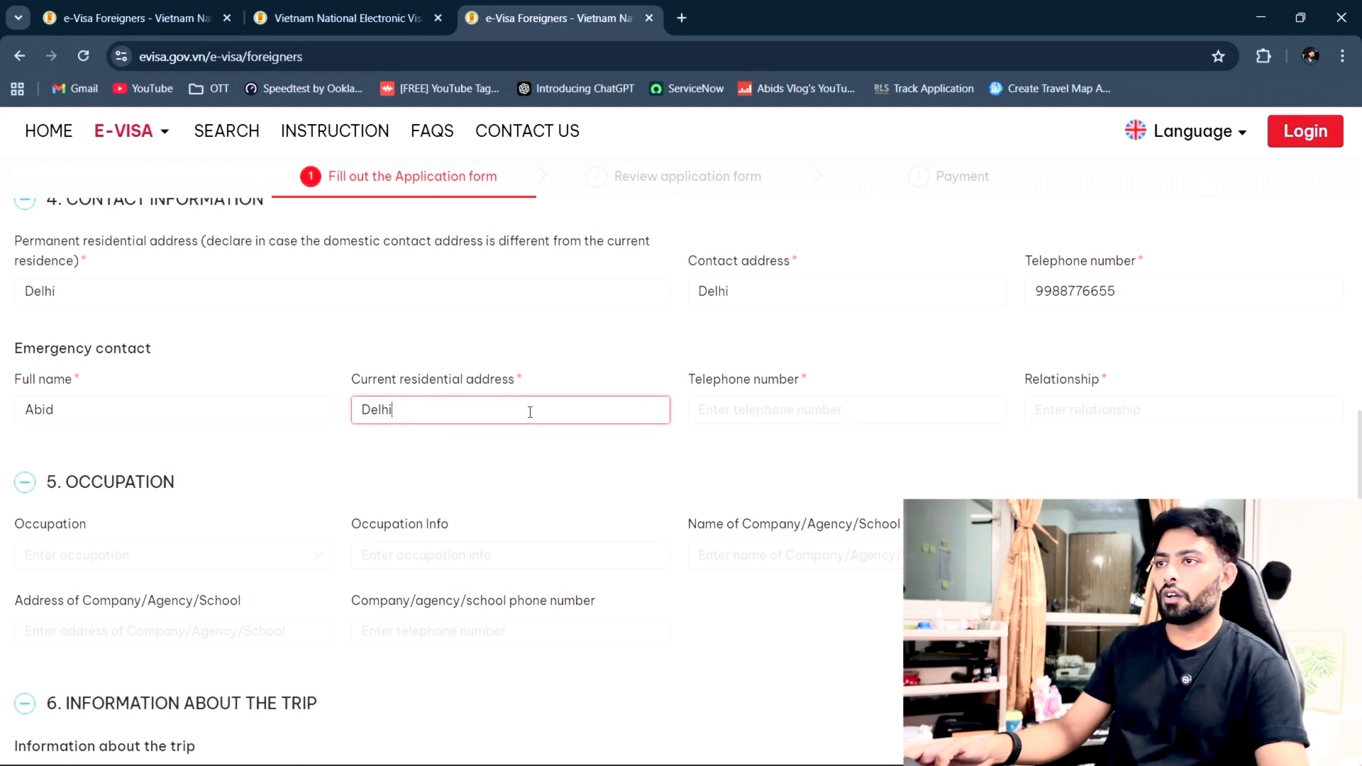
# Step: Enter the emergency contact's telephone number and Friend as the relationship
pyautogui.click(838, 418)
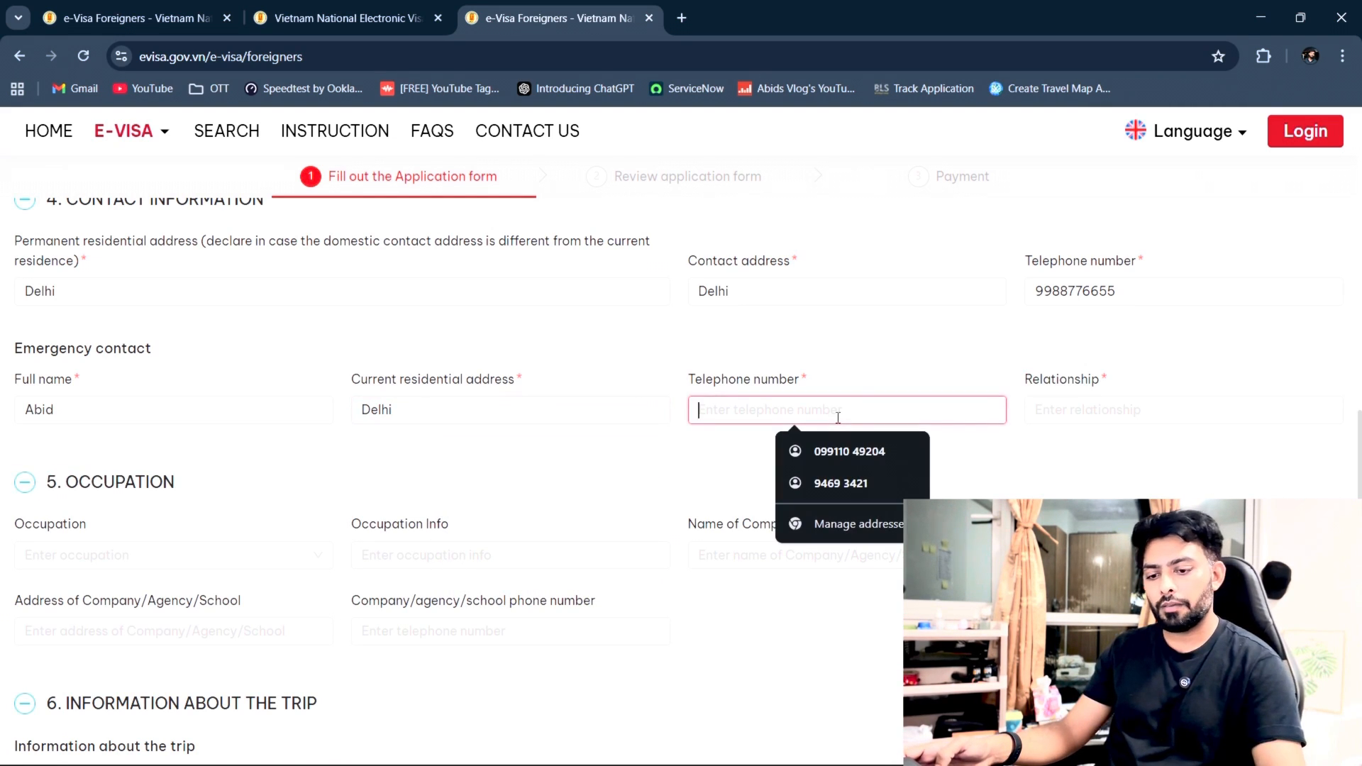
pyautogui.write('99')
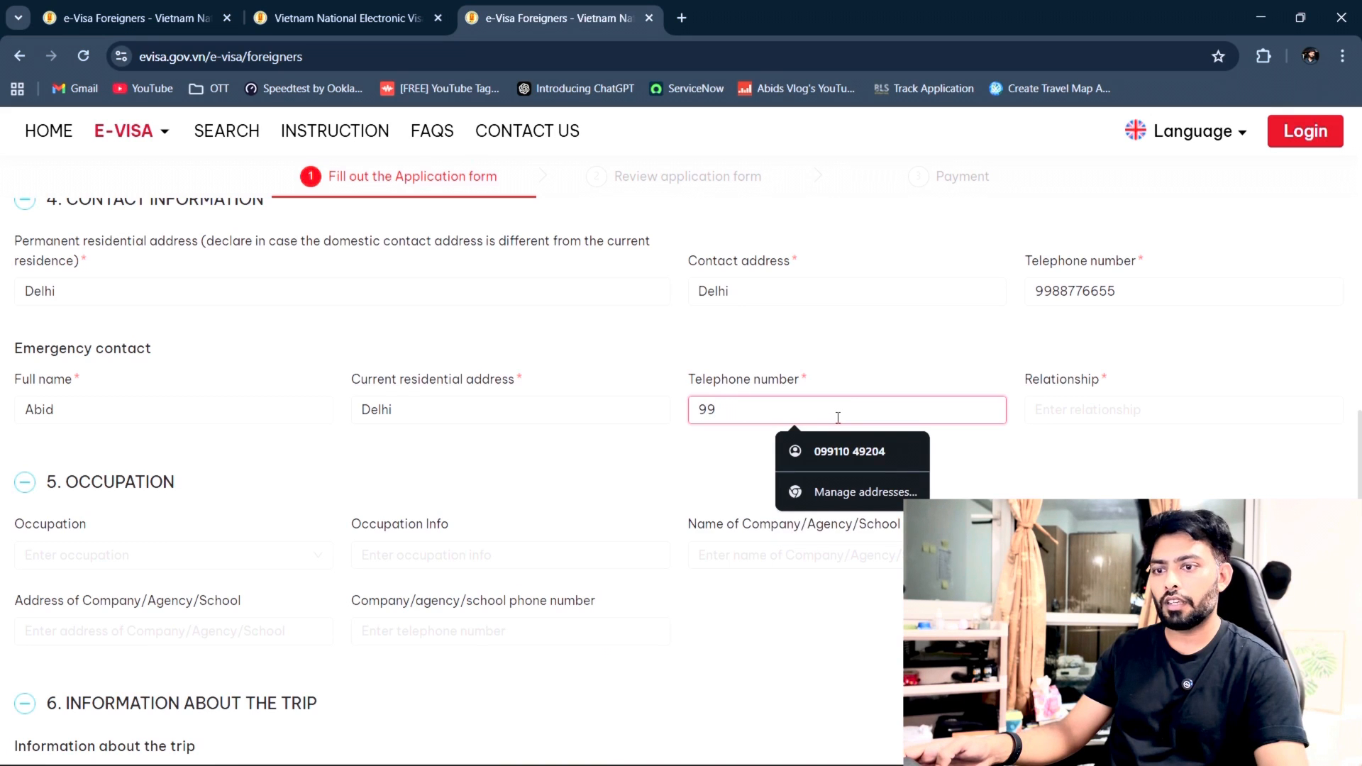
pyautogui.write('88')
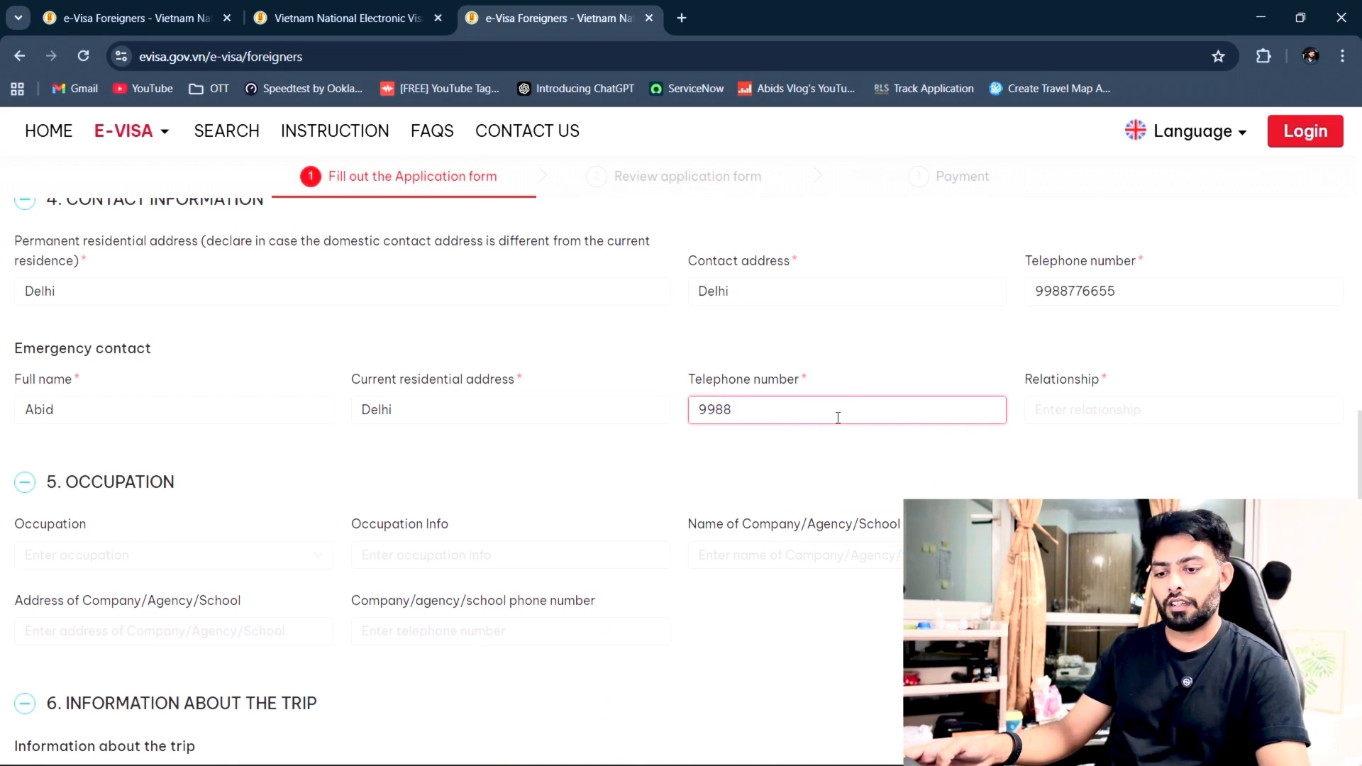
pyautogui.write('77')
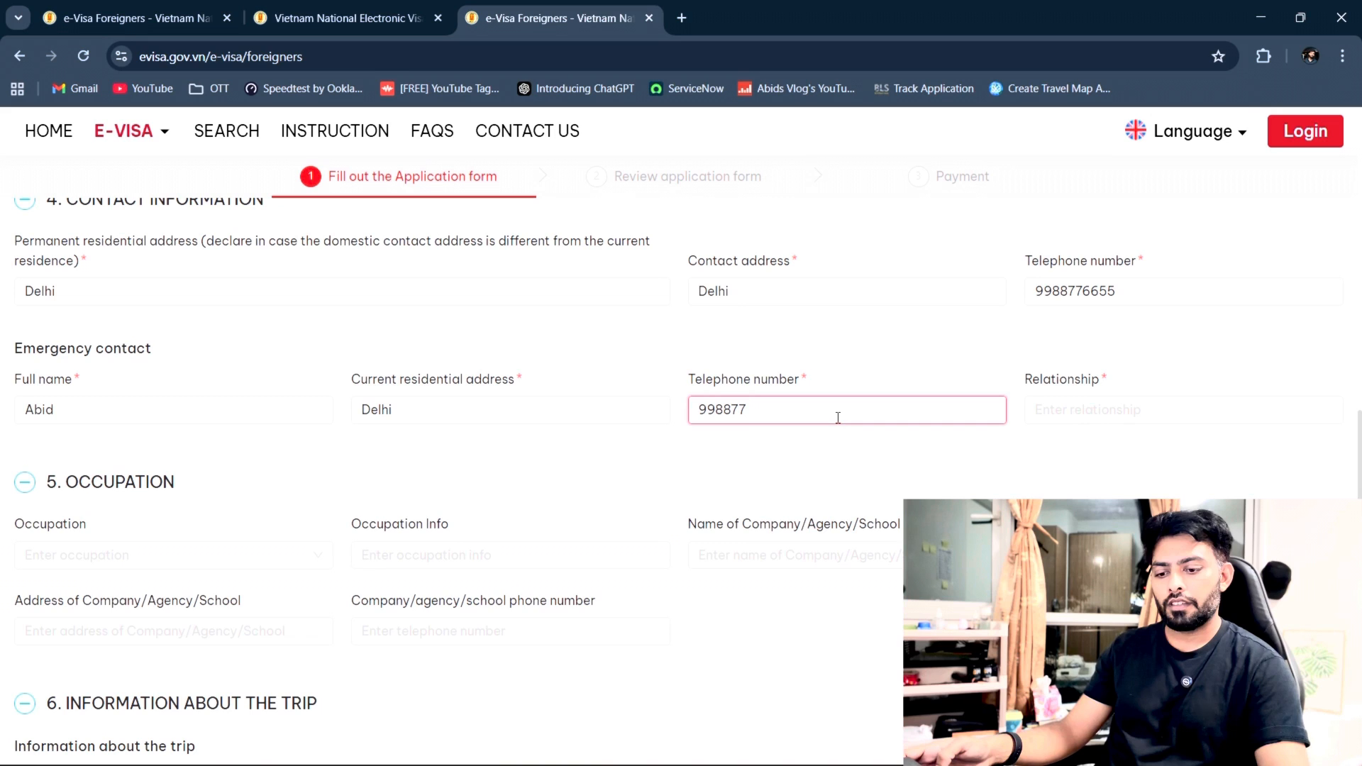
pyautogui.write('55')
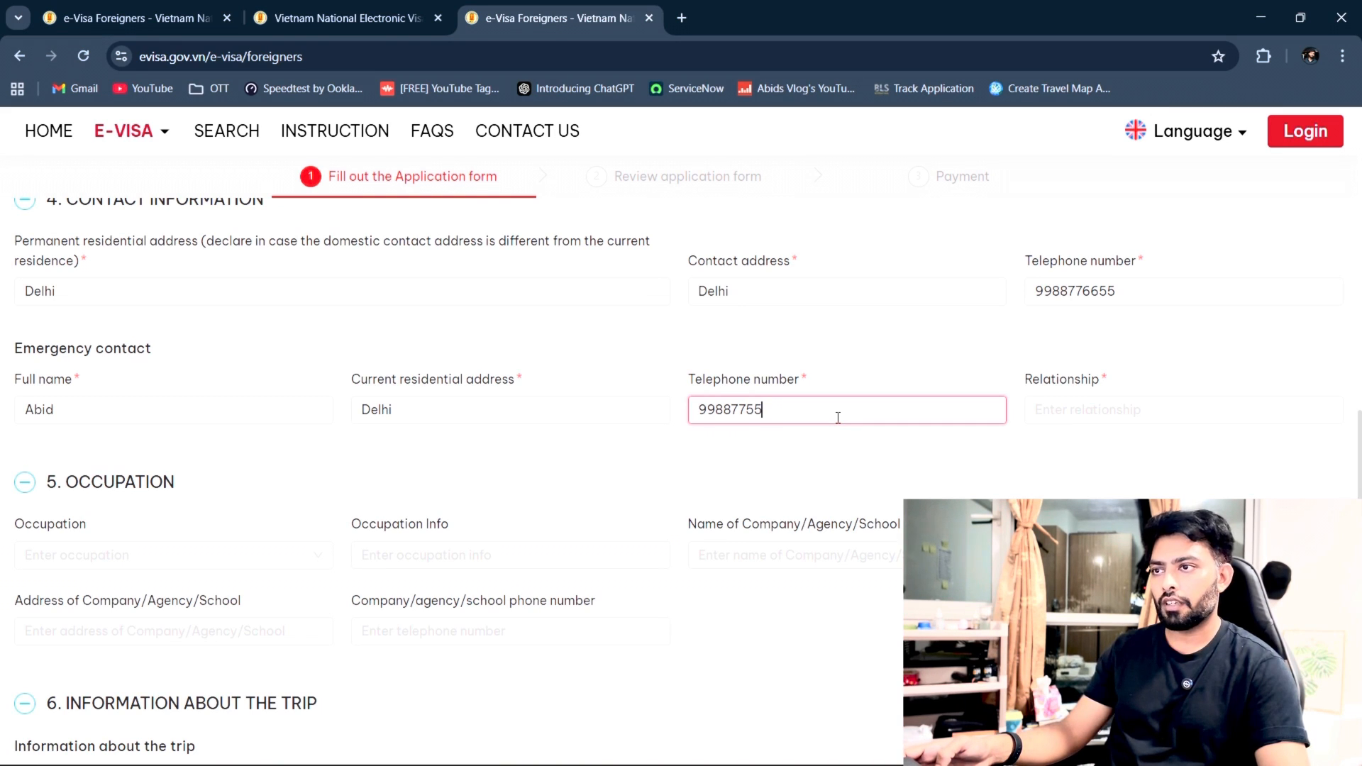
pyautogui.write('55')
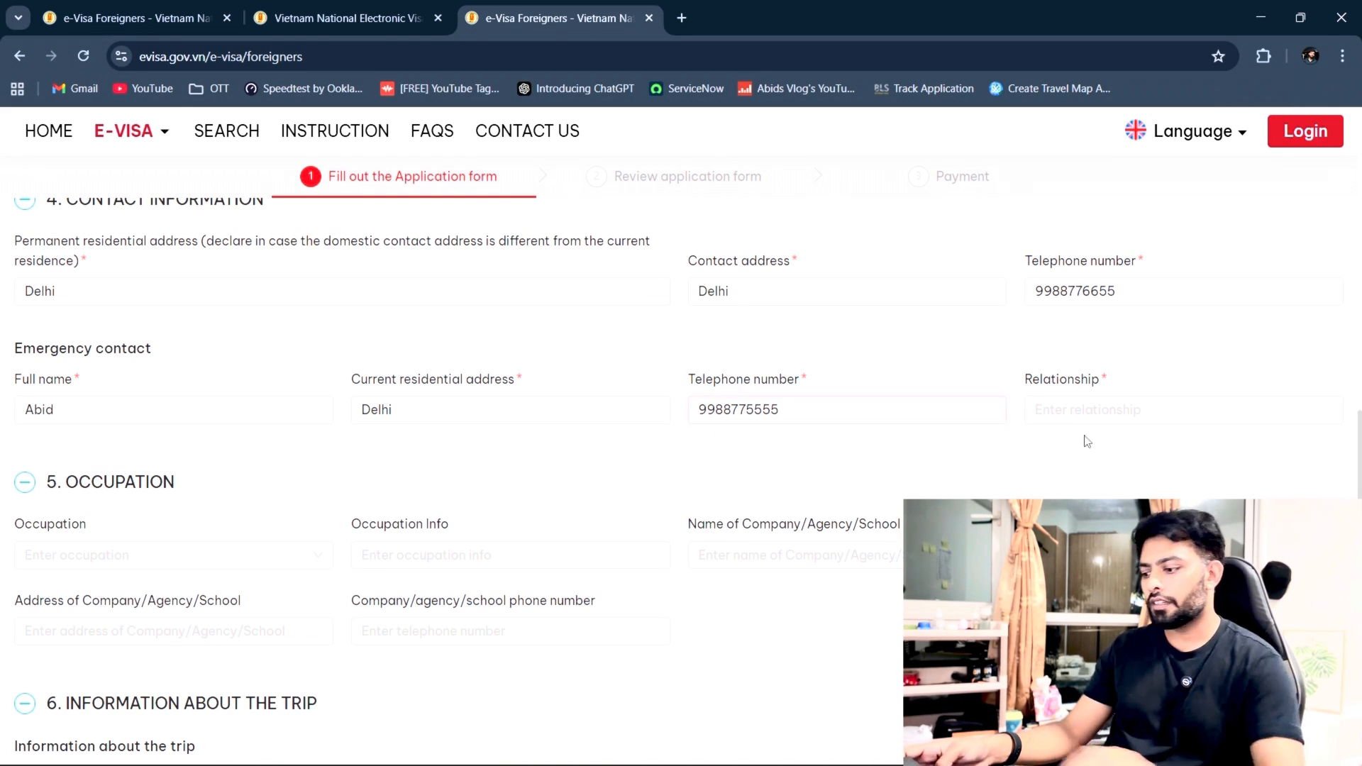
pyautogui.click(1089, 412)
pyautogui.write('Friemnd')
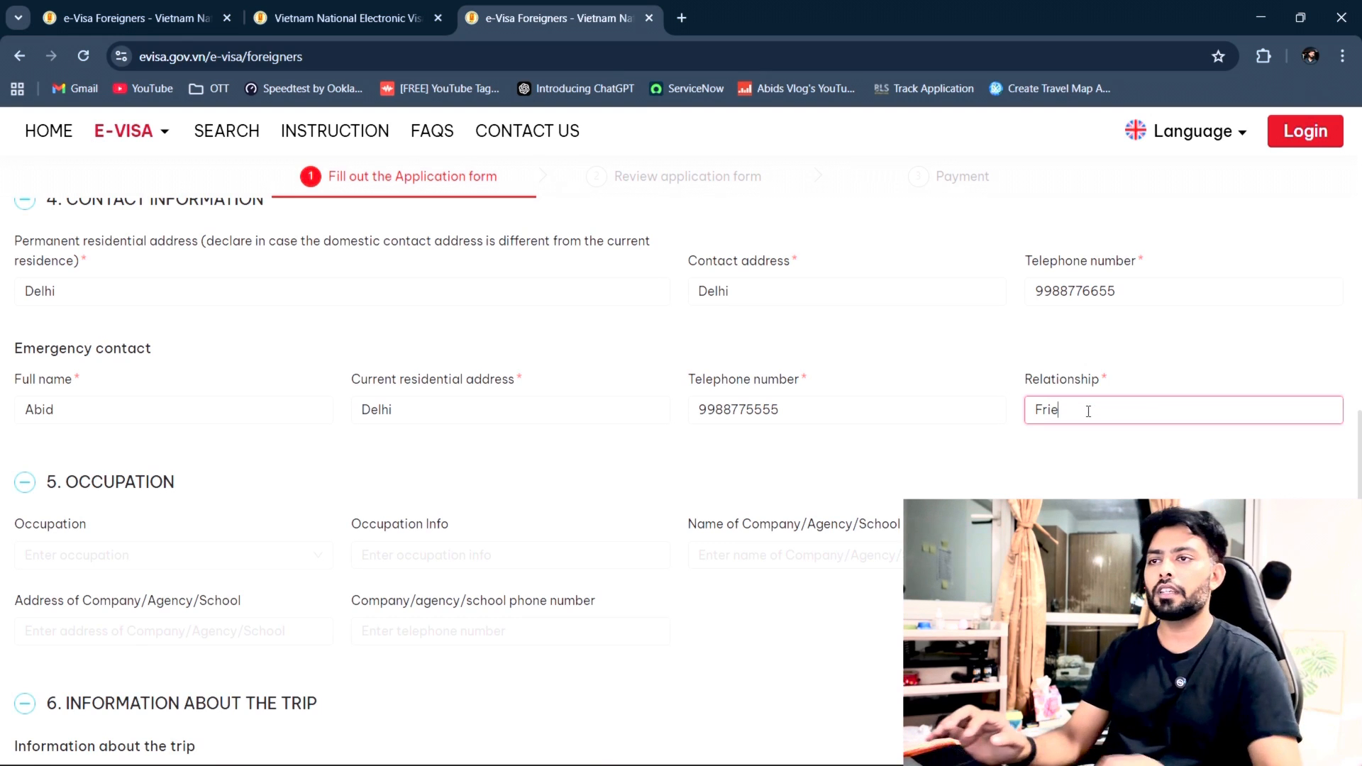
pyautogui.press('BackSpace')
pyautogui.press('BackSpace')
pyautogui.press('BackSpace')
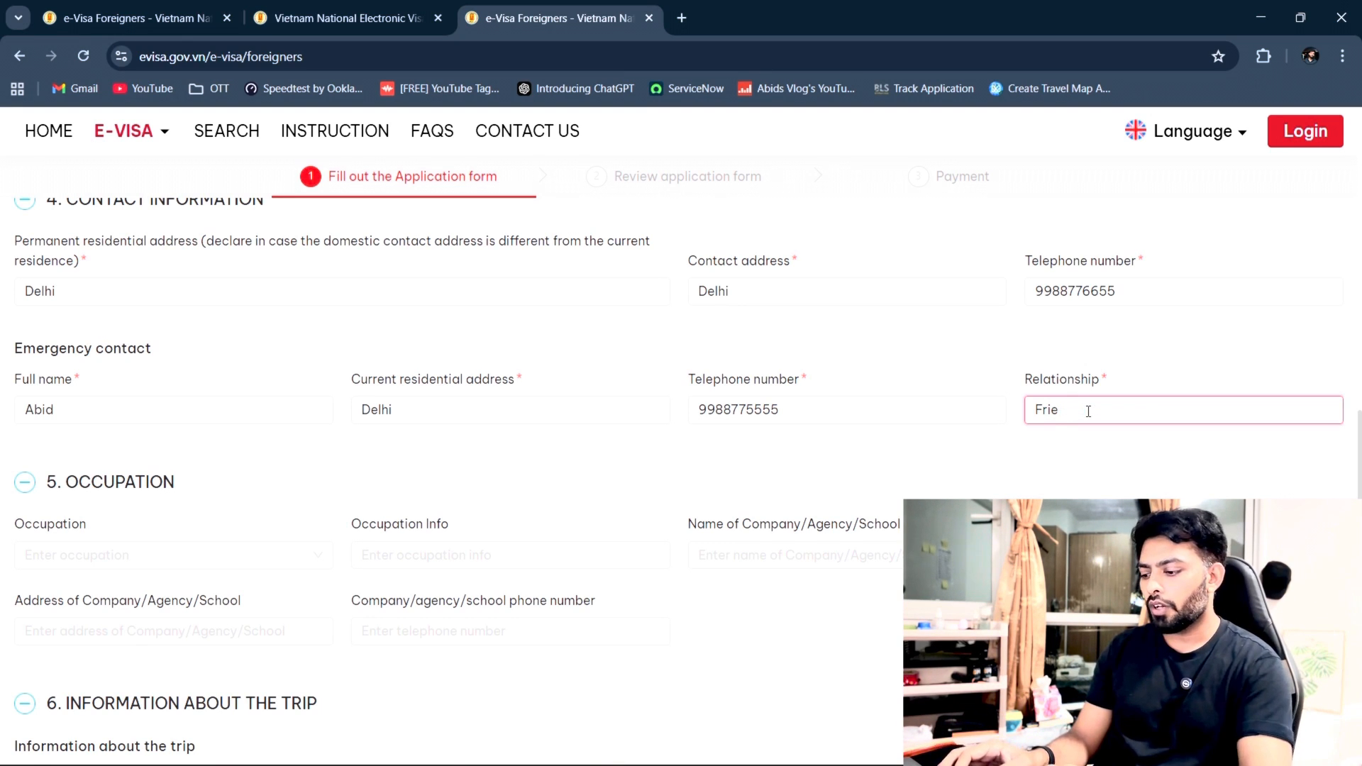
pyautogui.write('n')
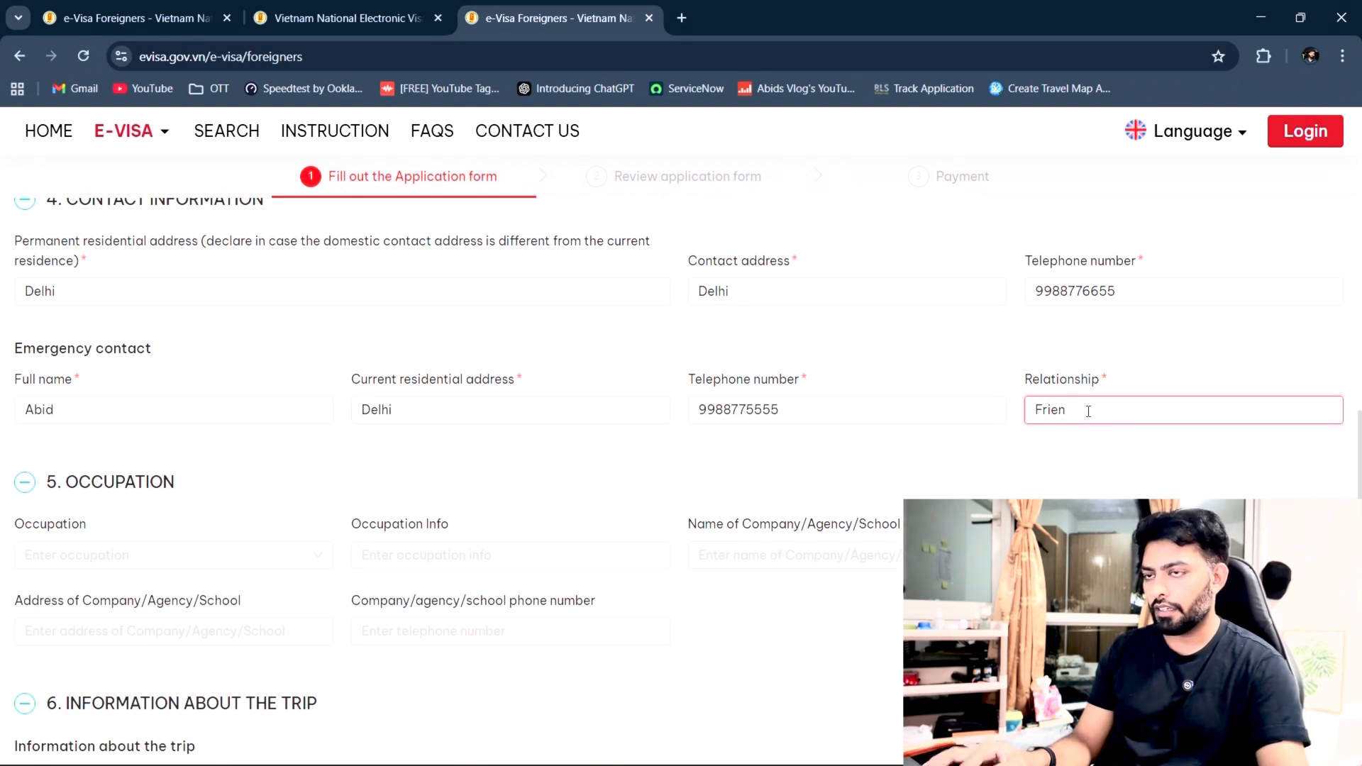
pyautogui.write('d')
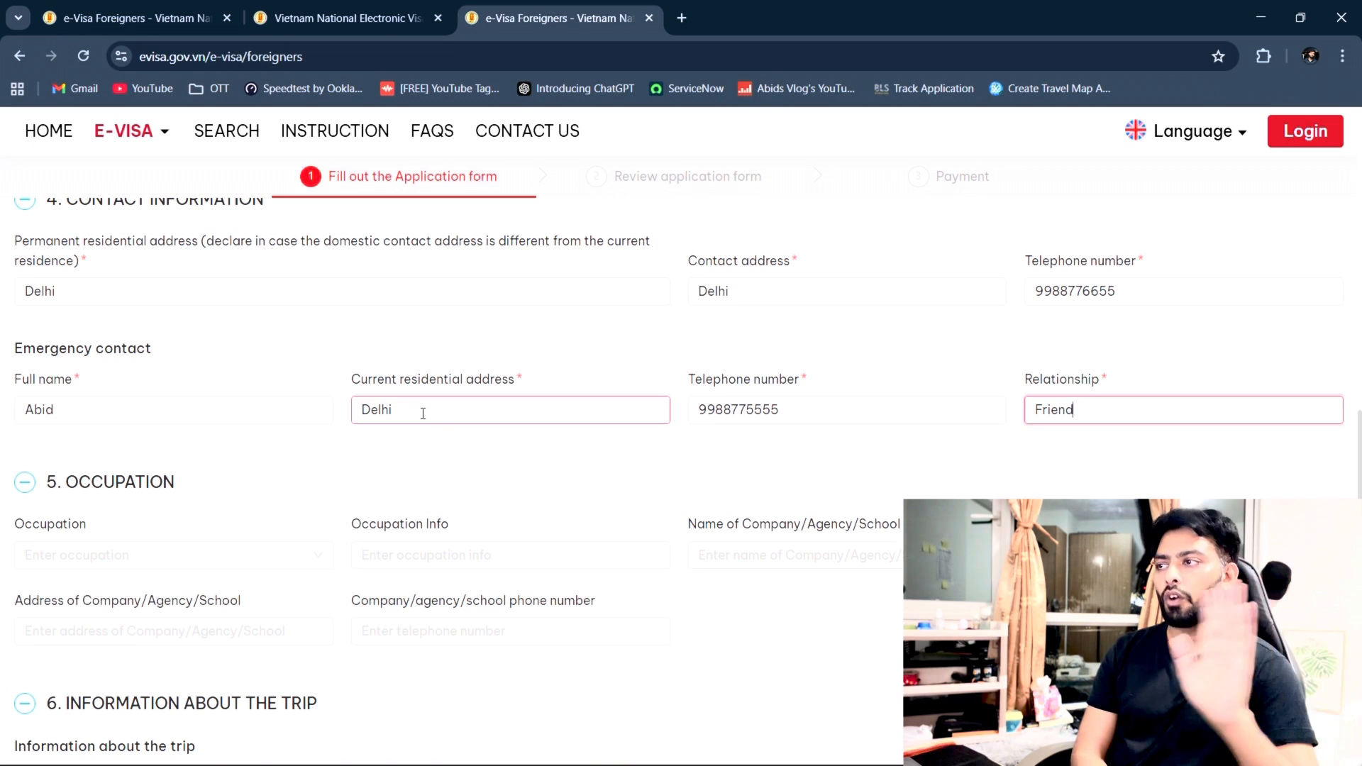
# Step: Choose Tourist as the purpose of entry and leave the 8-day length of stay unchanged
pyautogui.scroll(-1, 423, 413)
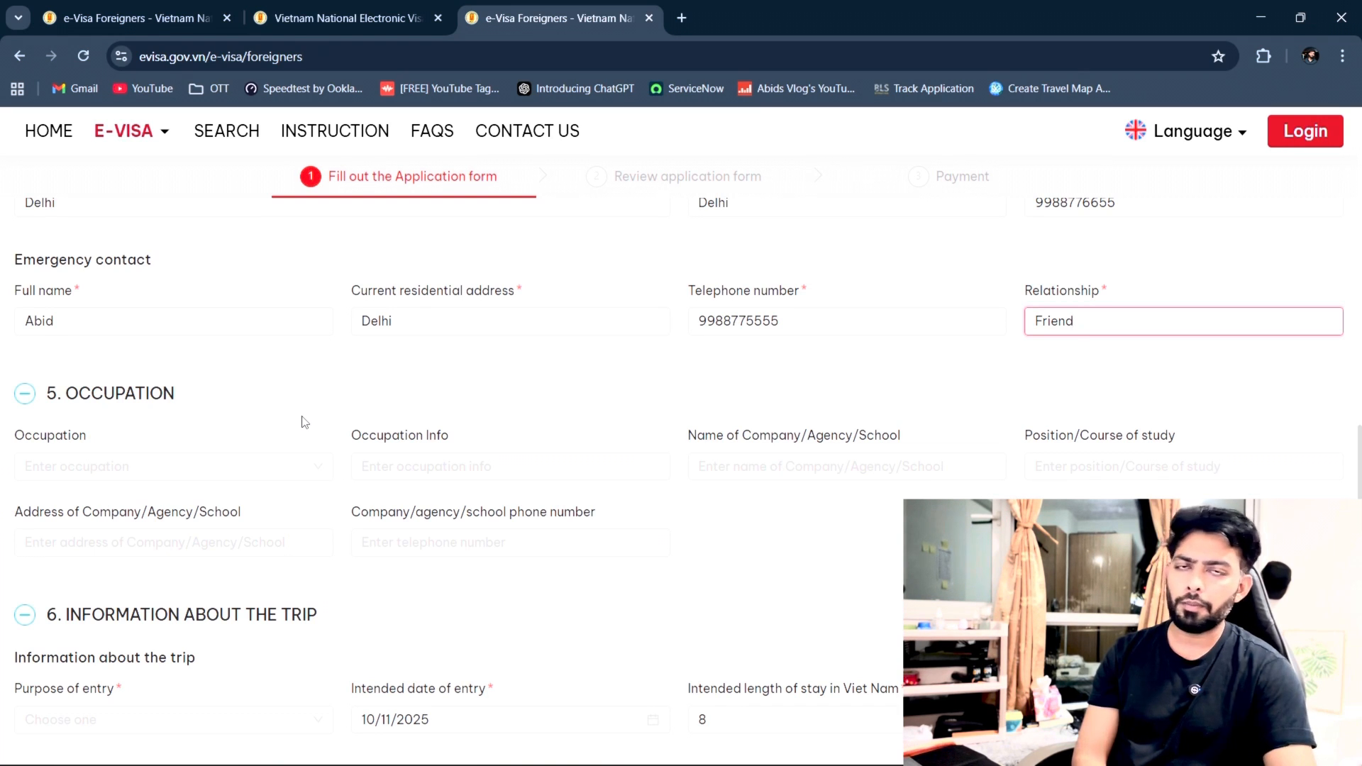
pyautogui.scroll(-2, 305, 422)
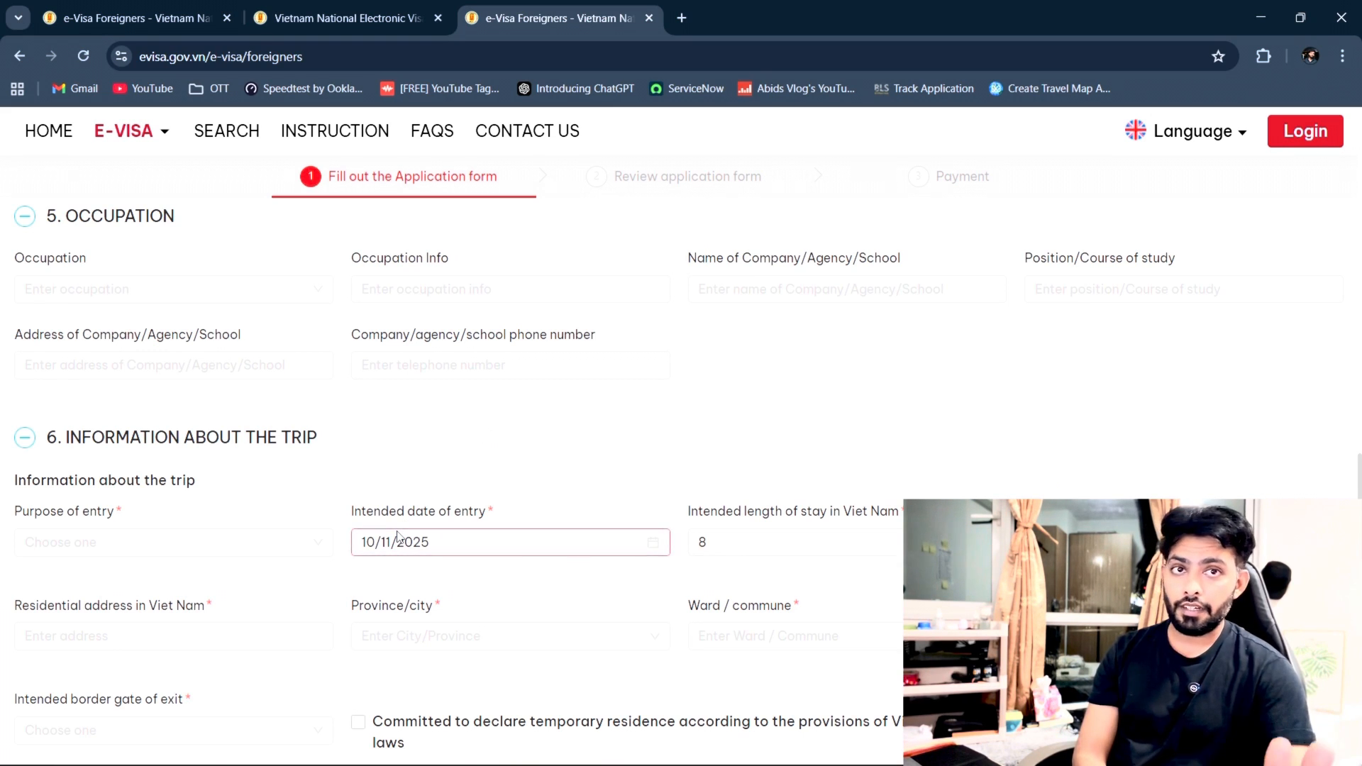
pyautogui.scroll(-2, 376, 511)
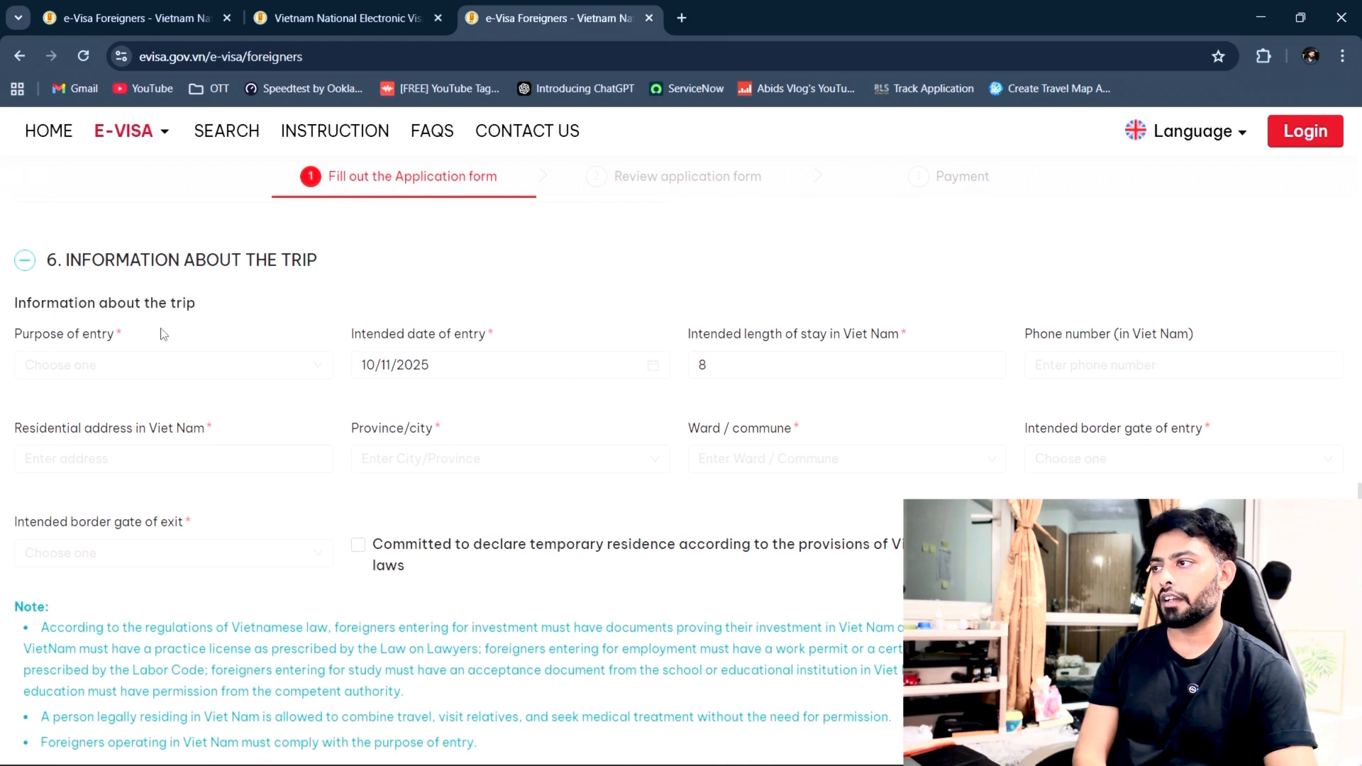
pyautogui.click(158, 368)
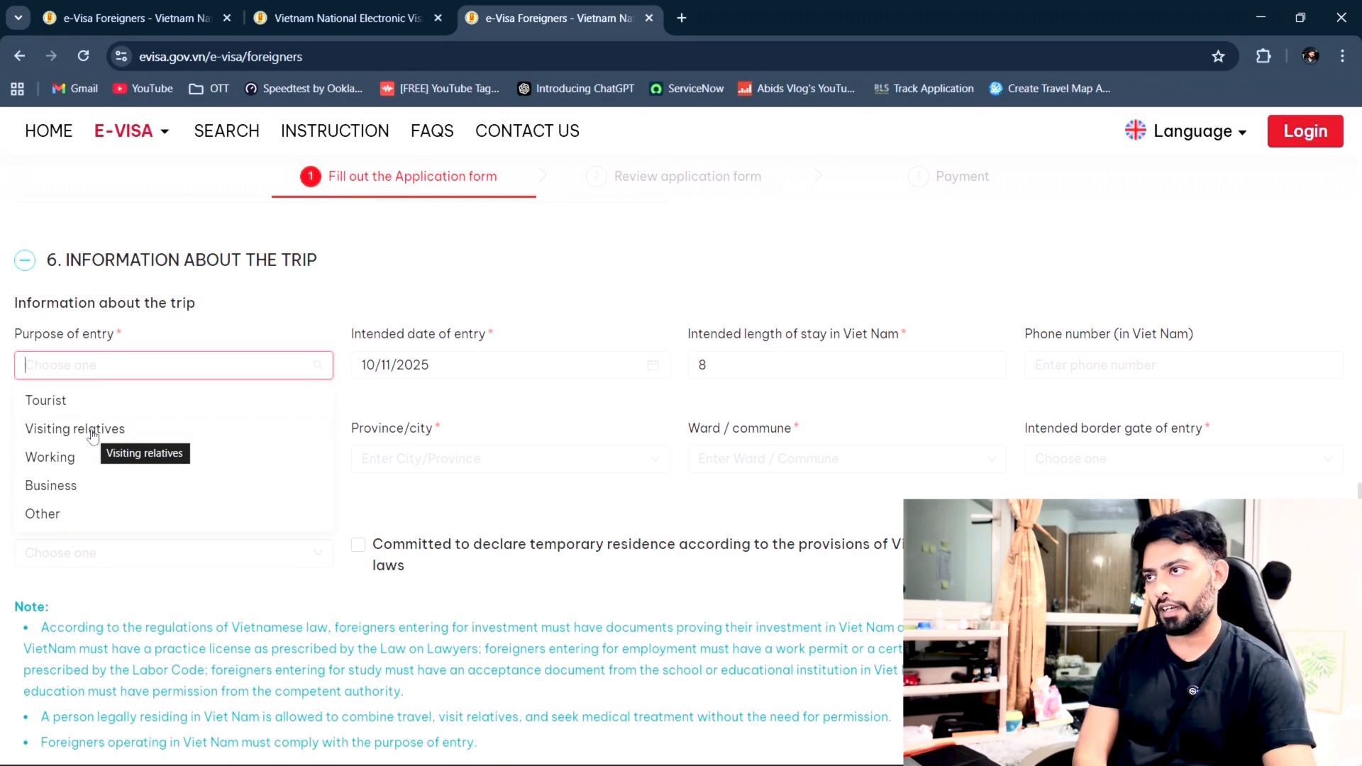
pyautogui.click(106, 401)
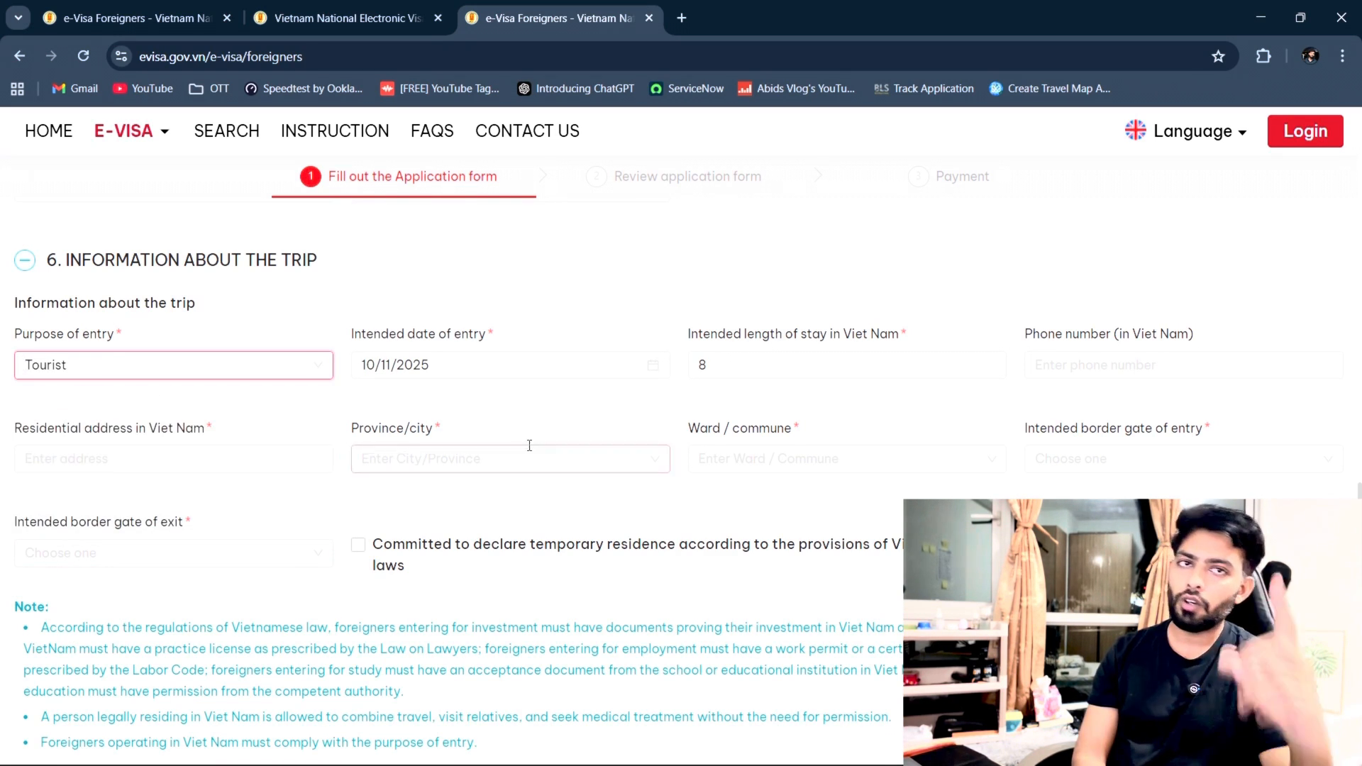
pyautogui.click(495, 405)
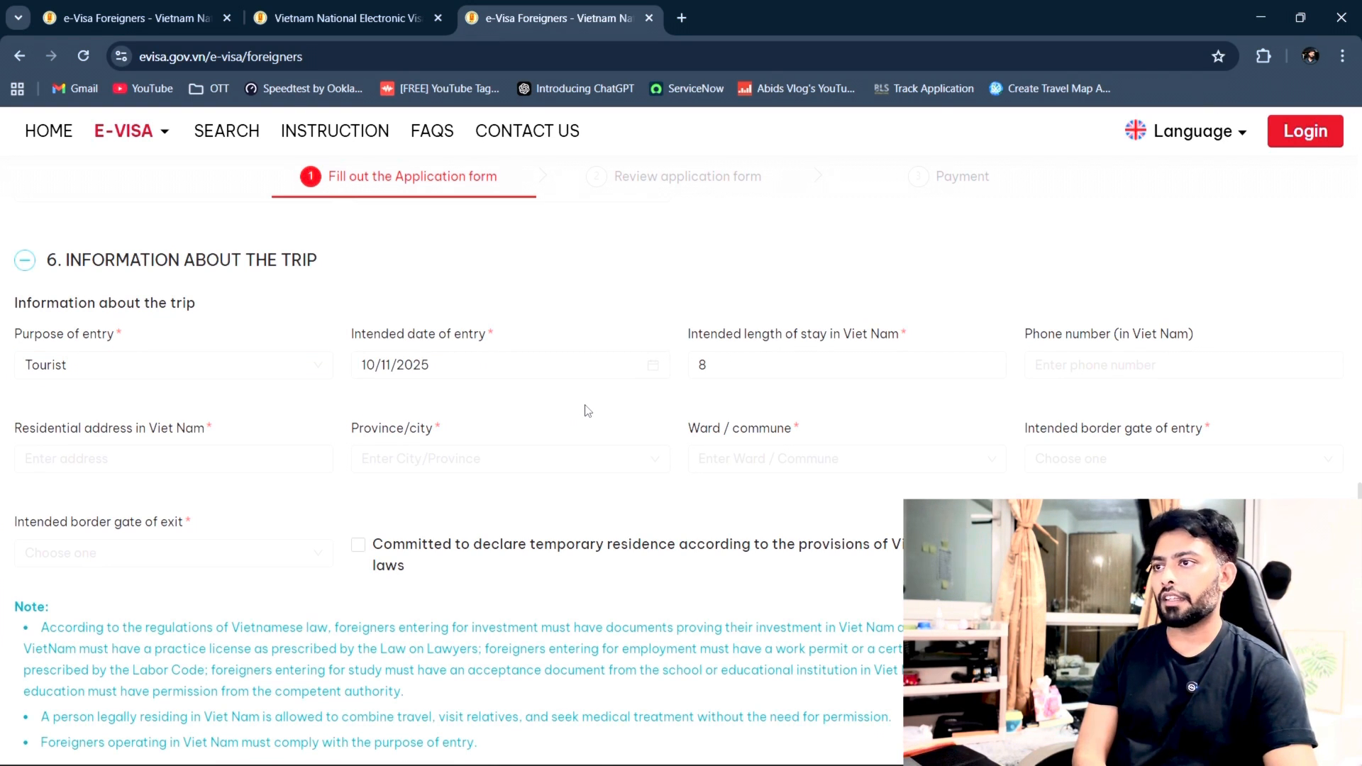
pyautogui.click(793, 369)
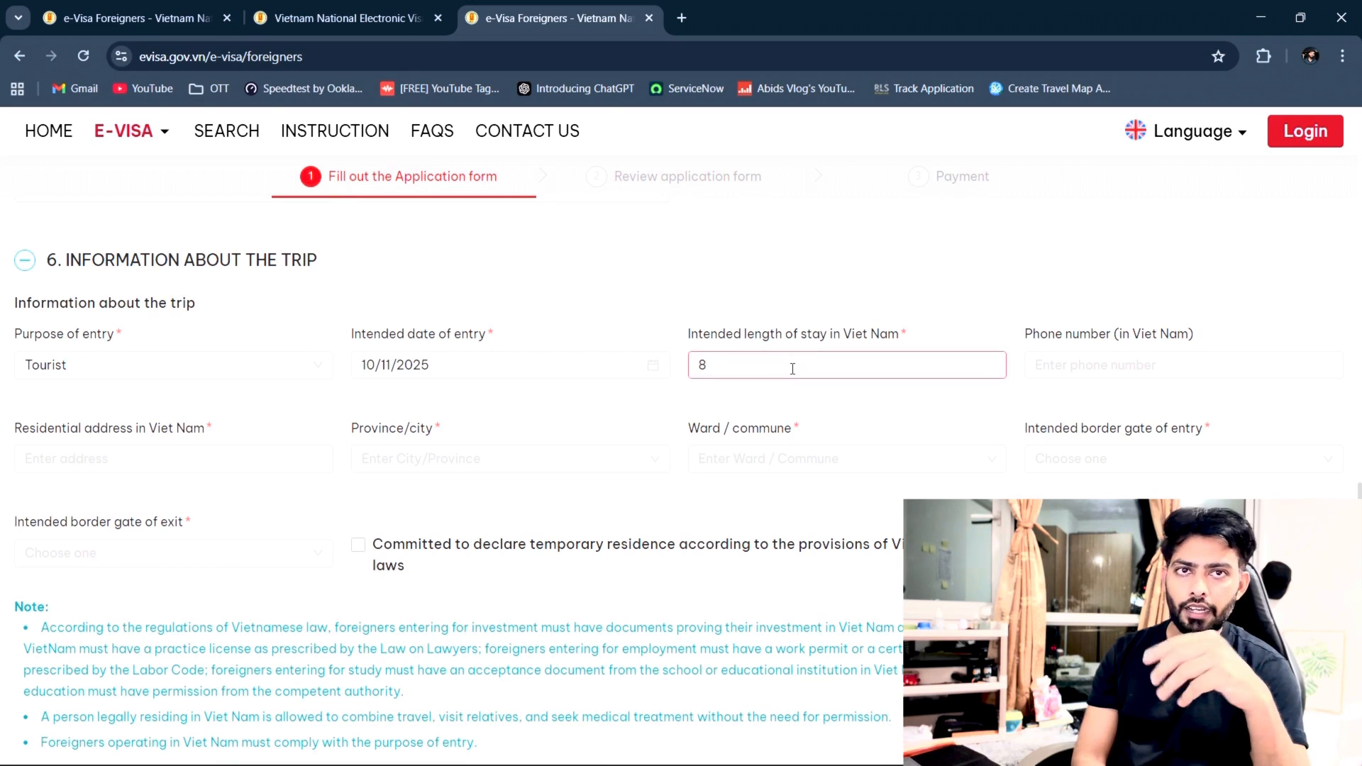
pyautogui.click(880, 443)
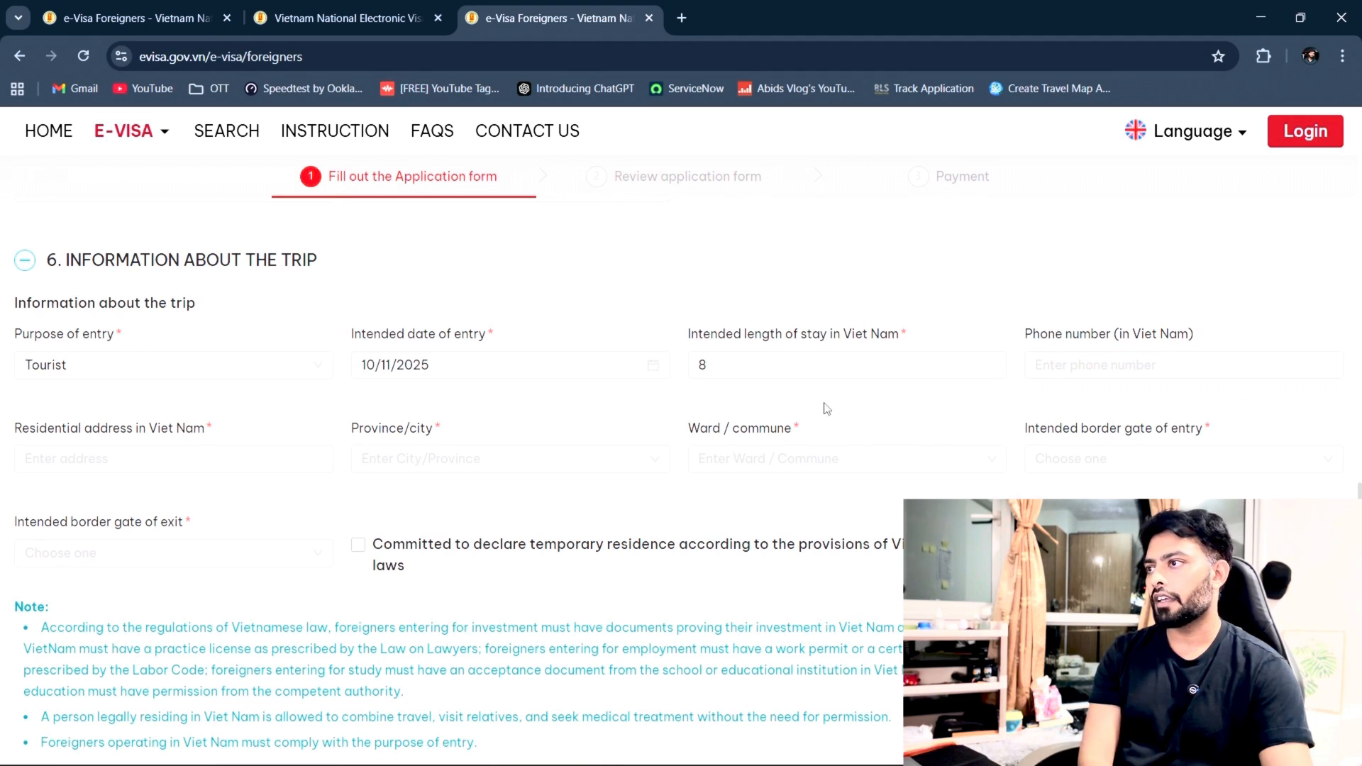
pyautogui.scroll(-2, 572, 454)
pyautogui.scroll(1, 426, 455)
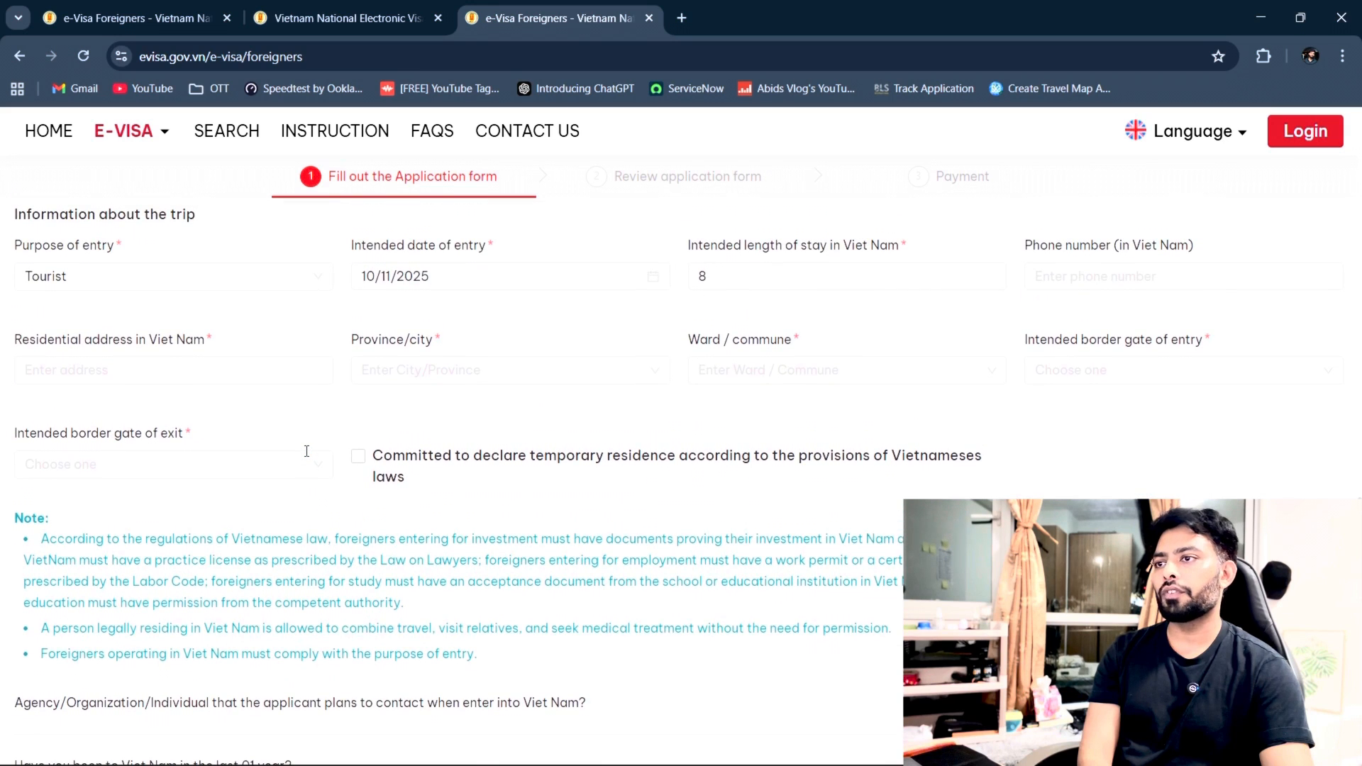
# Step: Tick the temporary residence commitment and enter the residential address 'Zostel , Ho chi minh'
pyautogui.click(112, 371)
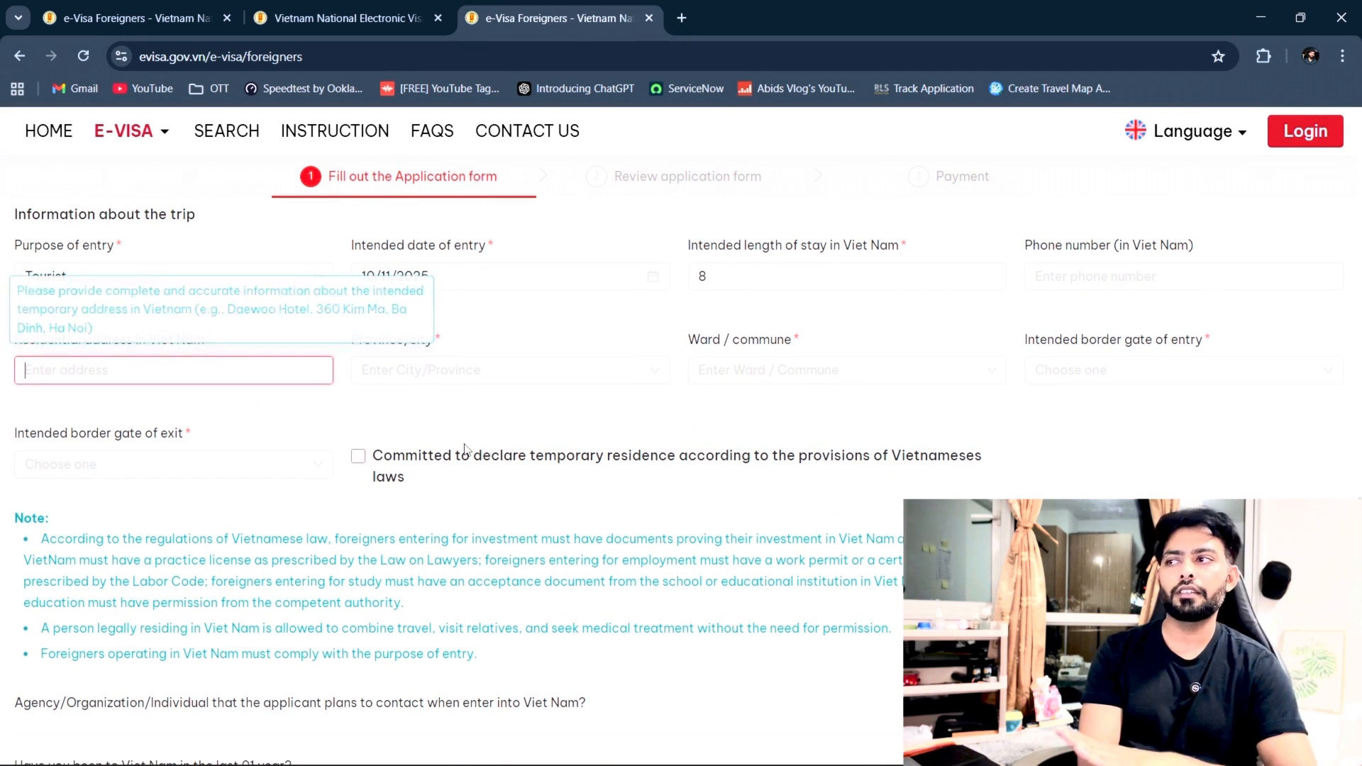
pyautogui.click(461, 372)
pyautogui.click(806, 434)
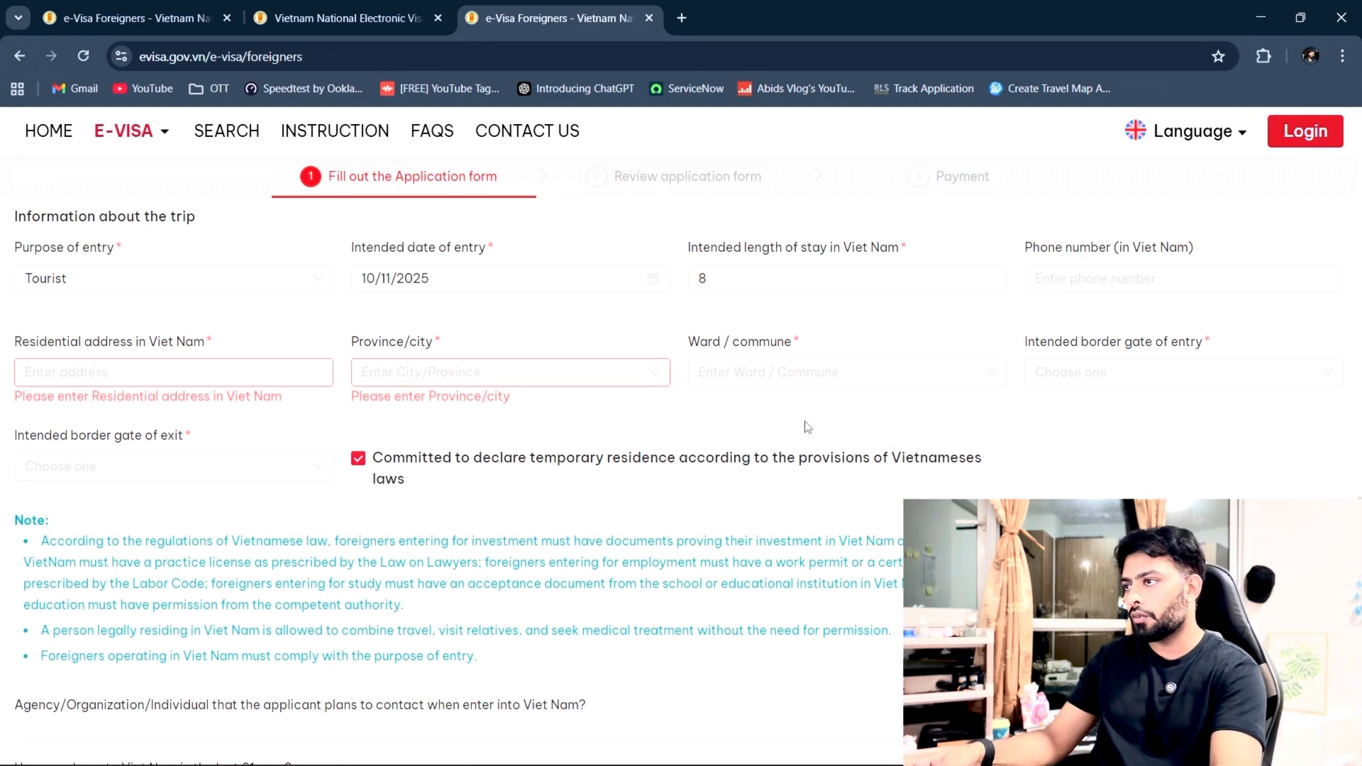
pyautogui.click(239, 365)
pyautogui.write('Zos')
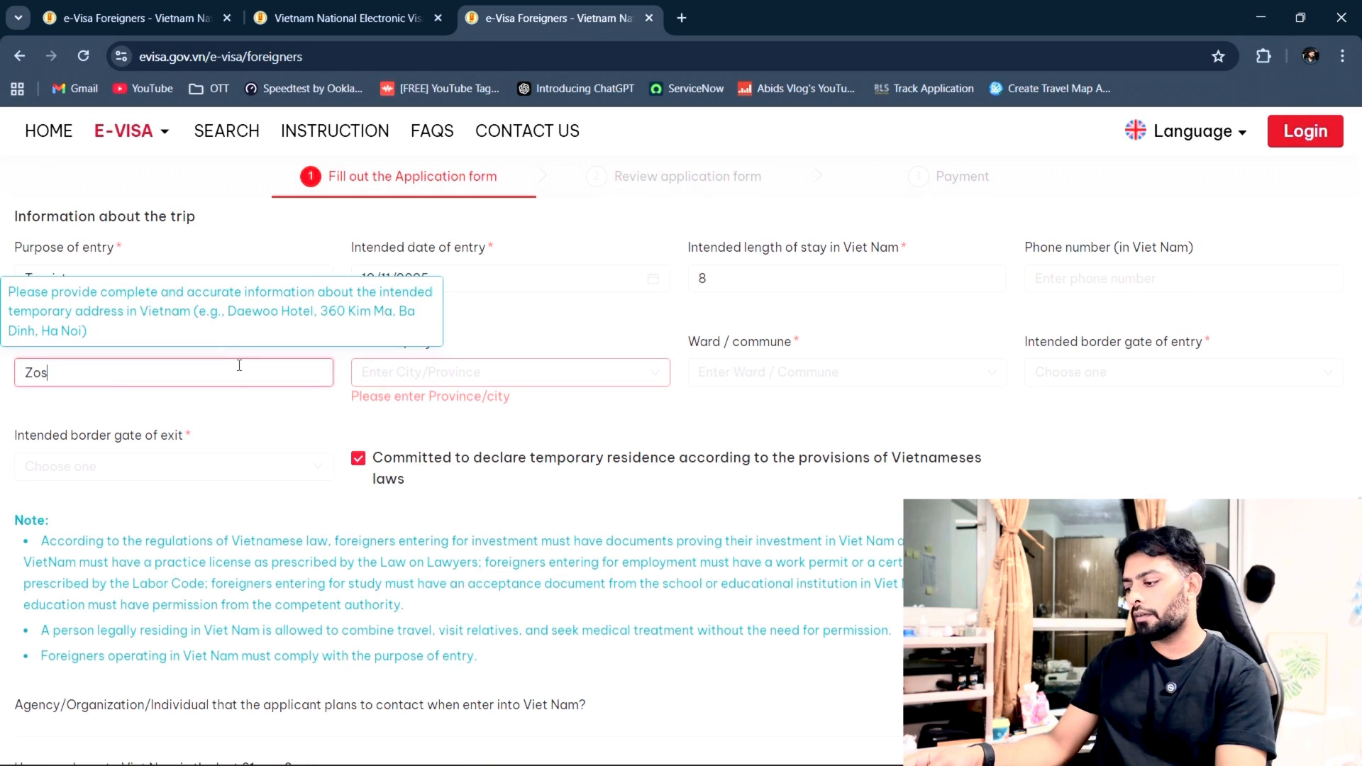
pyautogui.write('tel , Ho chi minh')
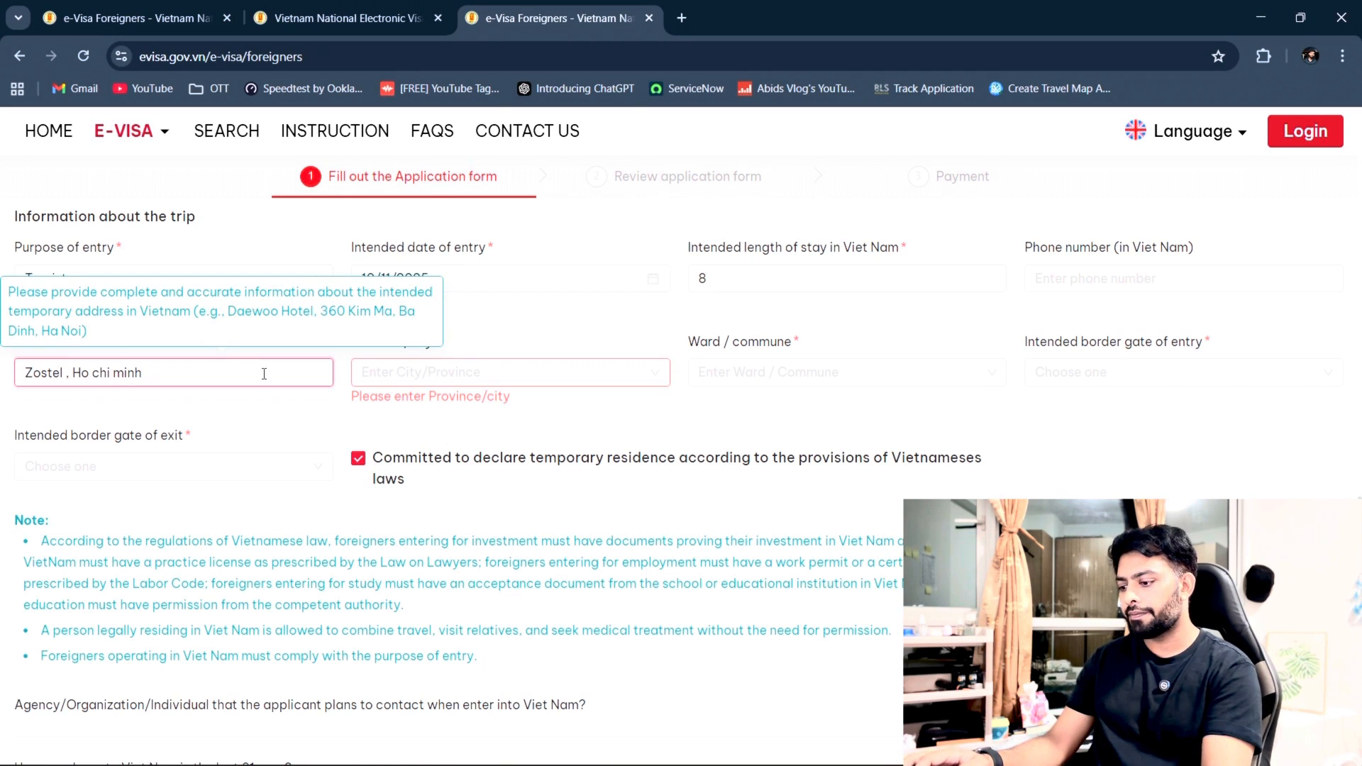
pyautogui.click(289, 423)
# Step: Set the province to HO CHI MINH City and the ward to PHUONG AN NHON
pyautogui.click(499, 369)
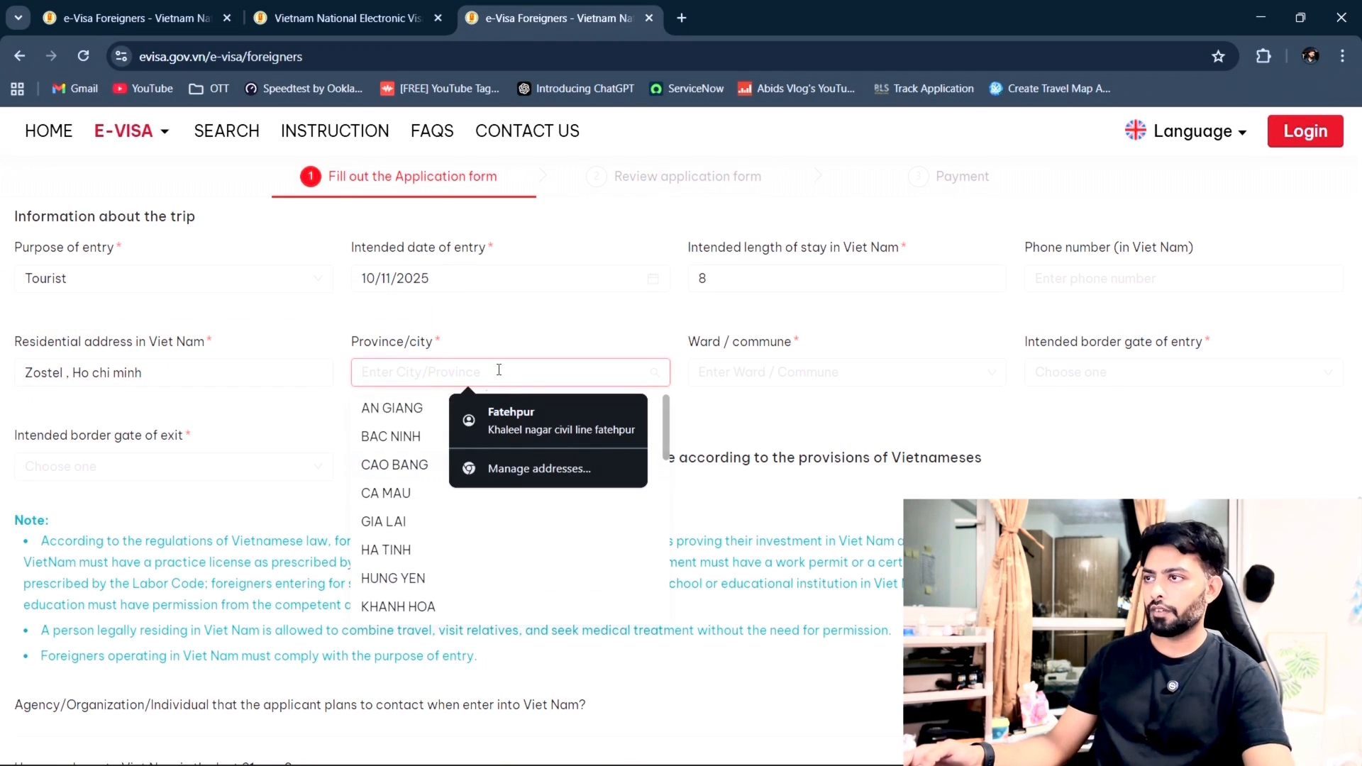
pyautogui.write('ho chi')
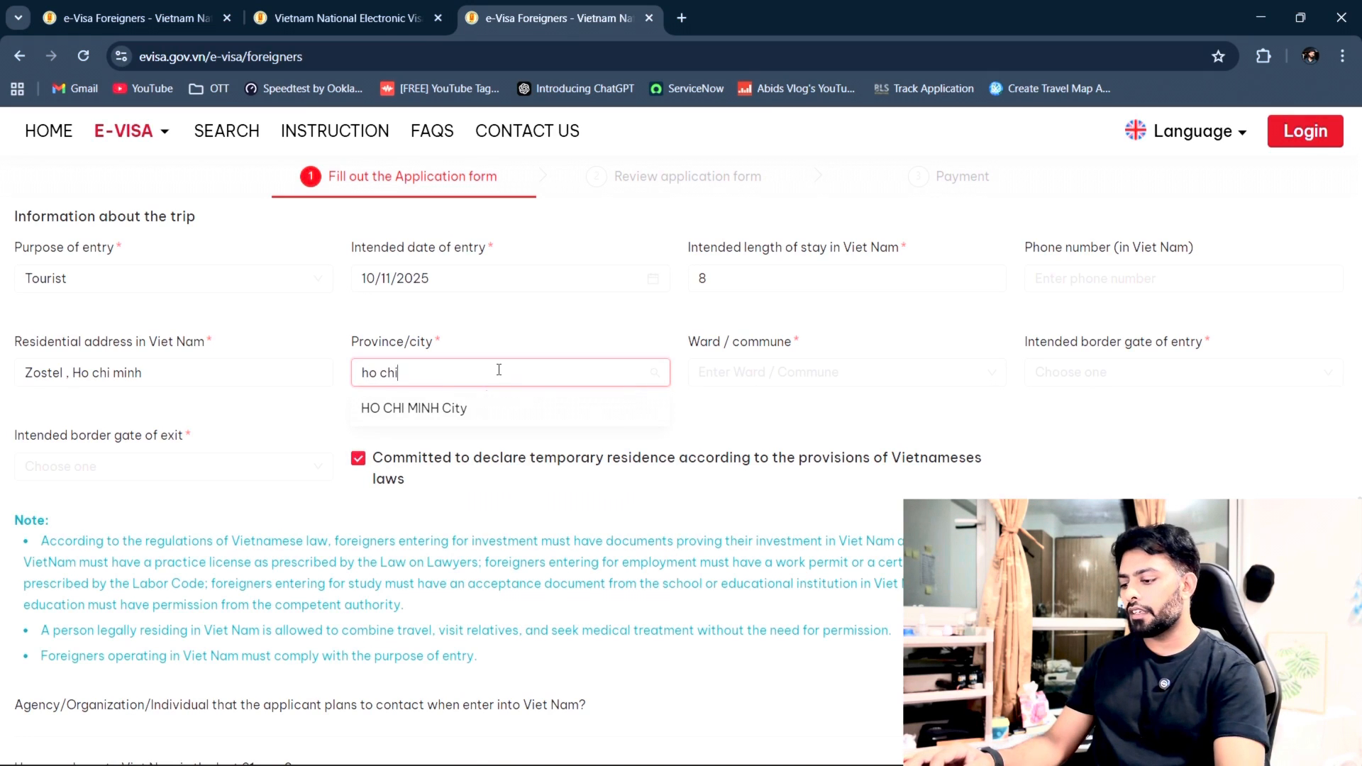
pyautogui.click(496, 413)
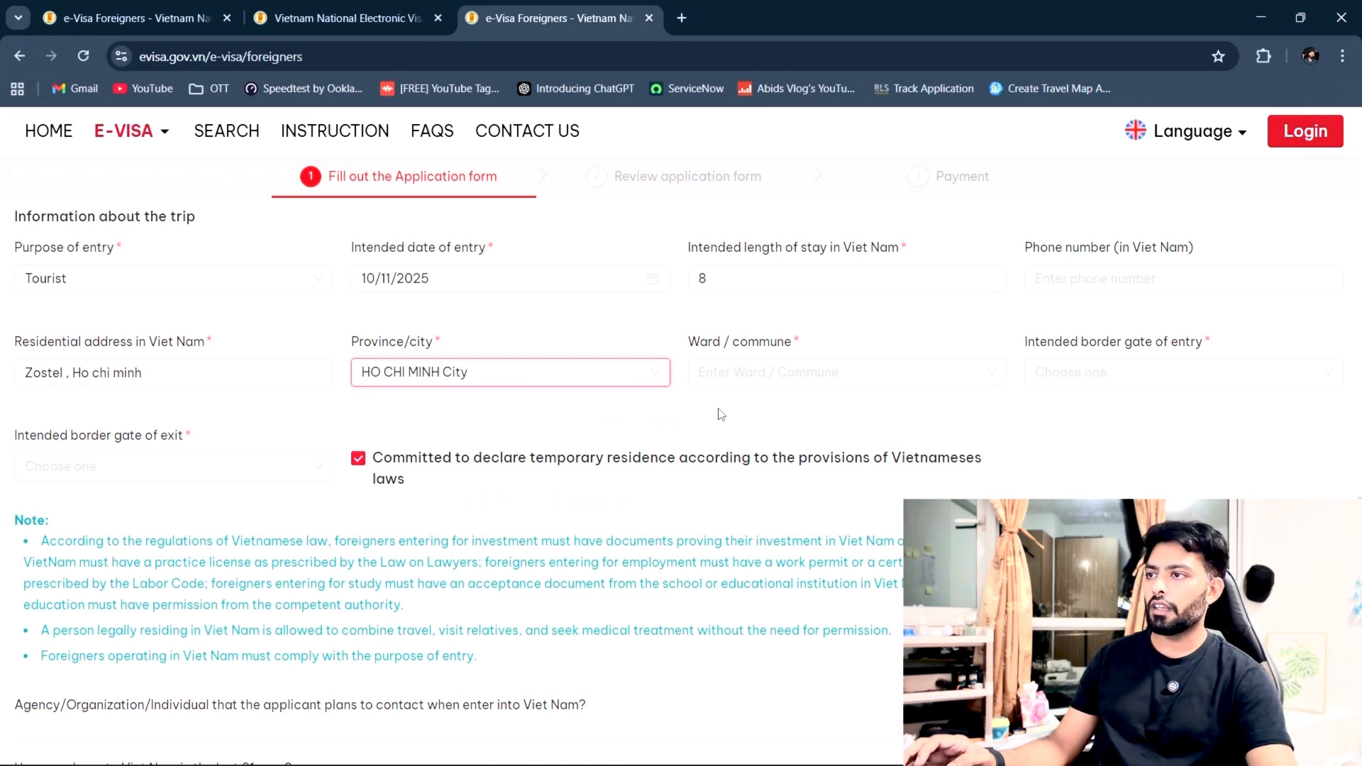
pyautogui.click(850, 372)
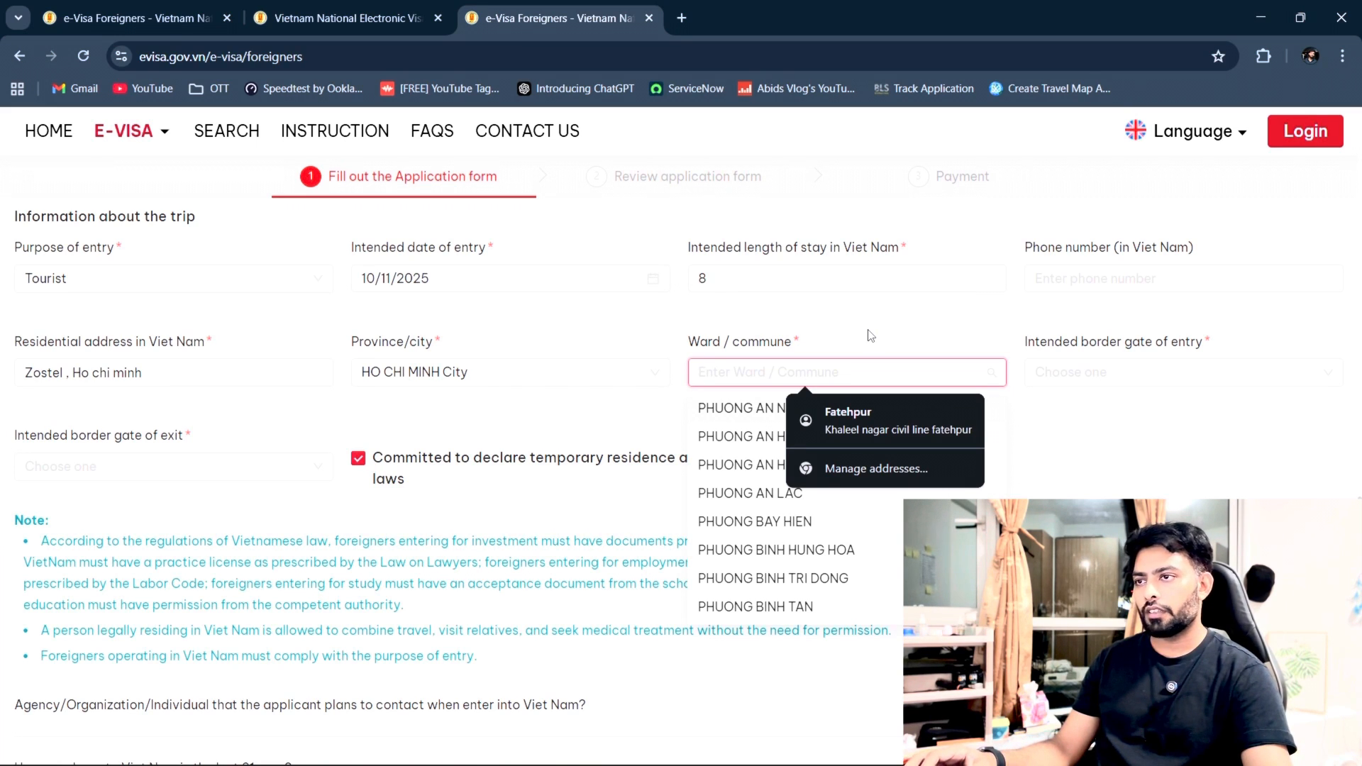
pyautogui.write('ho')
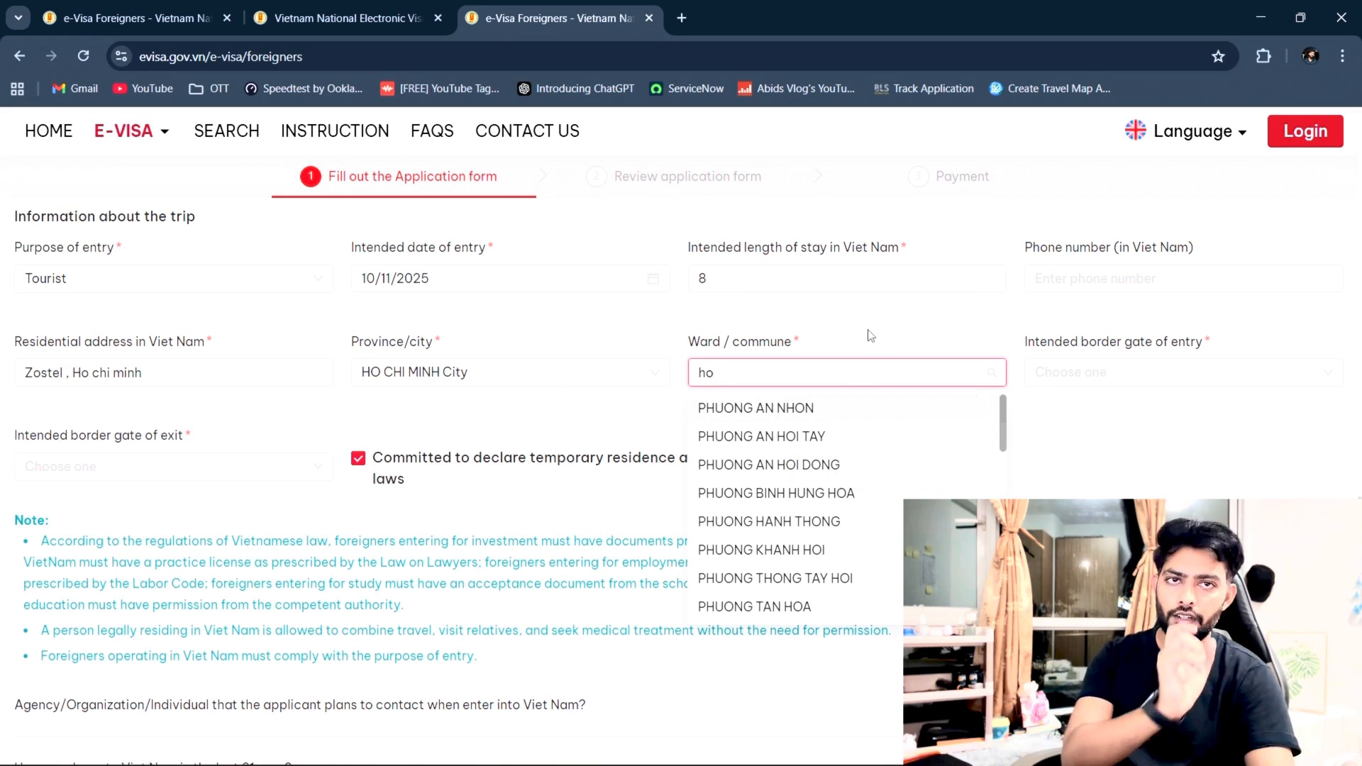
pyautogui.click(860, 417)
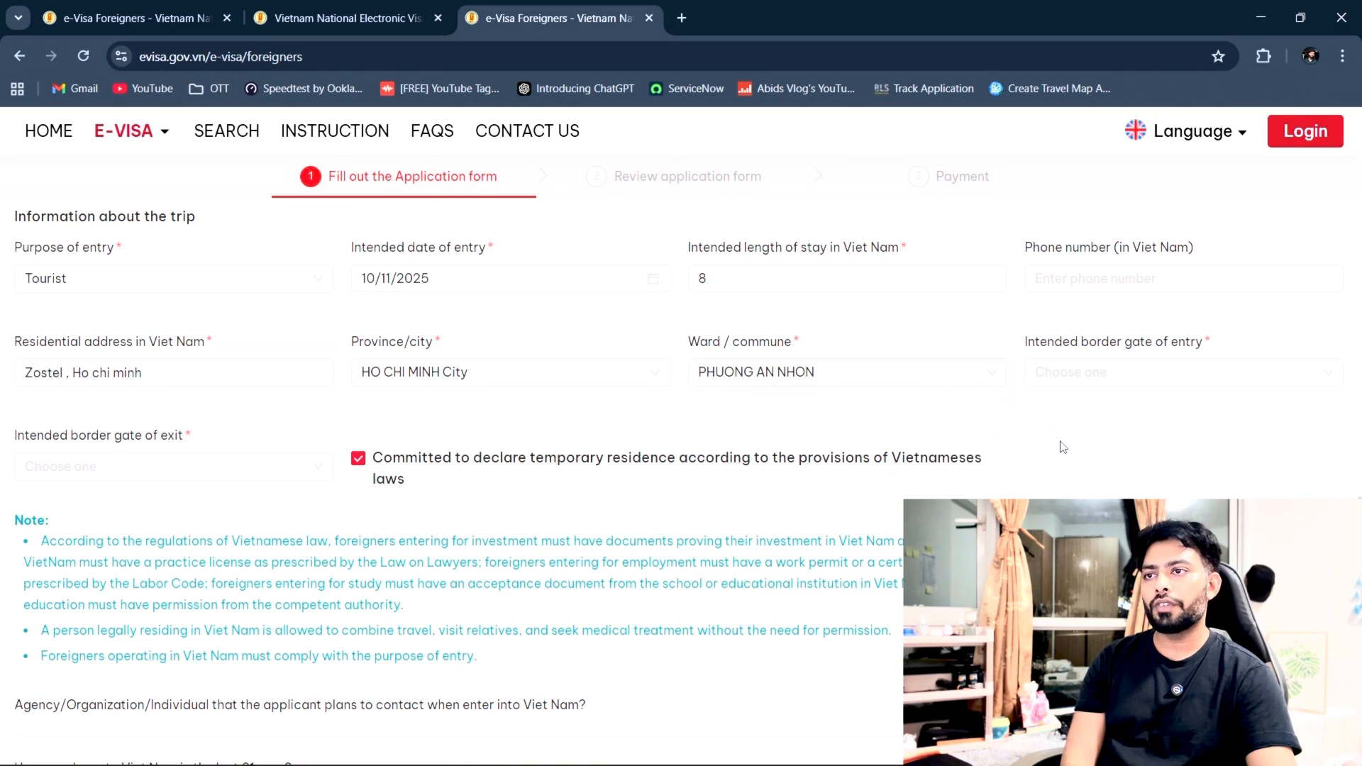
pyautogui.click(1137, 376)
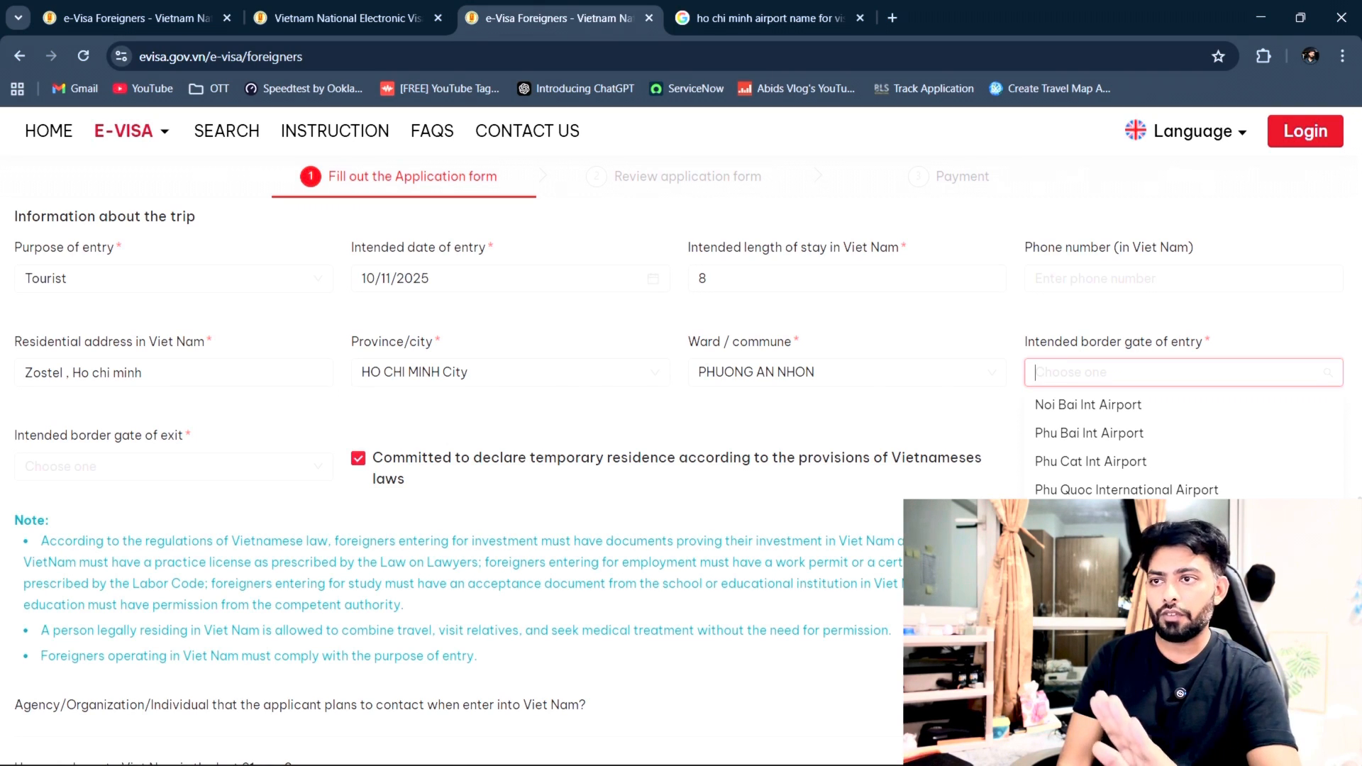
# Step: Pick Tan Son Nhat Int Airport (Ho Chi Minh City) for the entry gate, then for the exit gate
pyautogui.click(1163, 518)
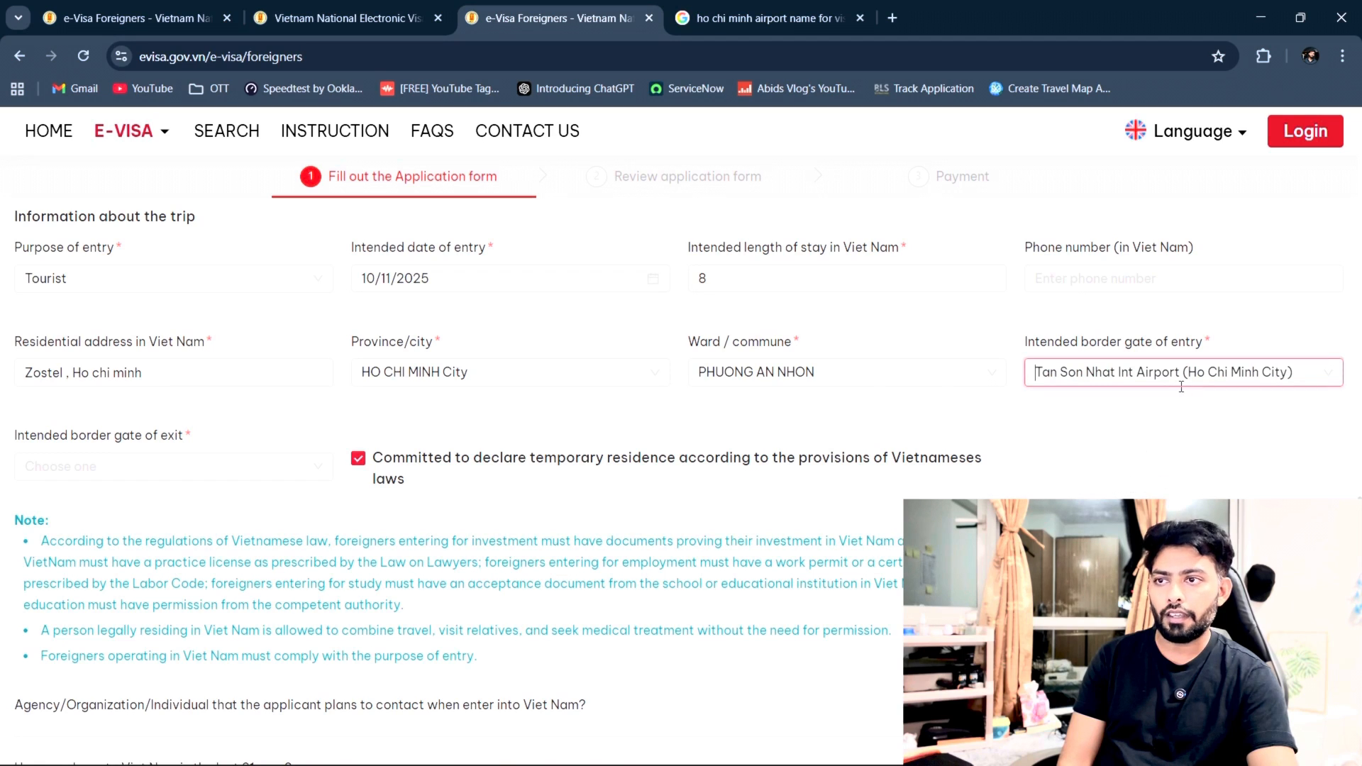
pyautogui.click(125, 468)
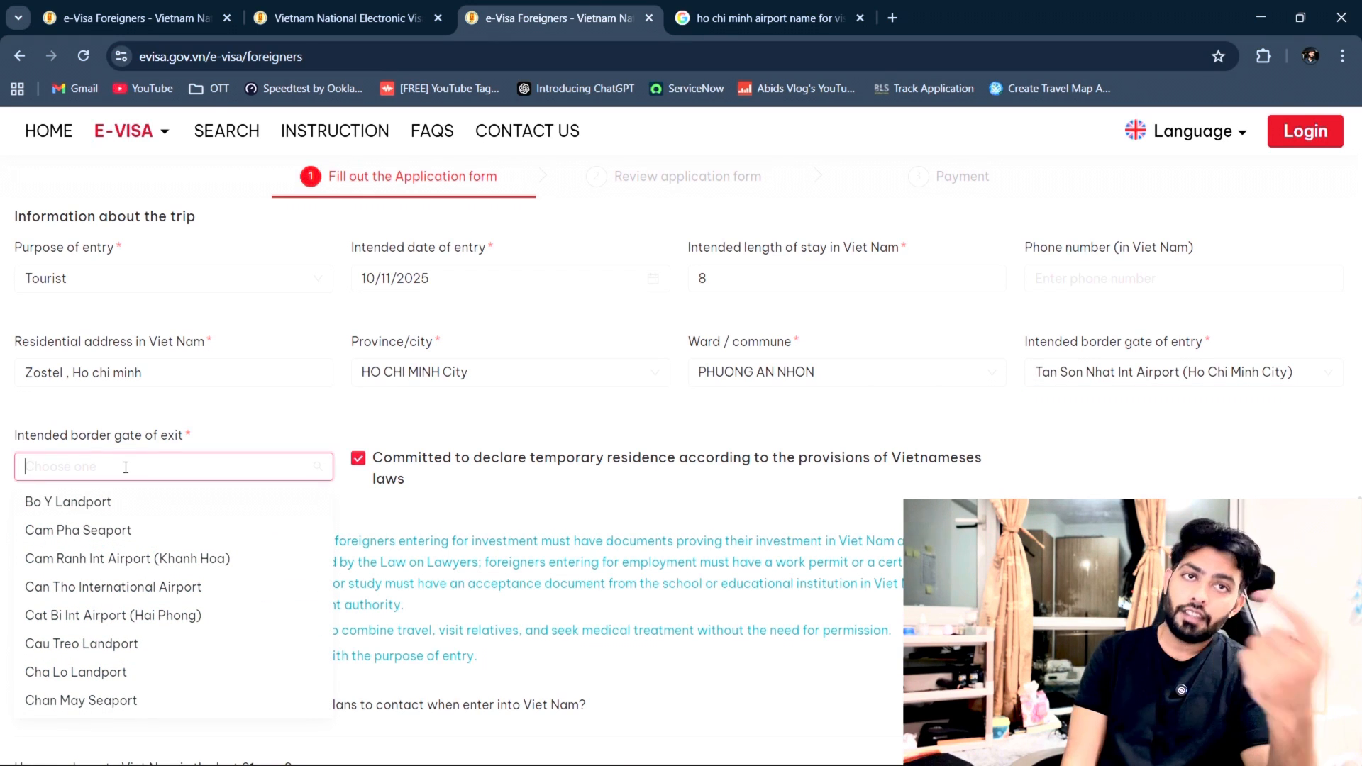
pyautogui.scroll(-2, 265, 659)
pyautogui.scroll(-8, 264, 657)
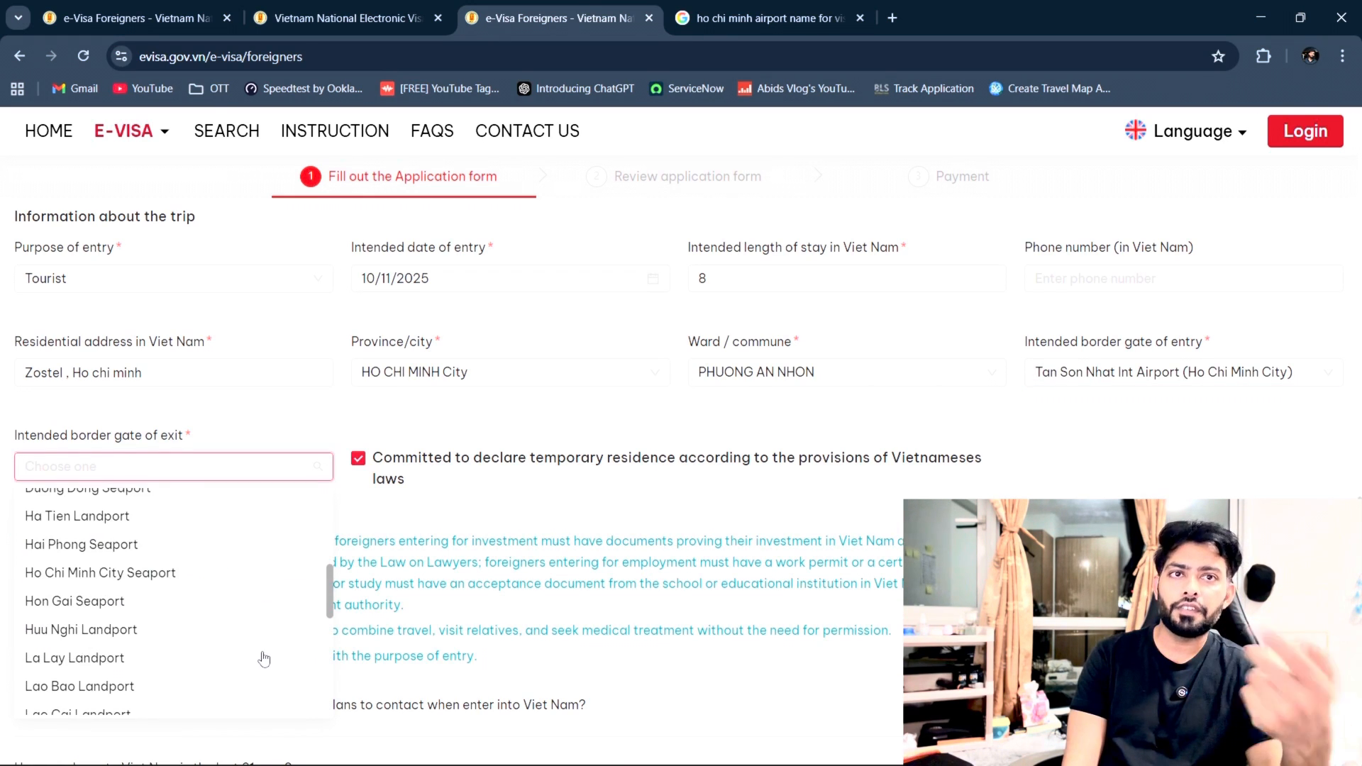
pyautogui.scroll(-1, 245, 621)
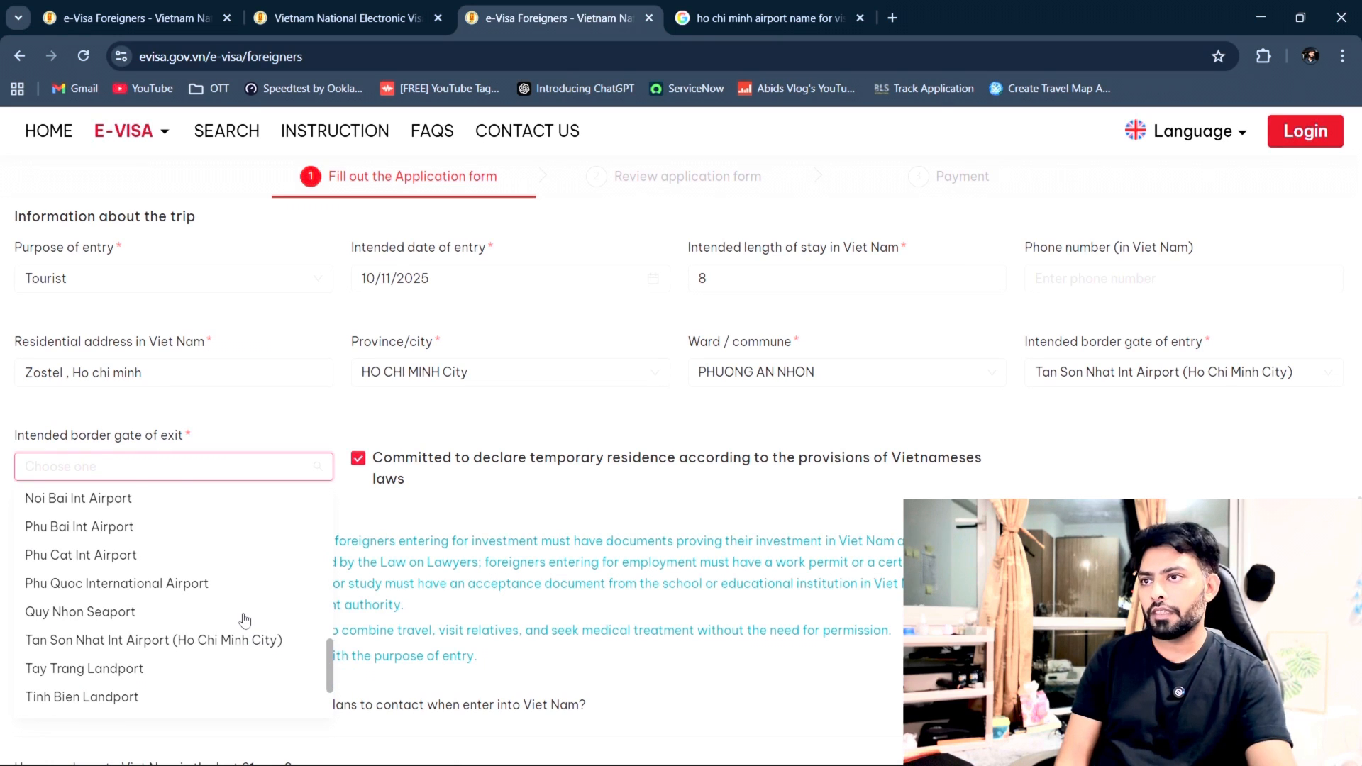
pyautogui.click(202, 641)
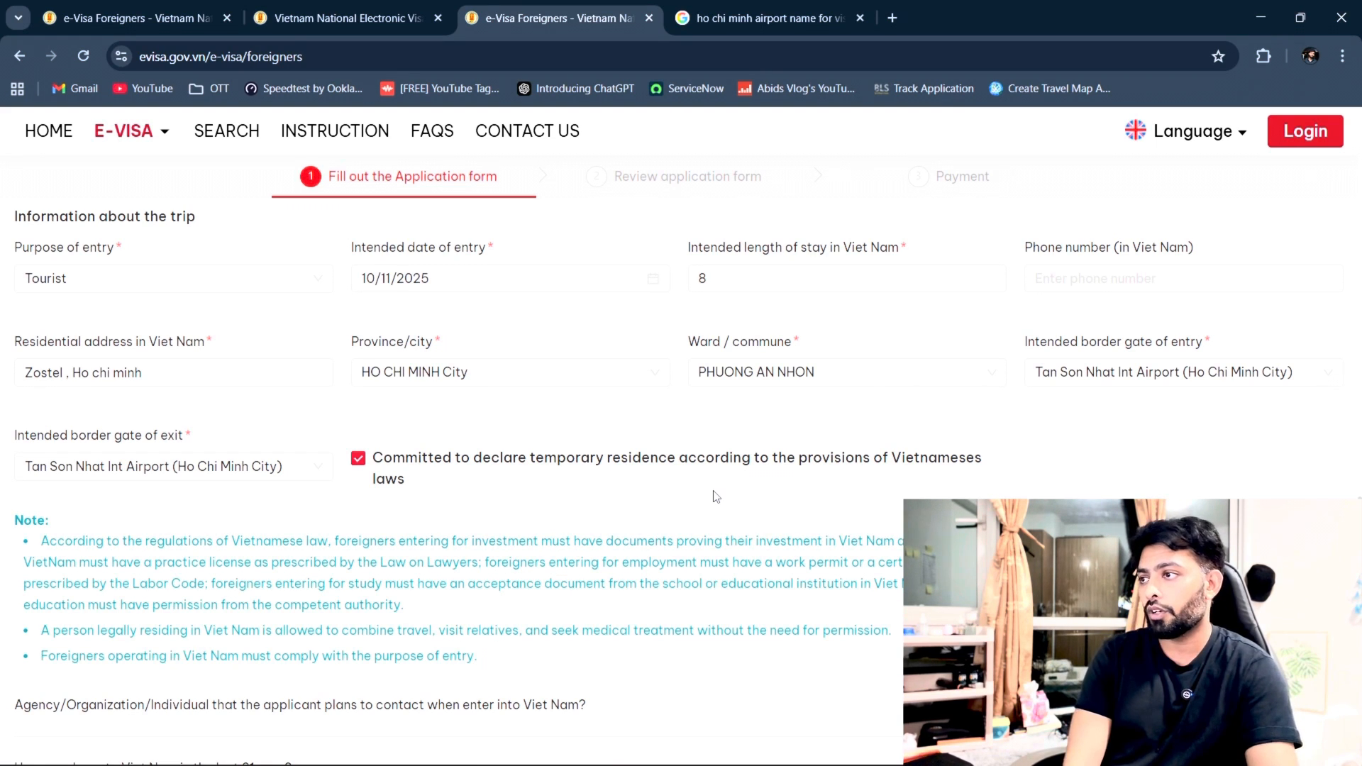
pyautogui.scroll(-4, 716, 497)
# Step: Tick the 'I hereby declare' accuracy checkbox at the form's bottom and continue to the review step
pyautogui.scroll(3, 715, 493)
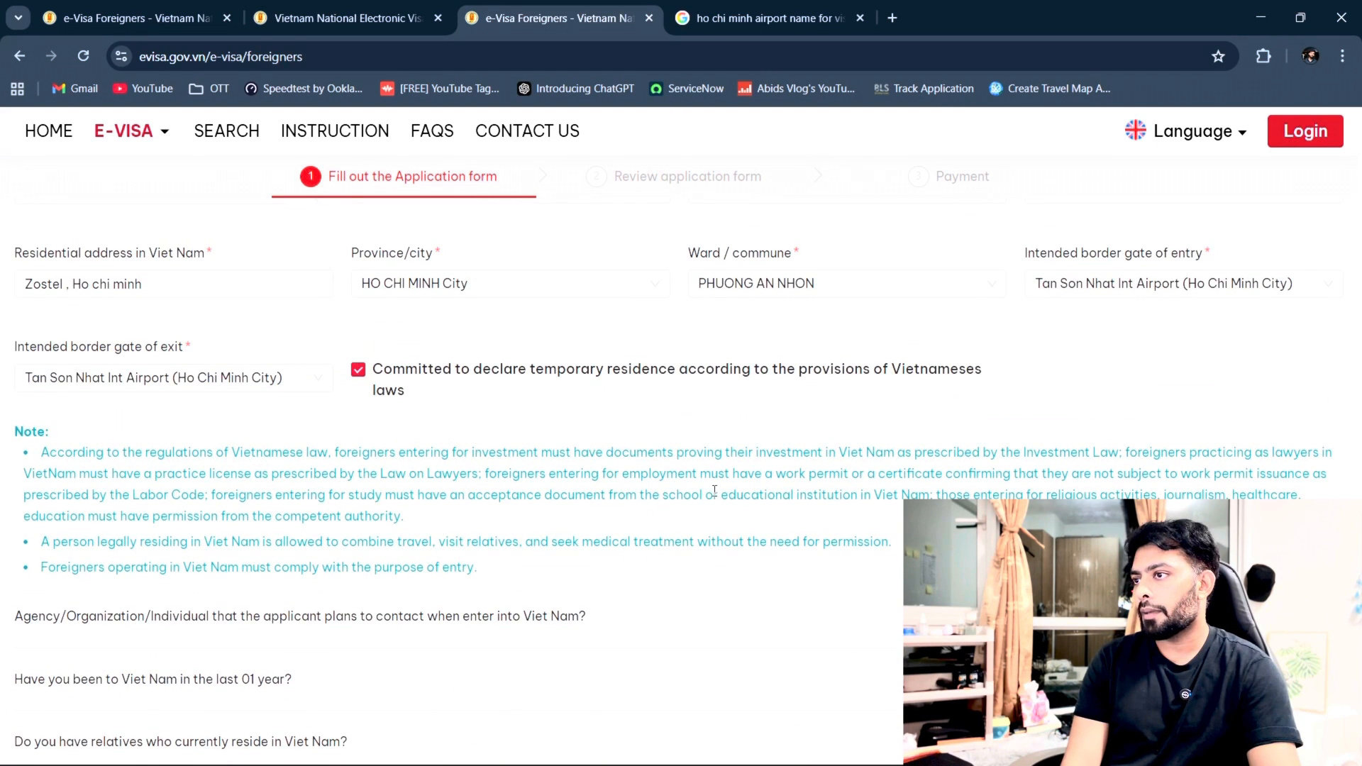
pyautogui.scroll(-3, 715, 490)
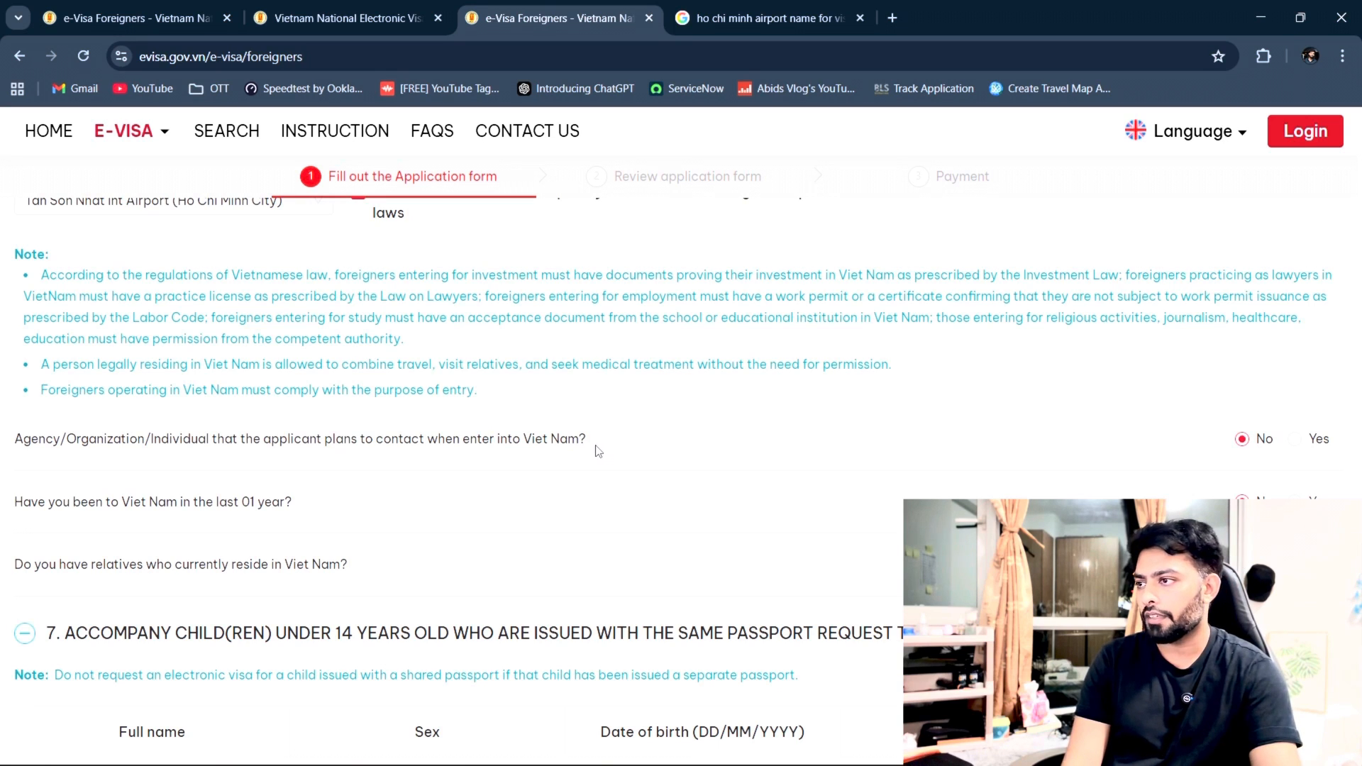
pyautogui.scroll(-3, 669, 581)
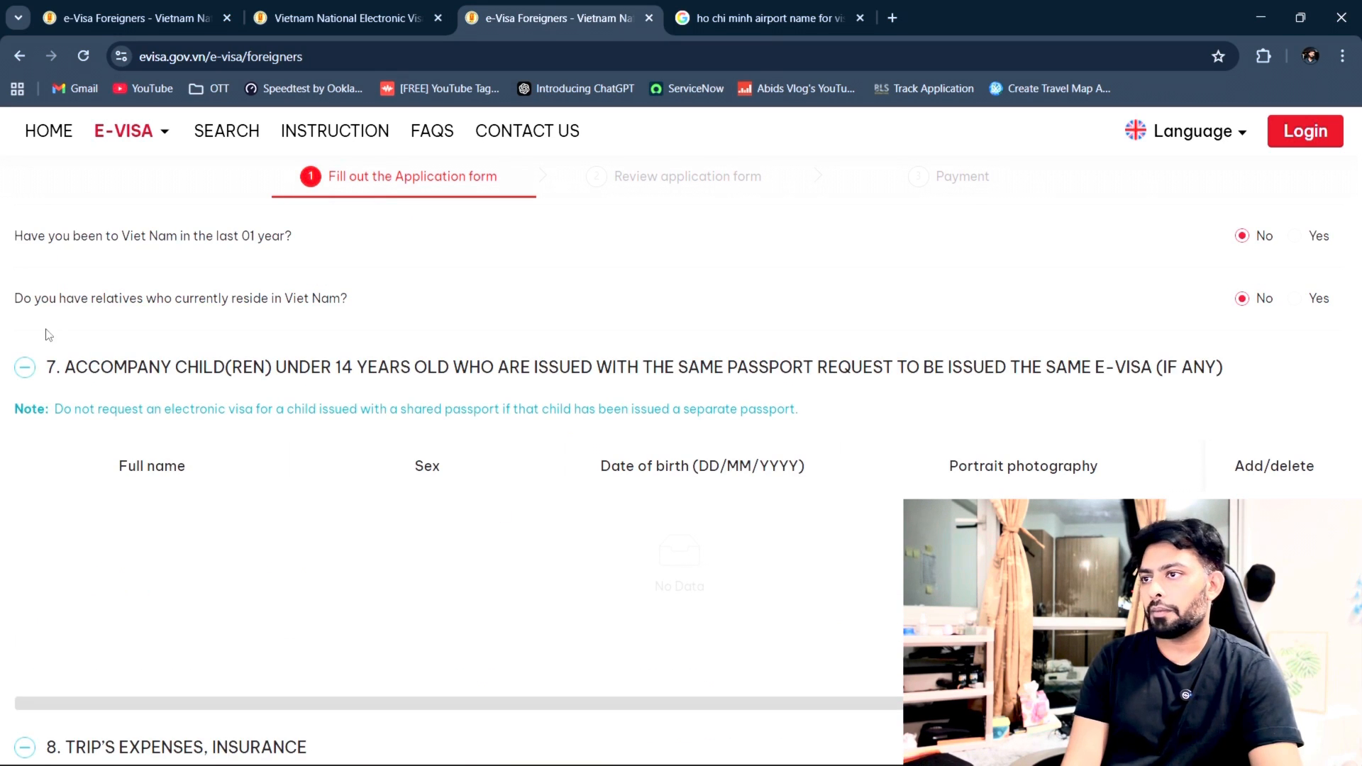
pyautogui.scroll(-2, 603, 617)
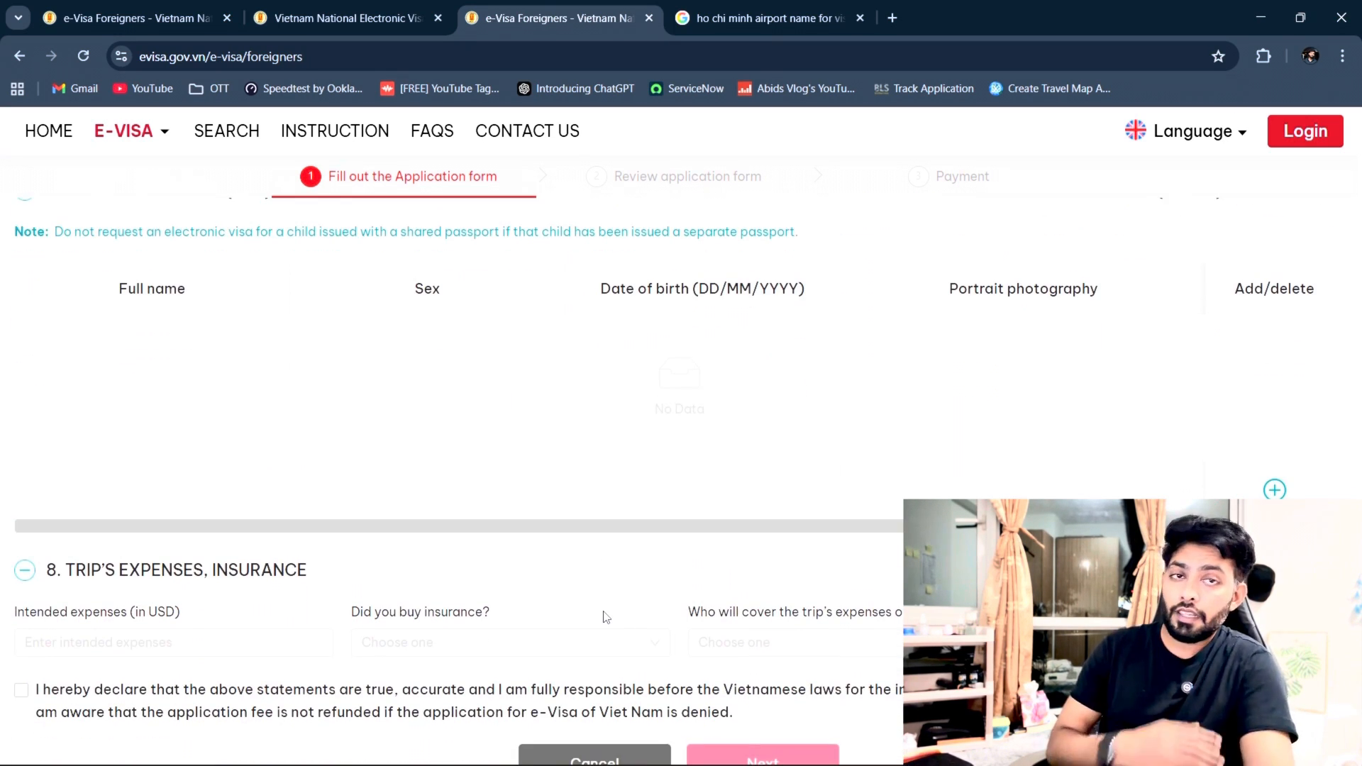
pyautogui.scroll(-1, 604, 616)
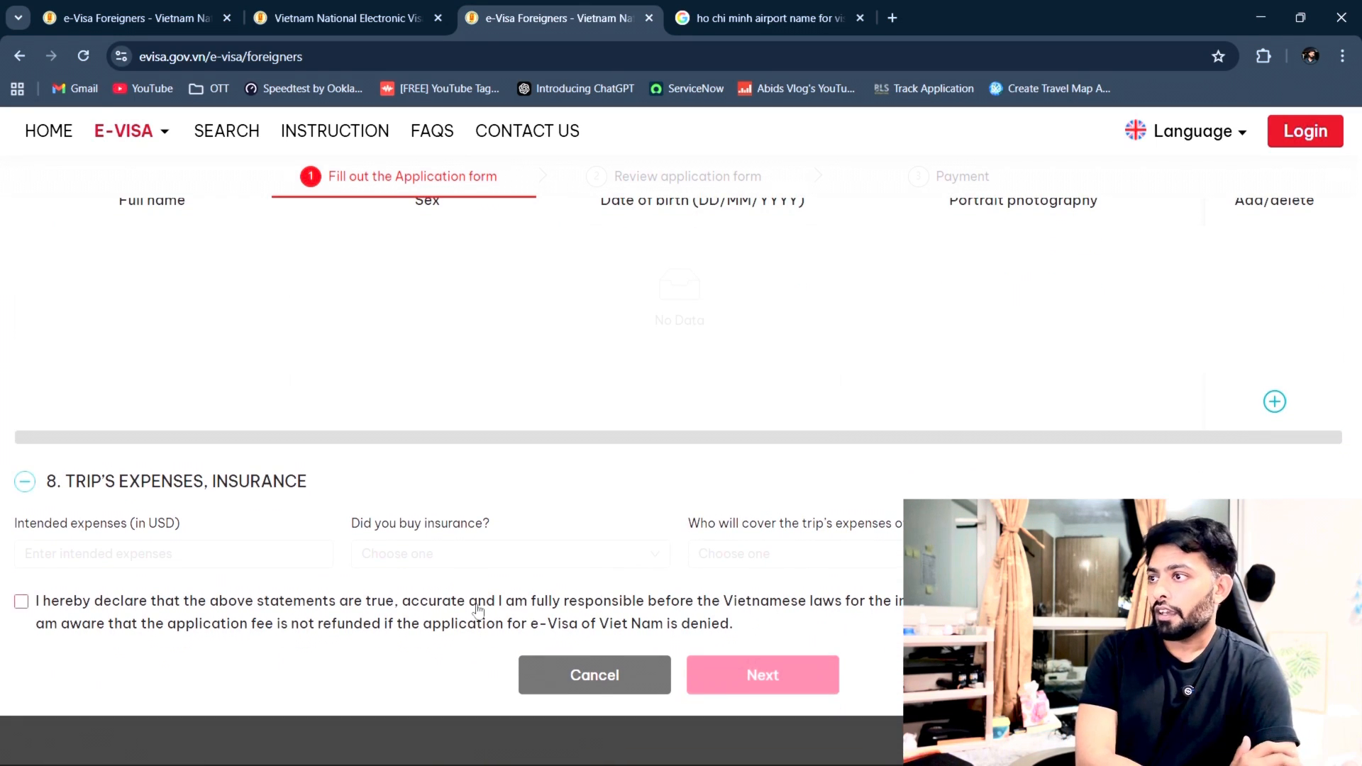
pyautogui.scroll(-2, 724, 551)
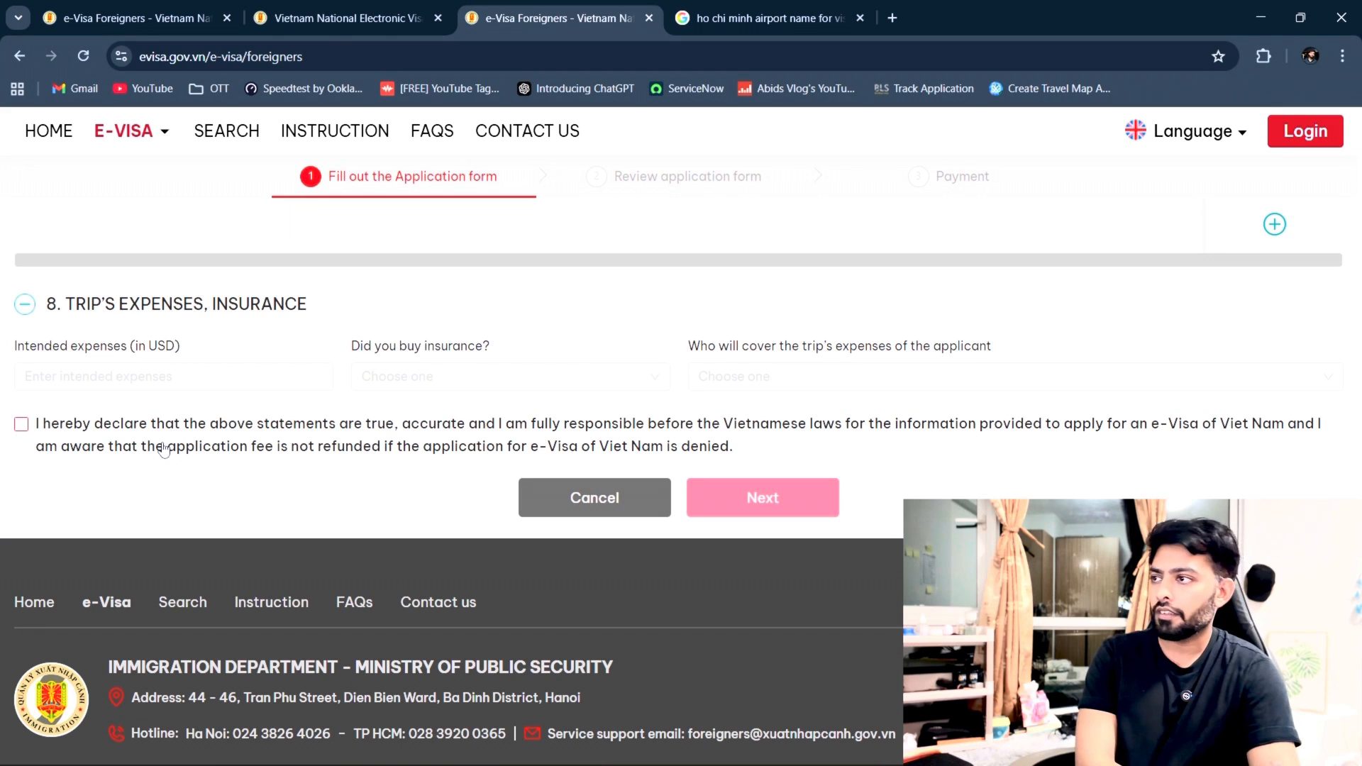
pyautogui.click(22, 424)
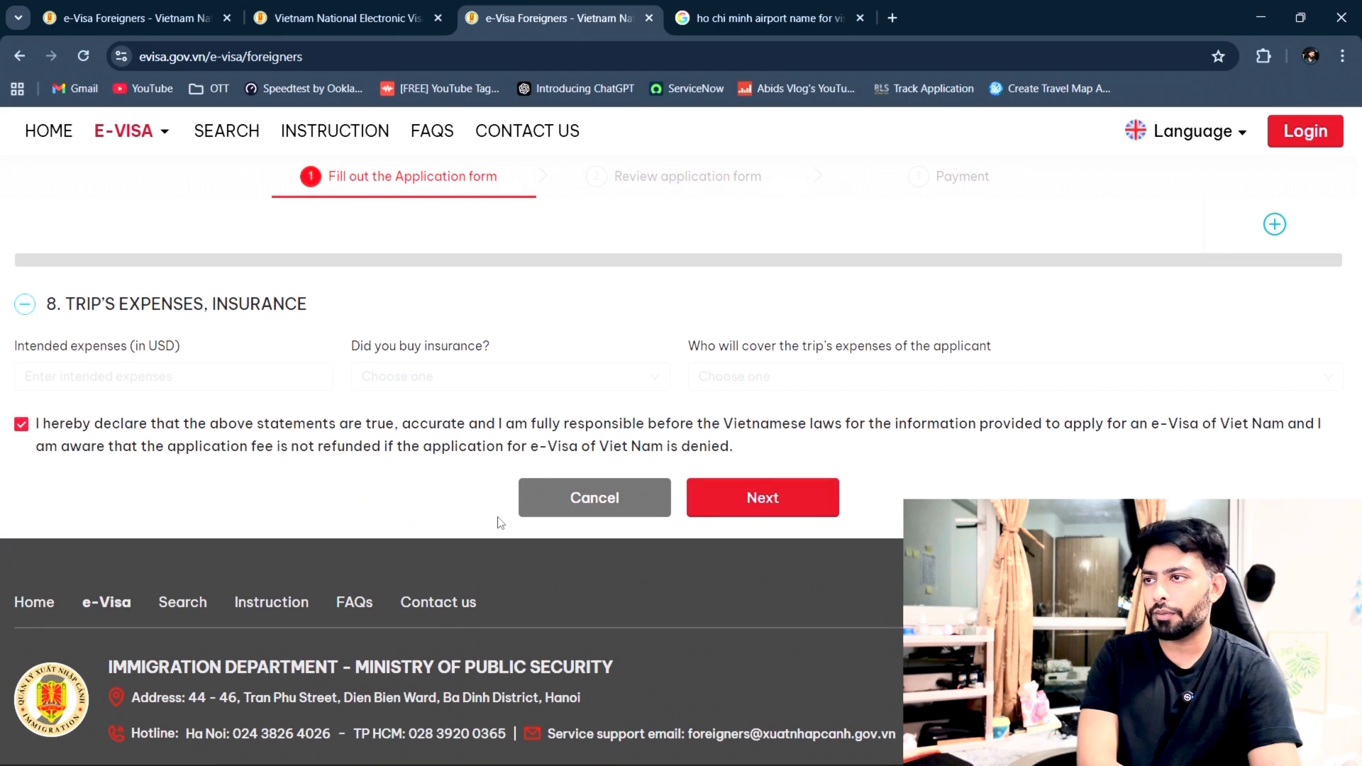
pyautogui.scroll(8, 498, 523)
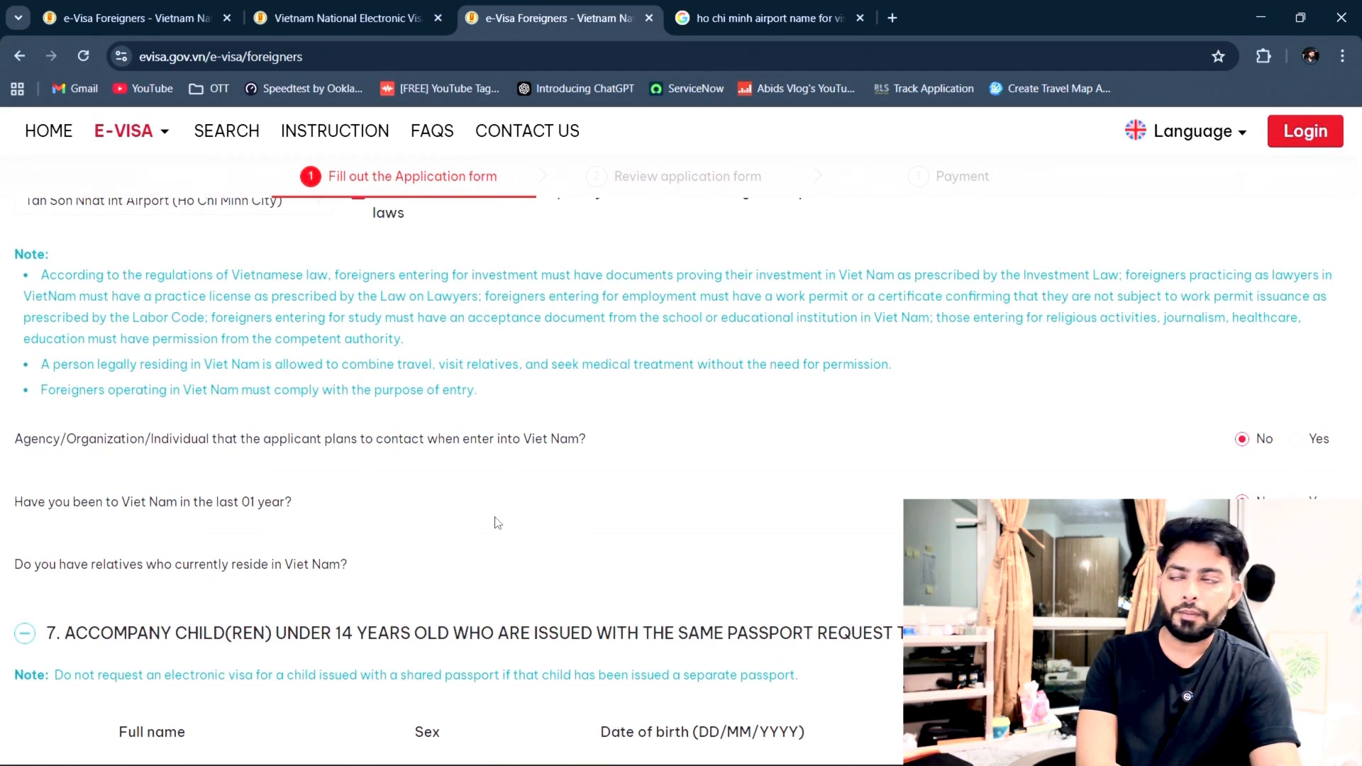
pyautogui.scroll(-8, 498, 523)
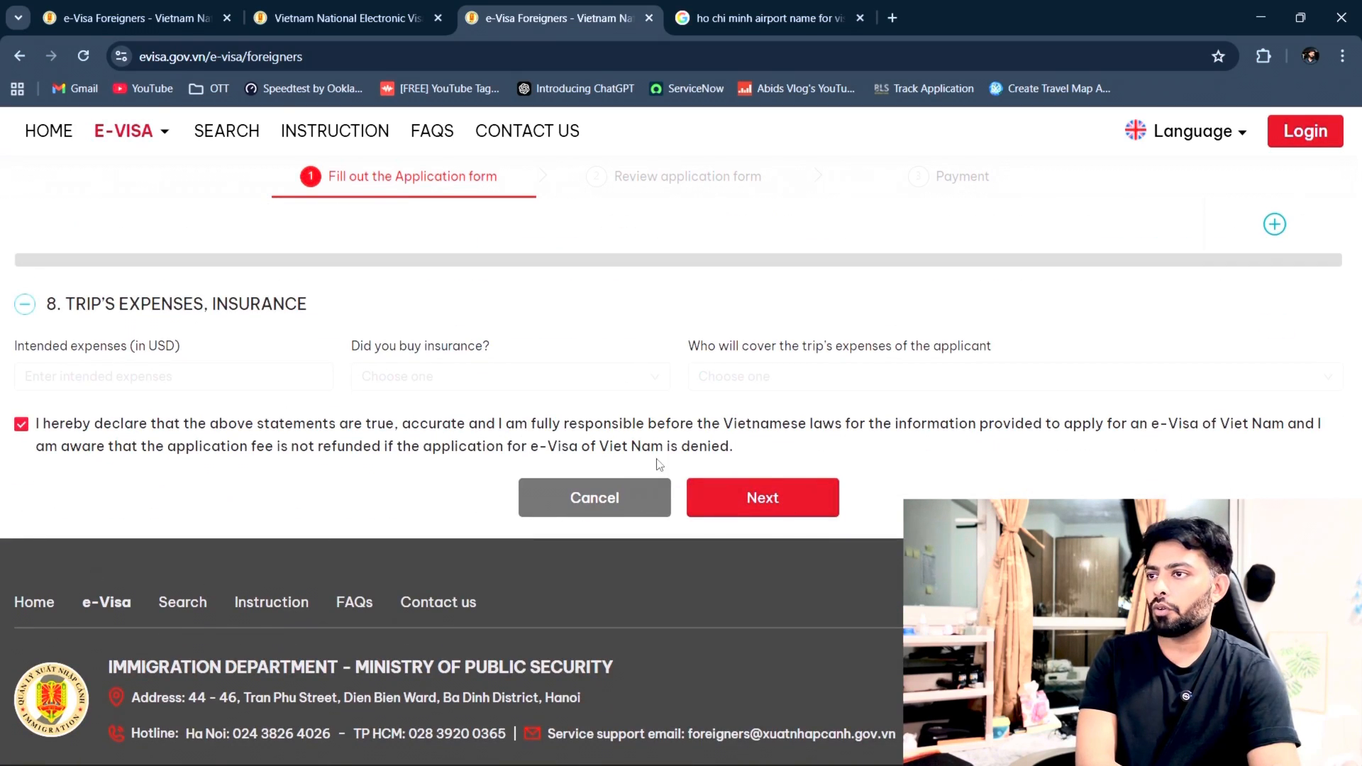
pyautogui.click(727, 501)
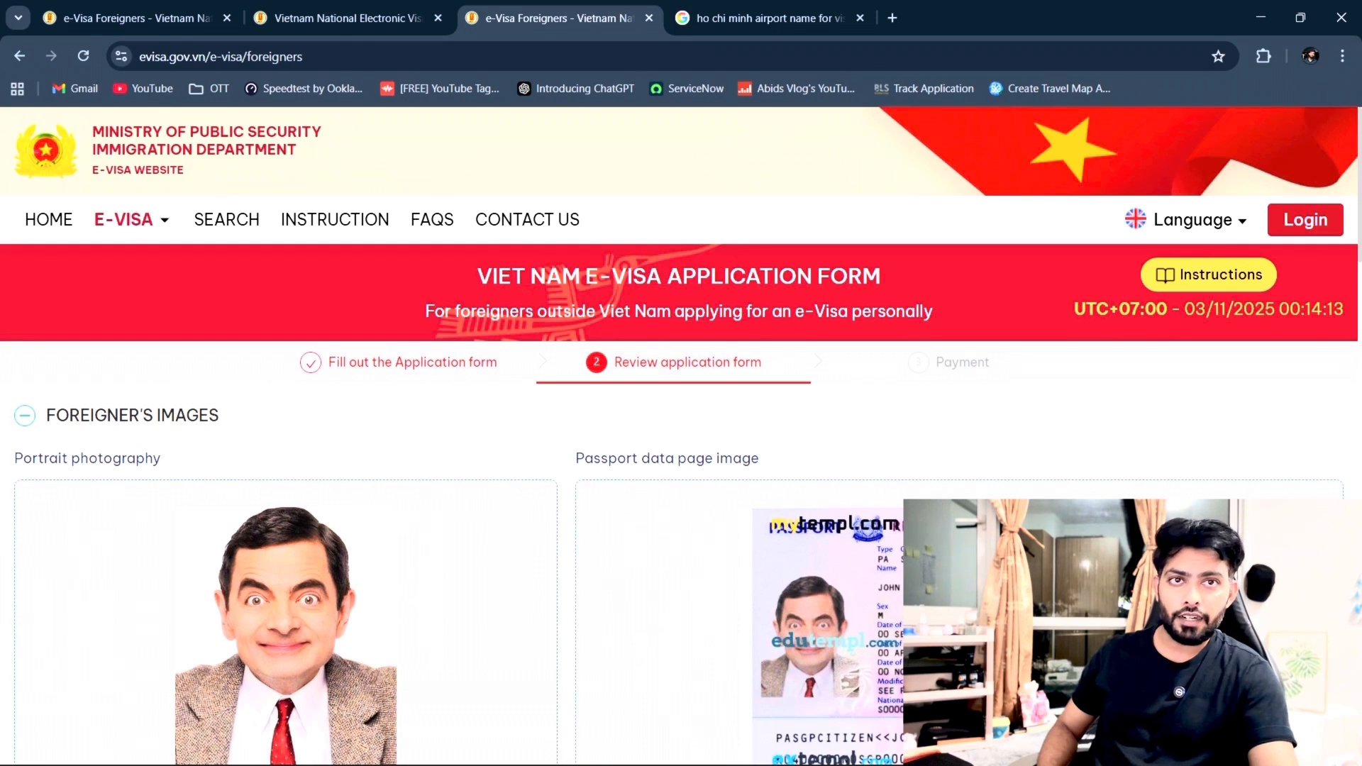
# Step: Scroll through the review page down to the security code field and the Back/Next buttons
pyautogui.scroll(-3, 680, 437)
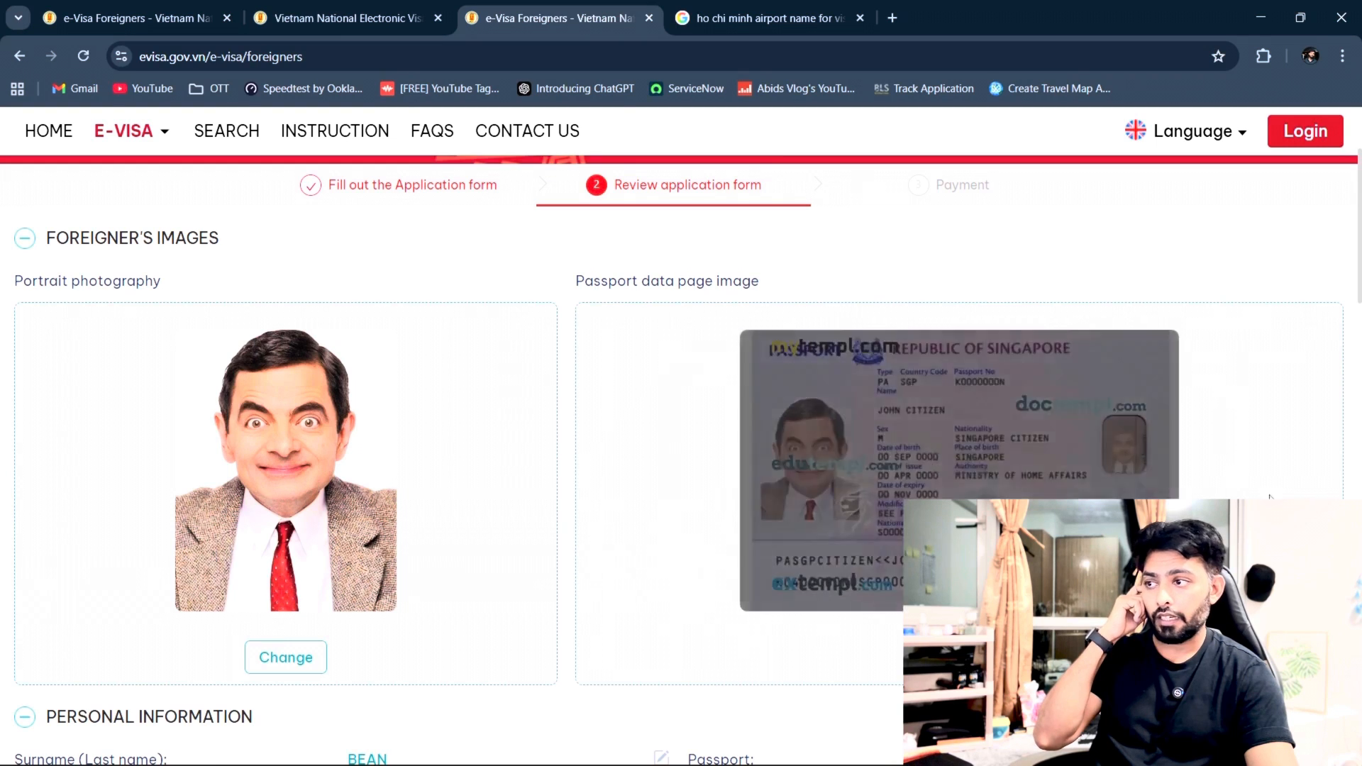
pyautogui.scroll(-4, 773, 618)
pyautogui.scroll(-1, 724, 400)
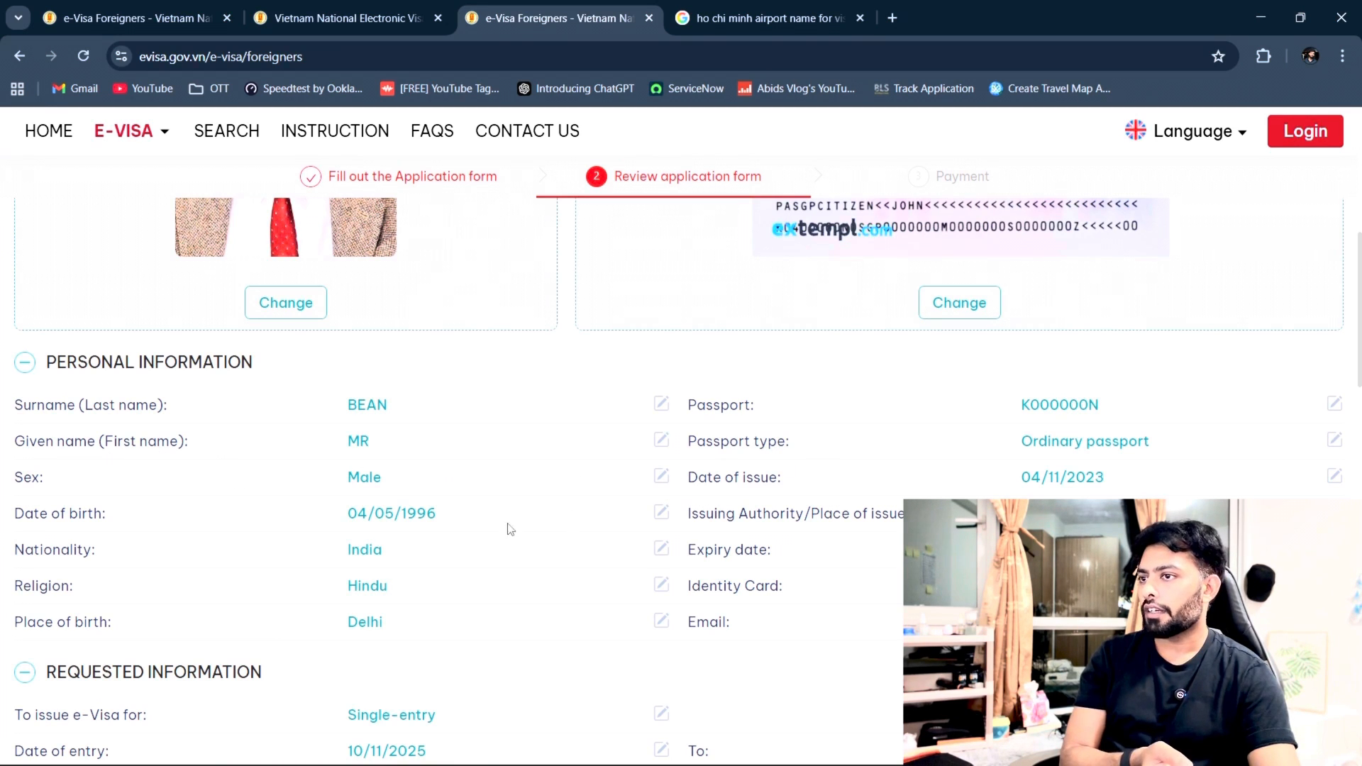
pyautogui.scroll(-5, 809, 549)
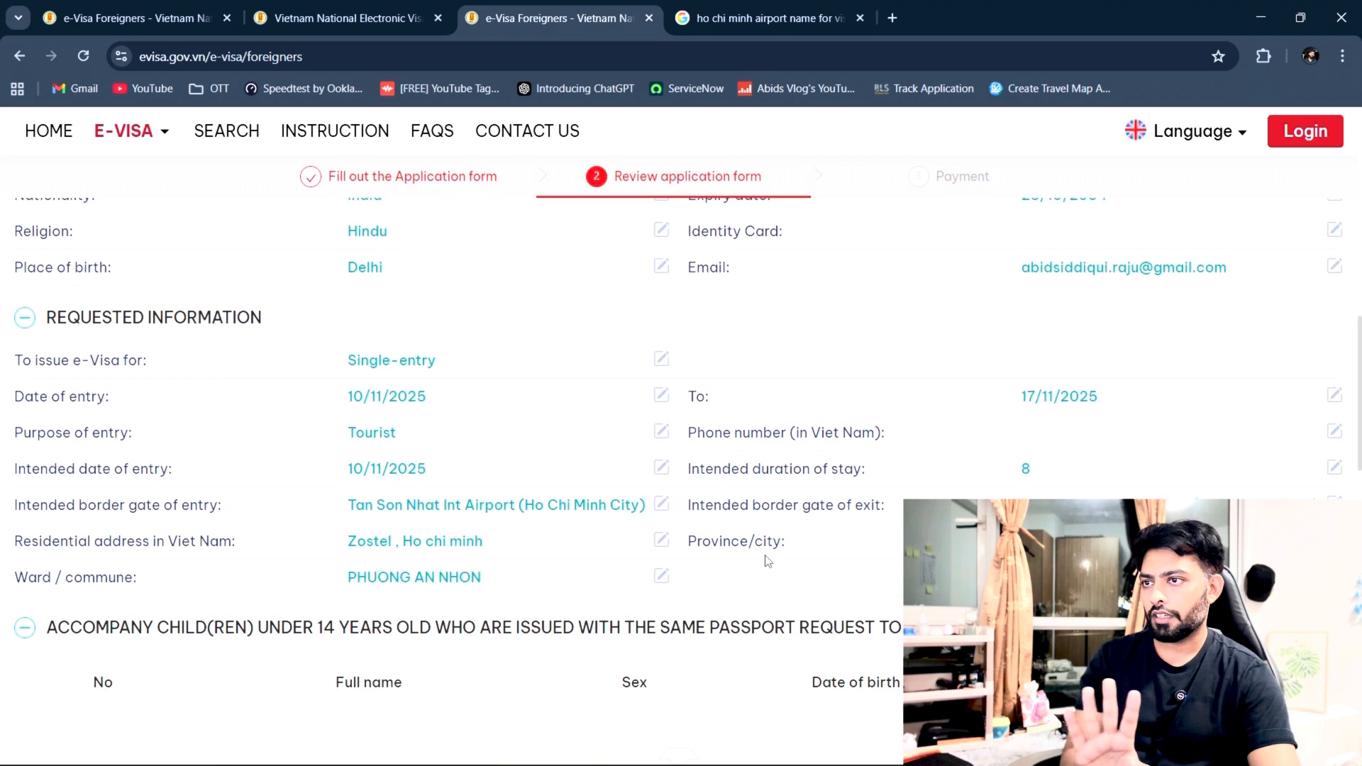
pyautogui.scroll(-4, 767, 562)
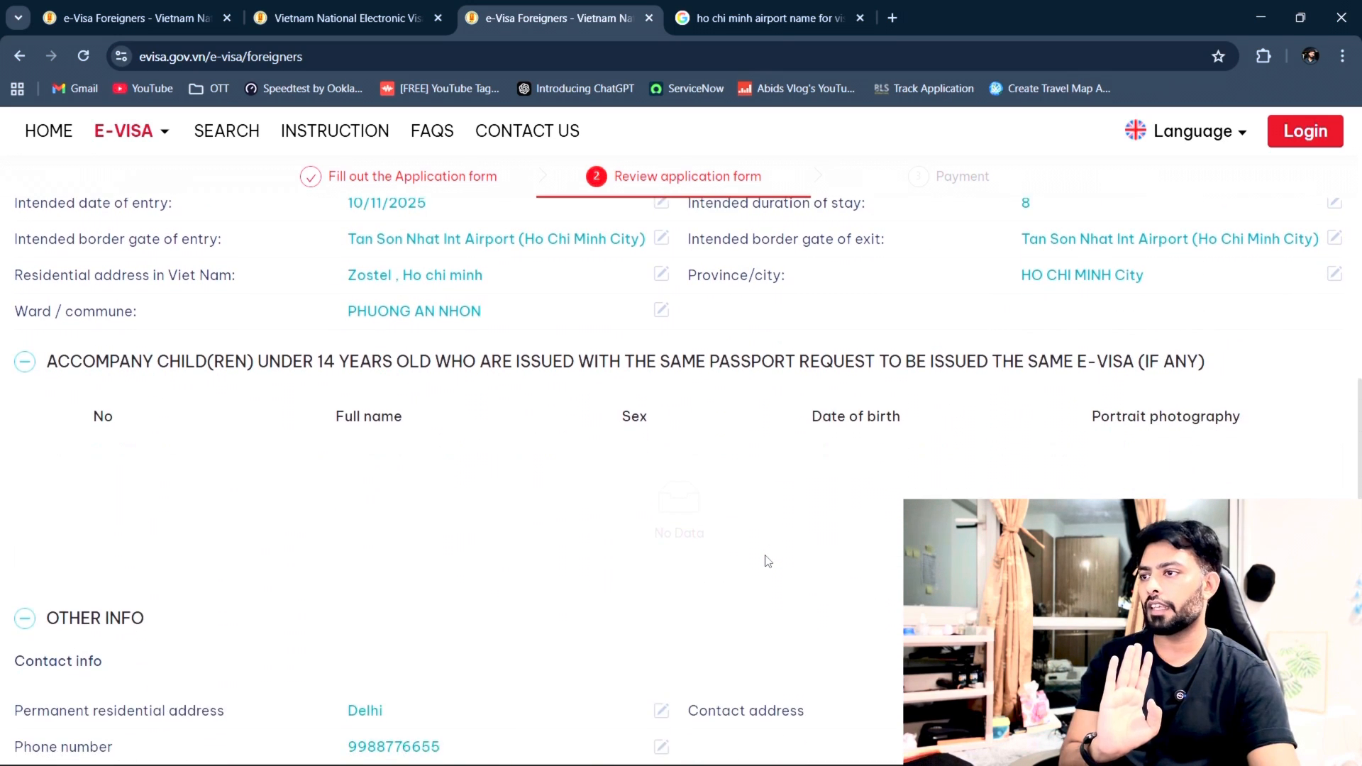
pyautogui.scroll(-5, 767, 561)
pyautogui.scroll(-8, 767, 561)
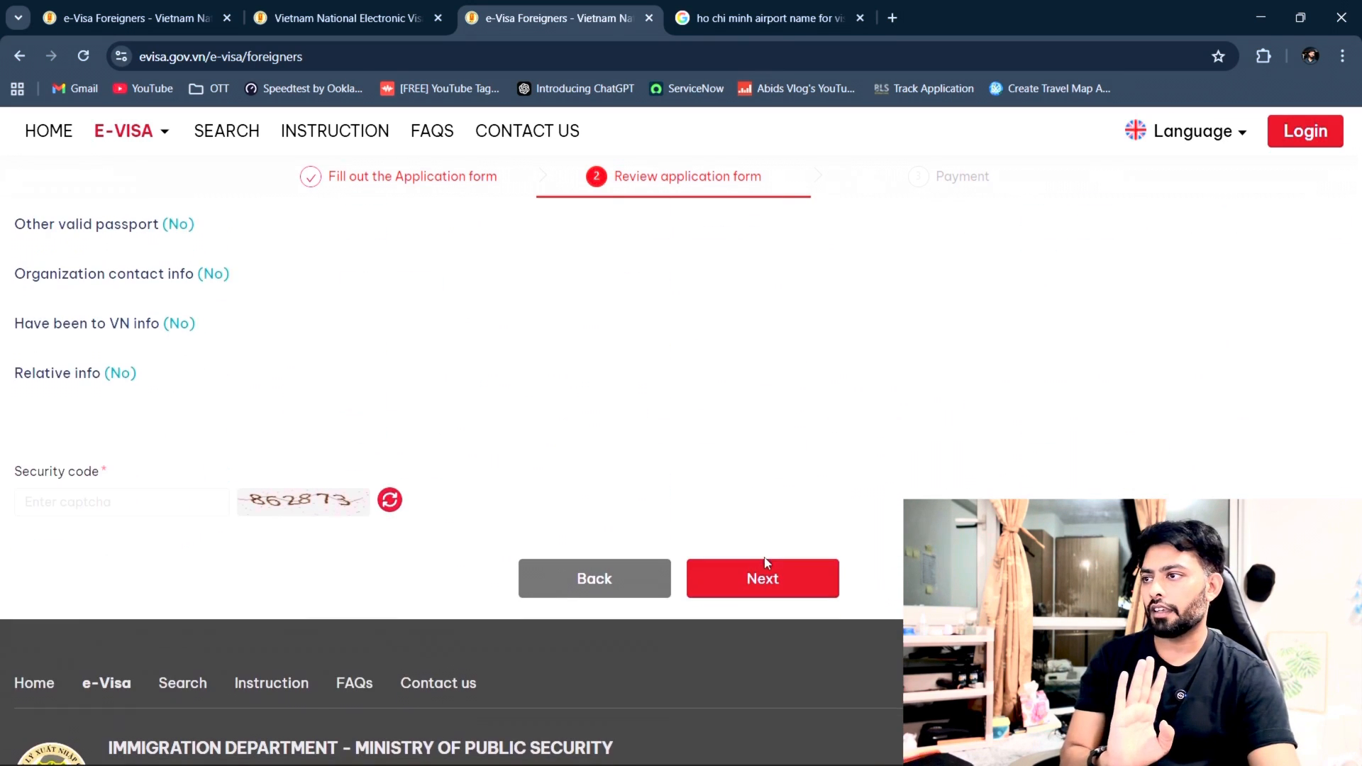
# Step: Enter the displayed captcha security code and submit the reviewed application
pyautogui.click(114, 490)
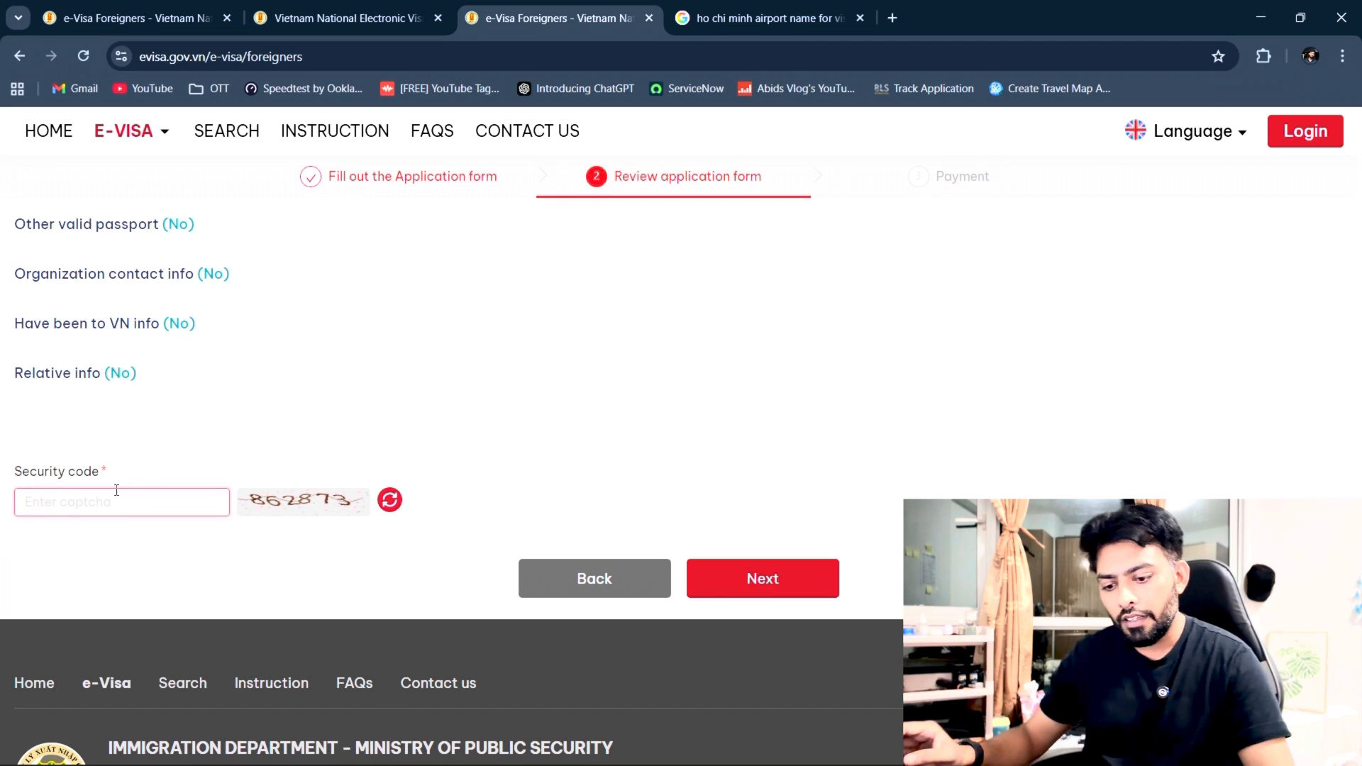
pyautogui.write('8')
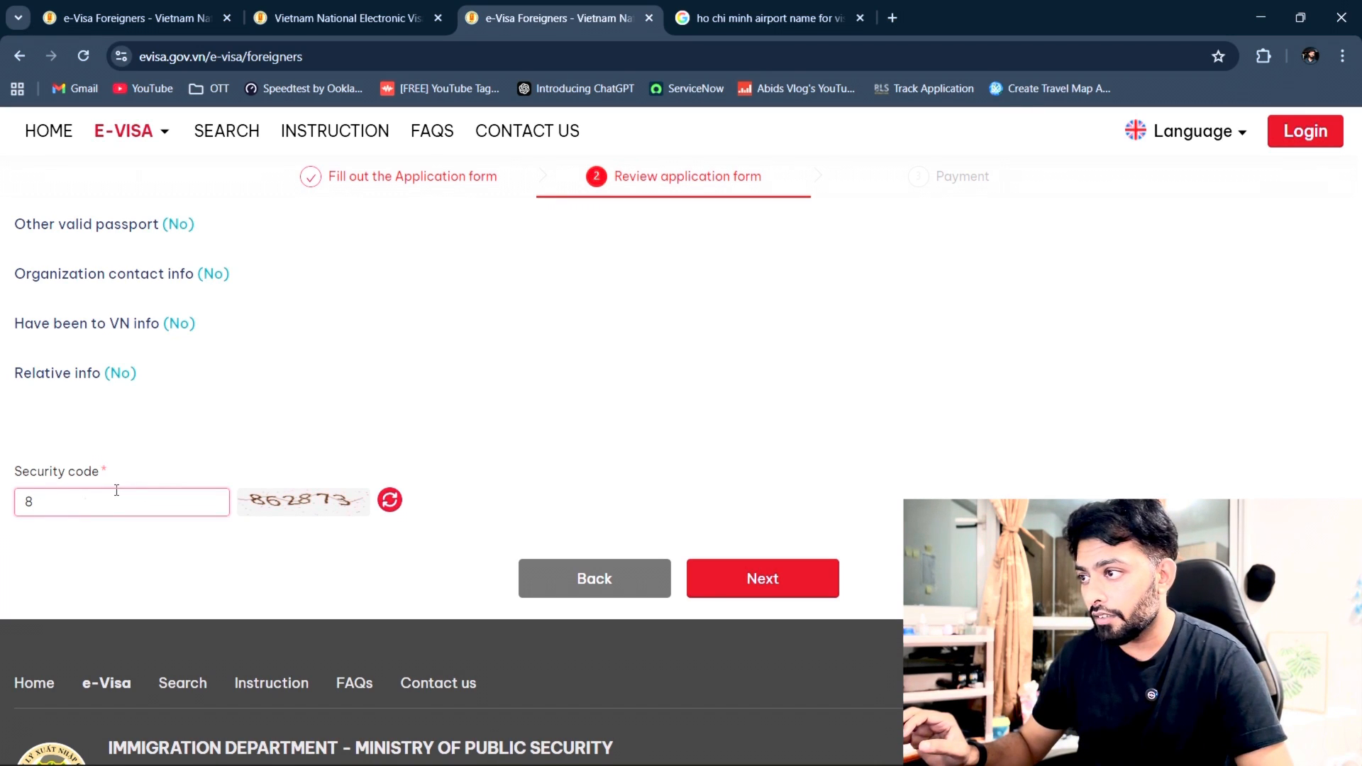
pyautogui.write('62')
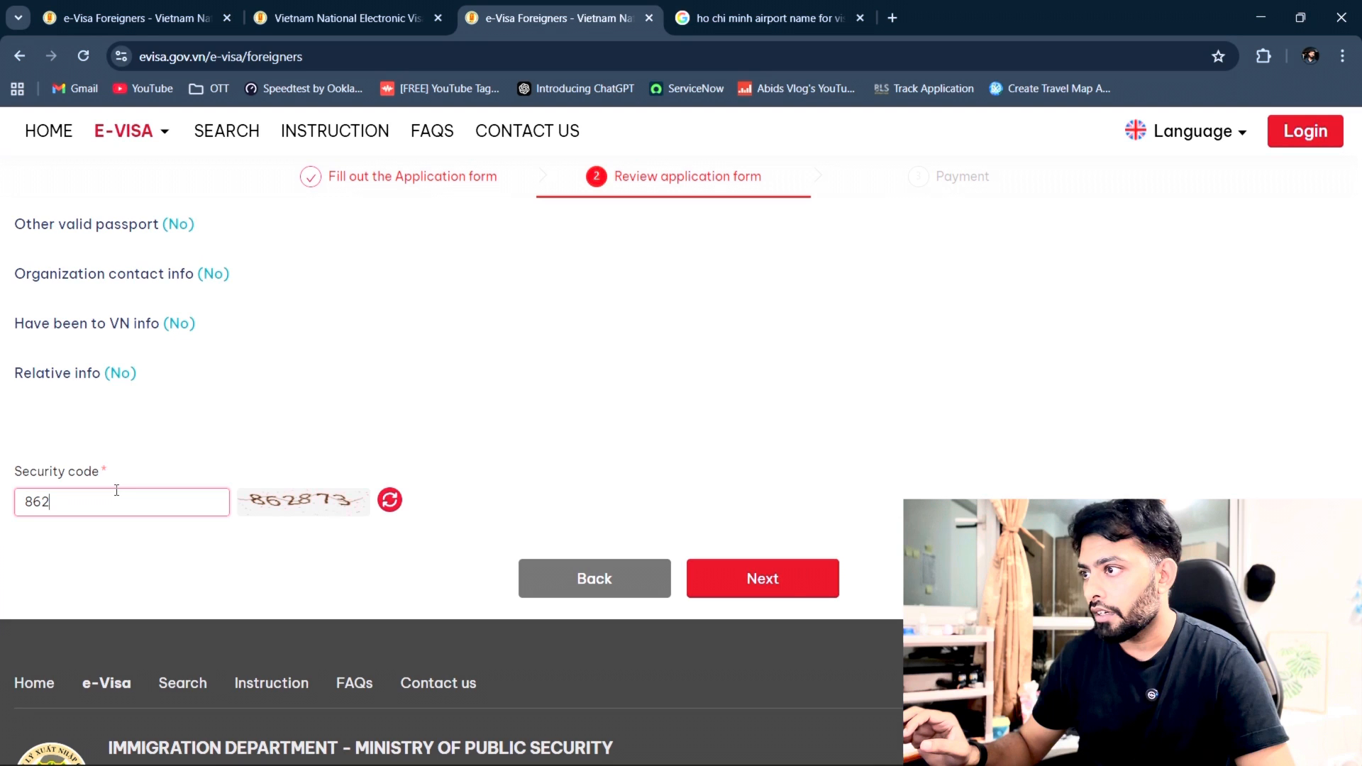
pyautogui.write('8')
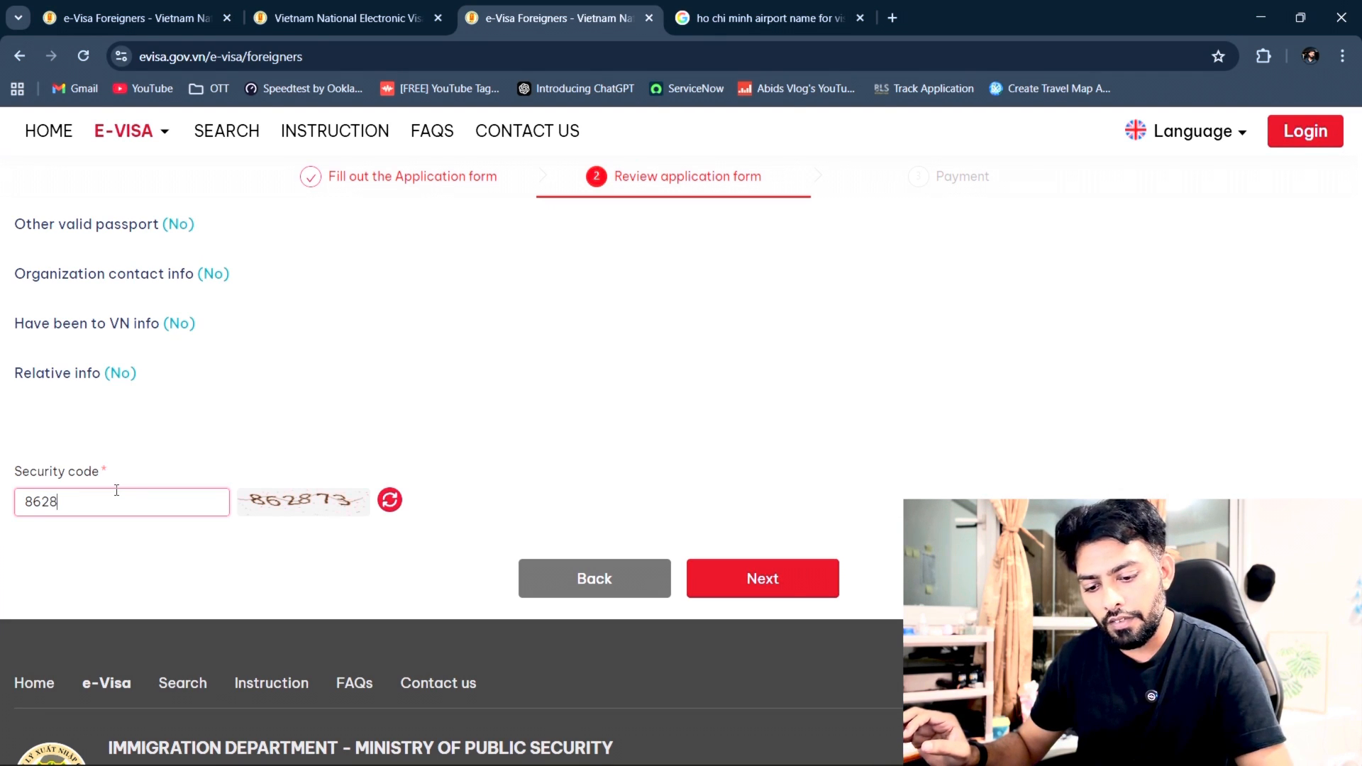
pyautogui.write('73')
pyautogui.click(816, 586)
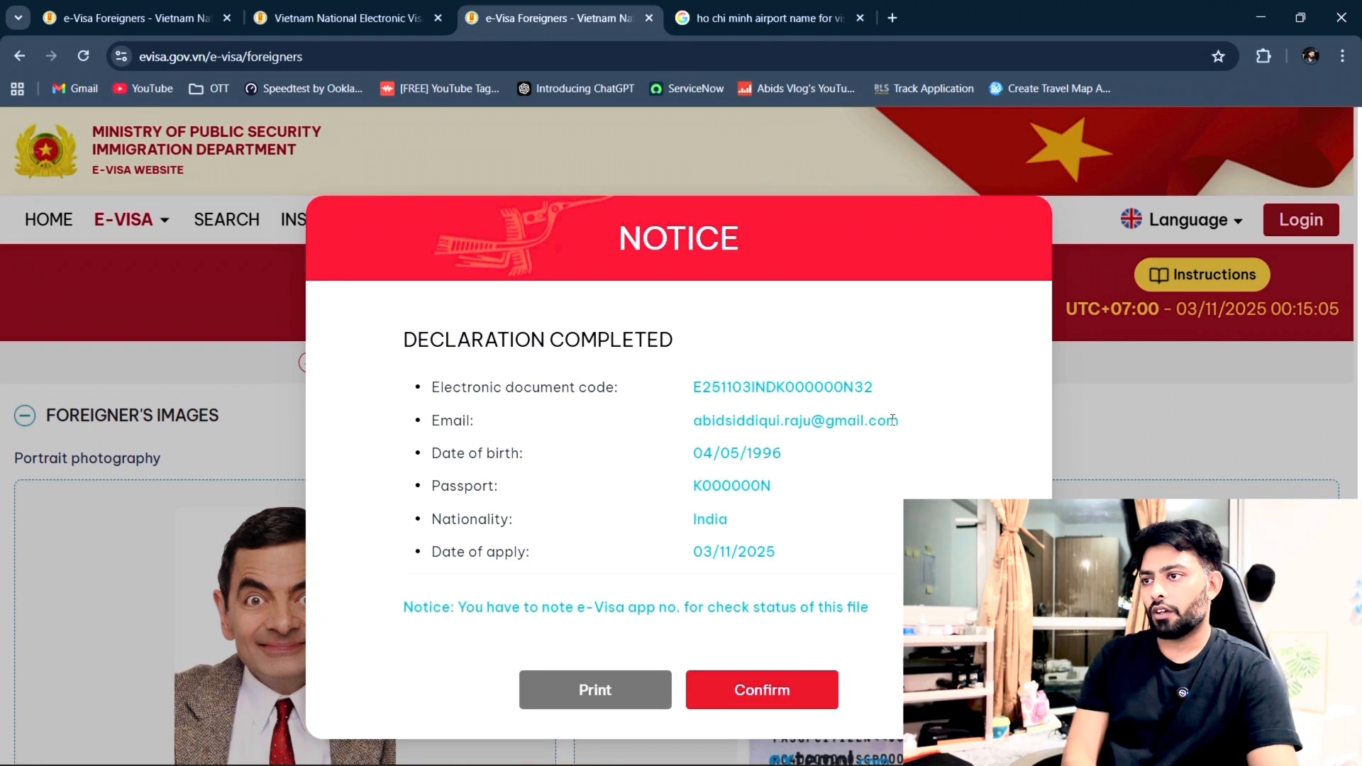
# Step: Confirm the Declaration Completed notice and select the e-Visa application number to copy it
pyautogui.click(763, 690)
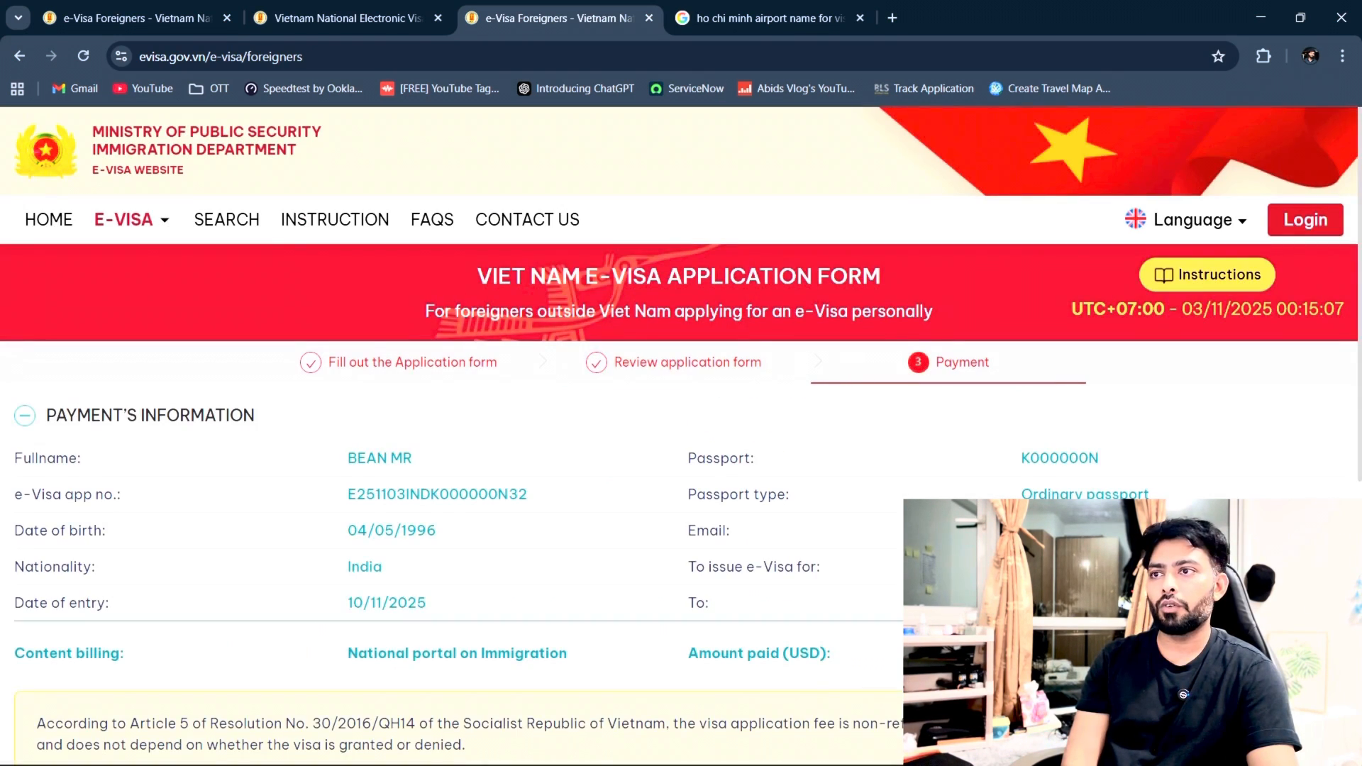
pyautogui.scroll(-1, 819, 554)
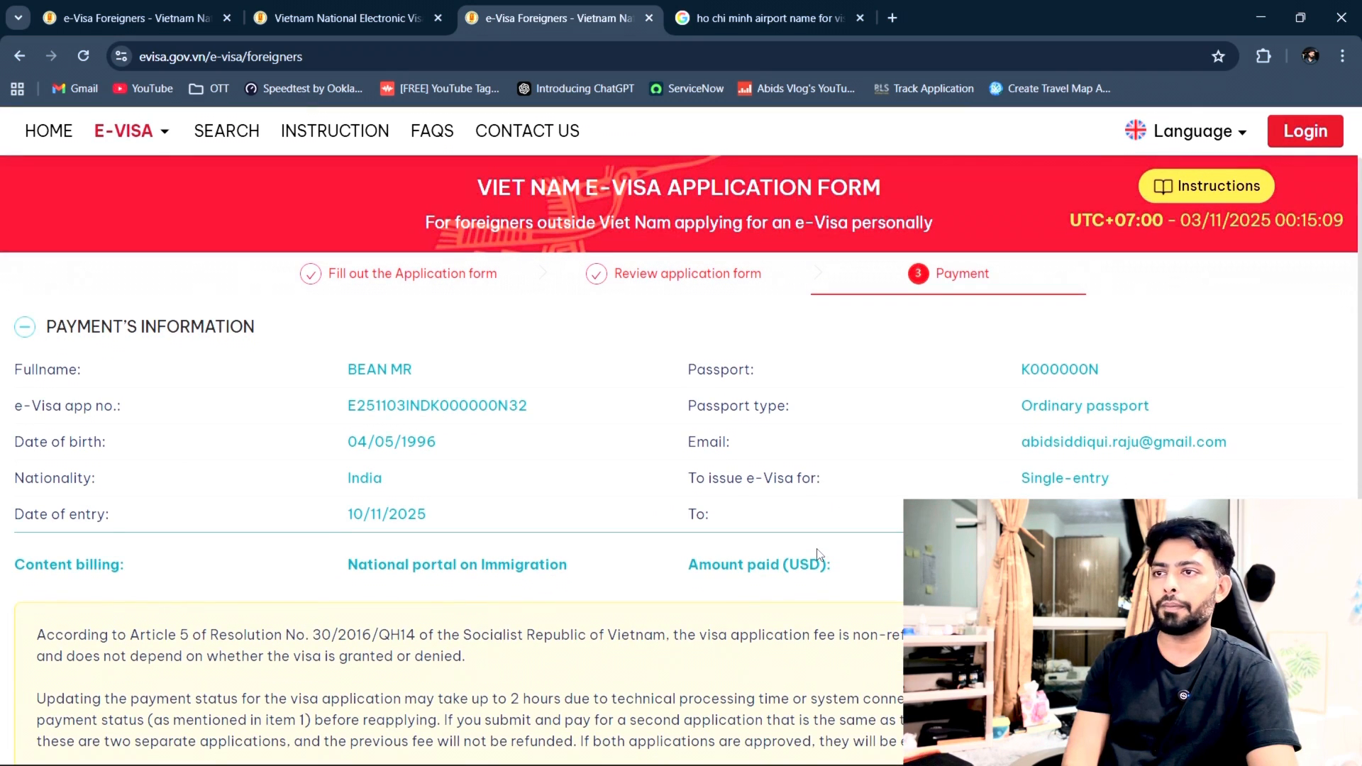
pyautogui.scroll(-1, 818, 554)
pyautogui.scroll(1, 818, 549)
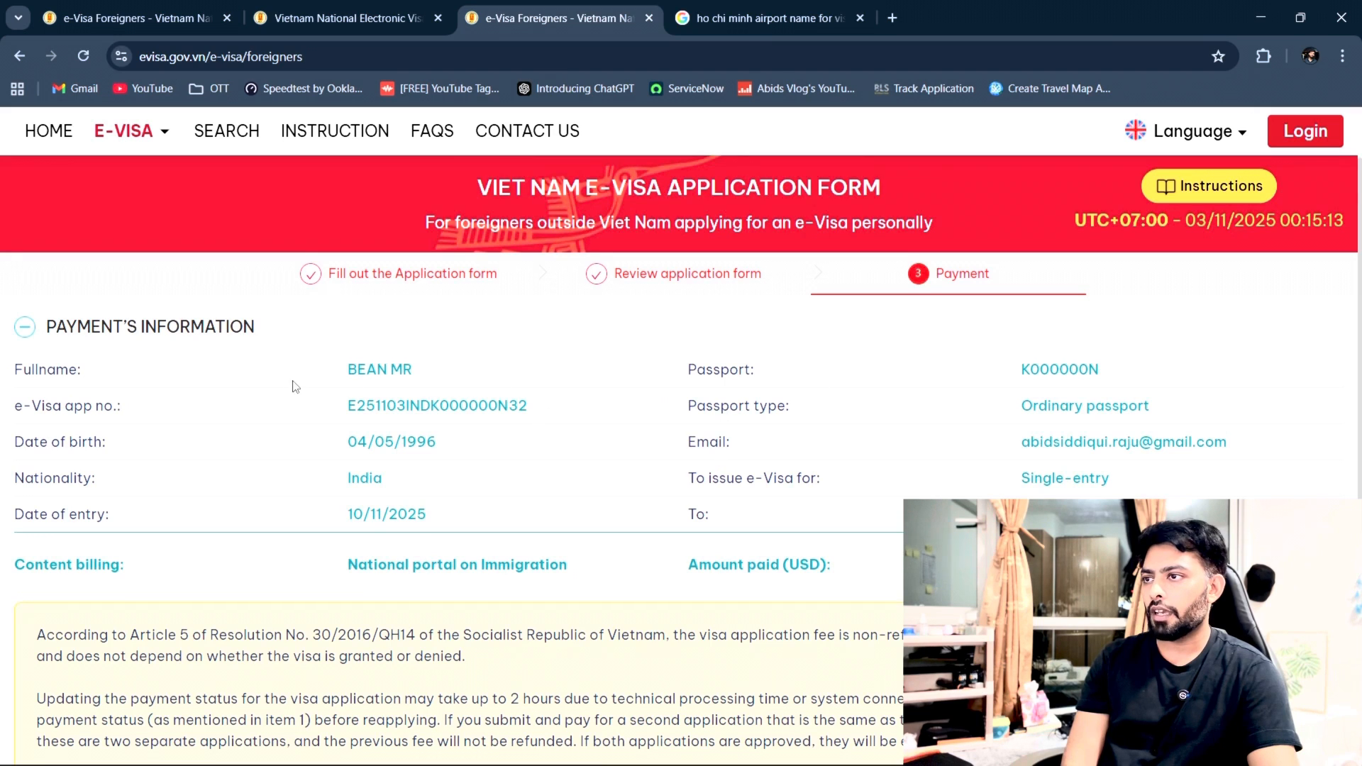
pyautogui.moveTo(534, 406); pyautogui.dragTo(281, 411)
pyautogui.click(281, 411)
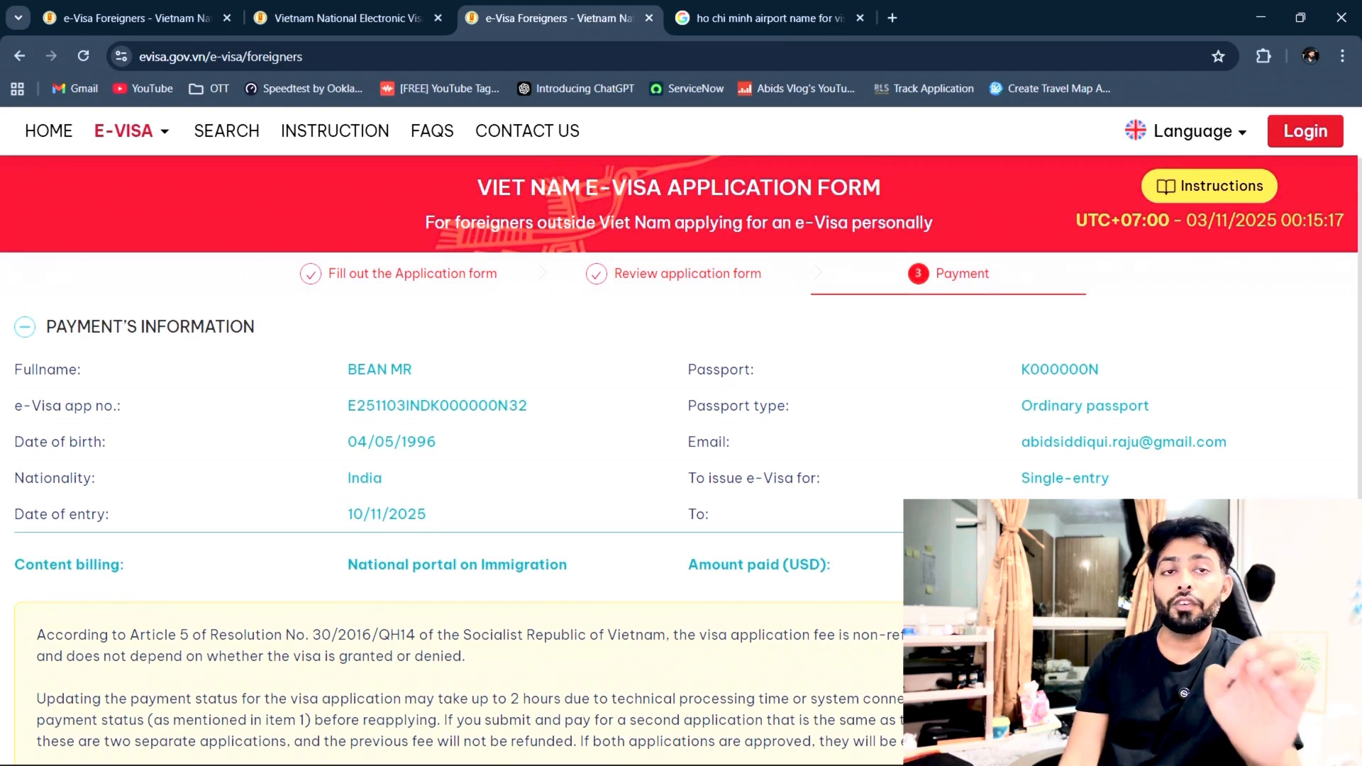
# Step: Agree to pay the 25 USD visa fee and proceed to the payment gateway
pyautogui.scroll(-5, 681, 454)
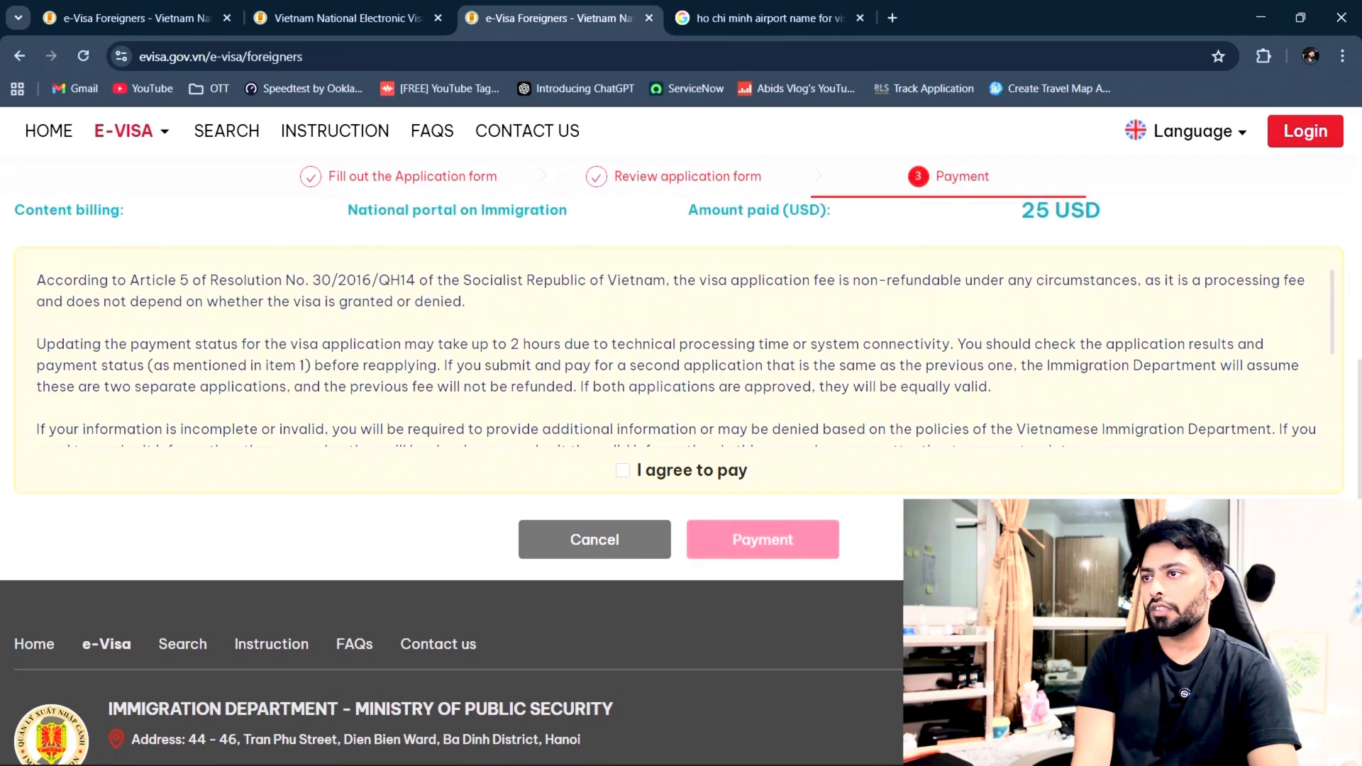
pyautogui.click(623, 471)
pyautogui.click(780, 548)
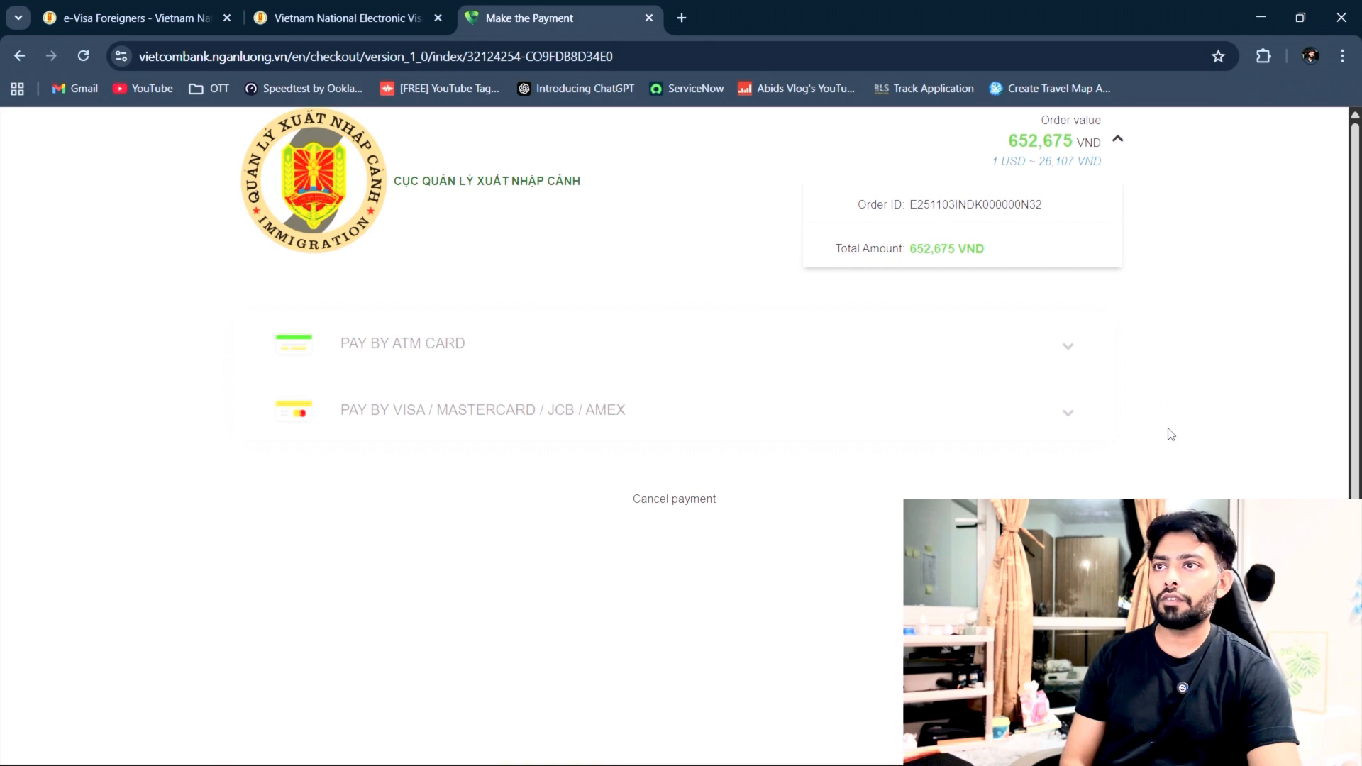
# Step: Copy the 652,675 VND order amount and open a blank new browser tab
pyautogui.moveTo(1006, 146); pyautogui.dragTo(1072, 148)
pyautogui.hotkey('ctrl', 'c')
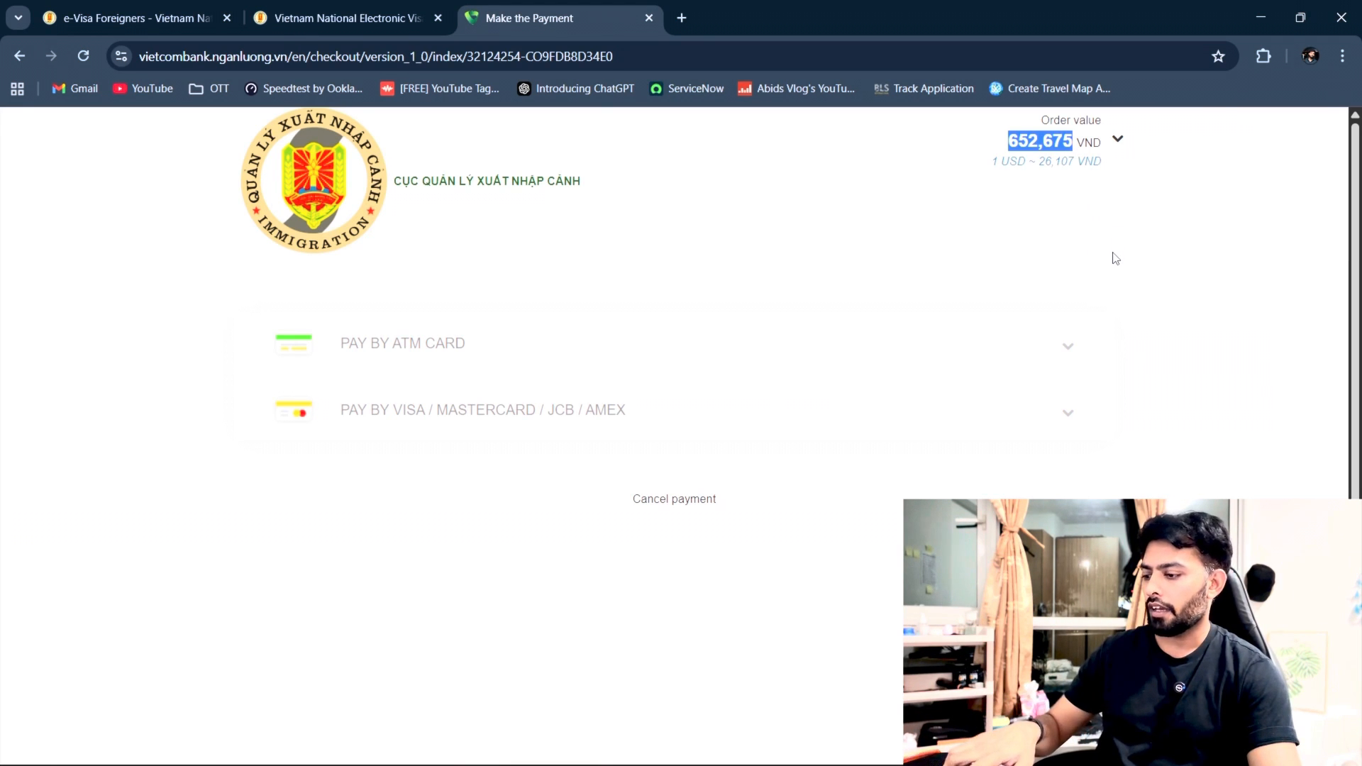
pyautogui.click(683, 18)
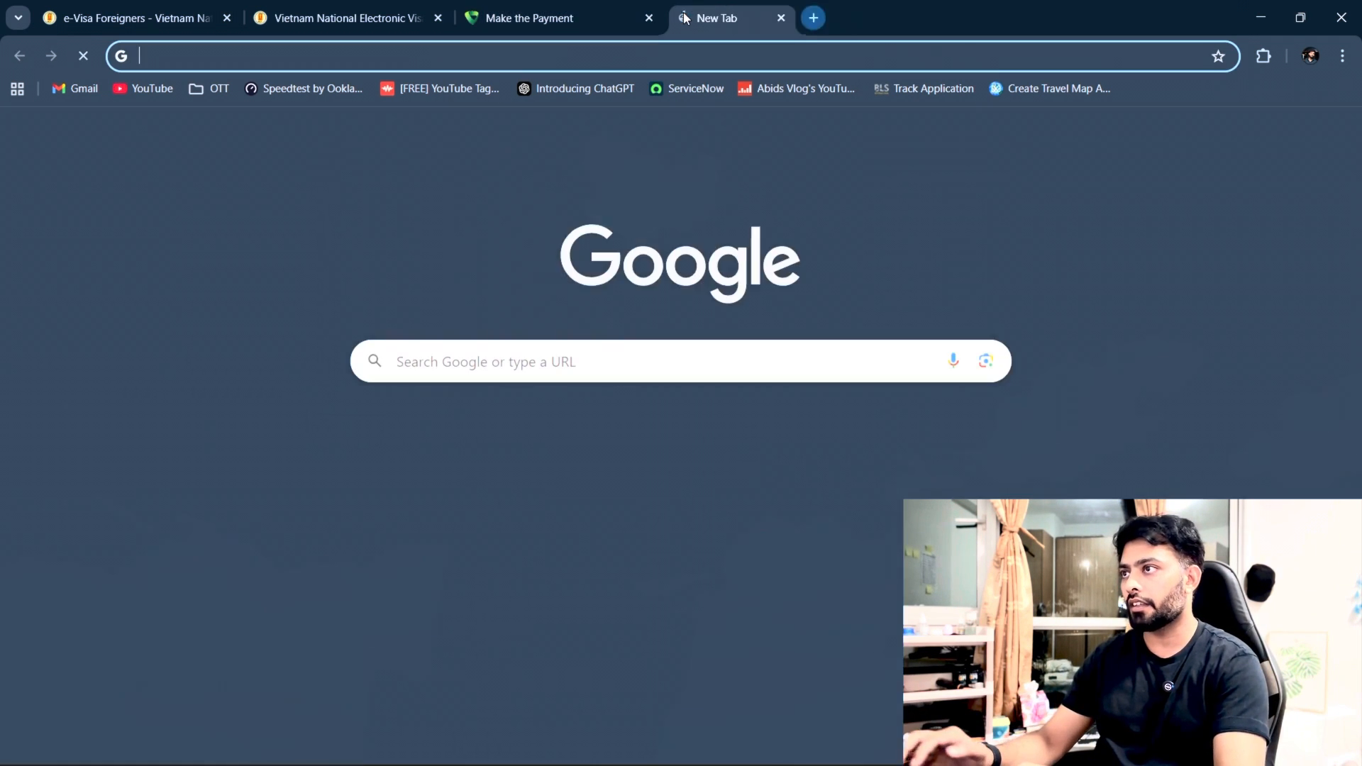
# Step: Search '652,675 vietnamese dong into inr' to get 2,202.09 INR, then return to the checkout tab
pyautogui.hotkey('ctrl', 'v')
pyautogui.write('into ')
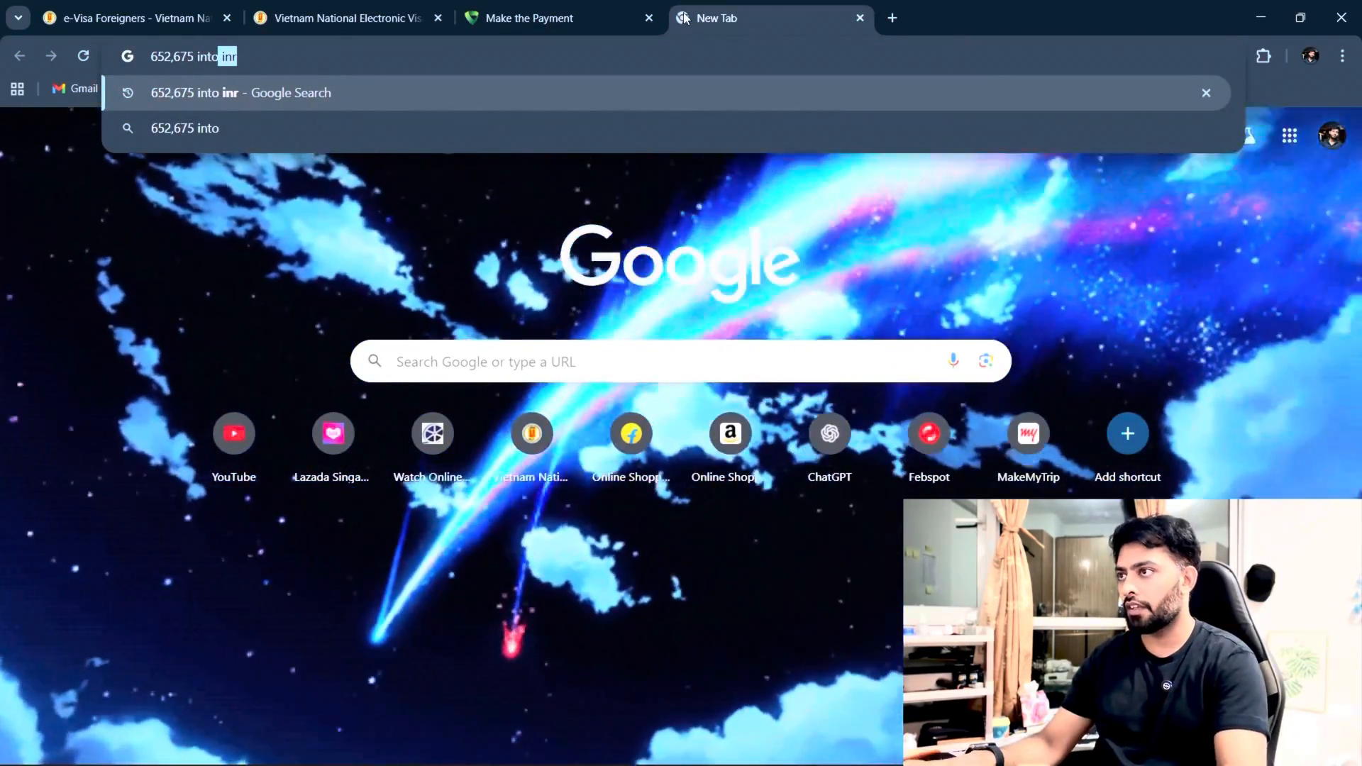
pyautogui.write('inr')
pyautogui.hotkey('ctrl', 'Left')
pyautogui.hotkey('ctrl', 'Left')
pyautogui.write('vie')
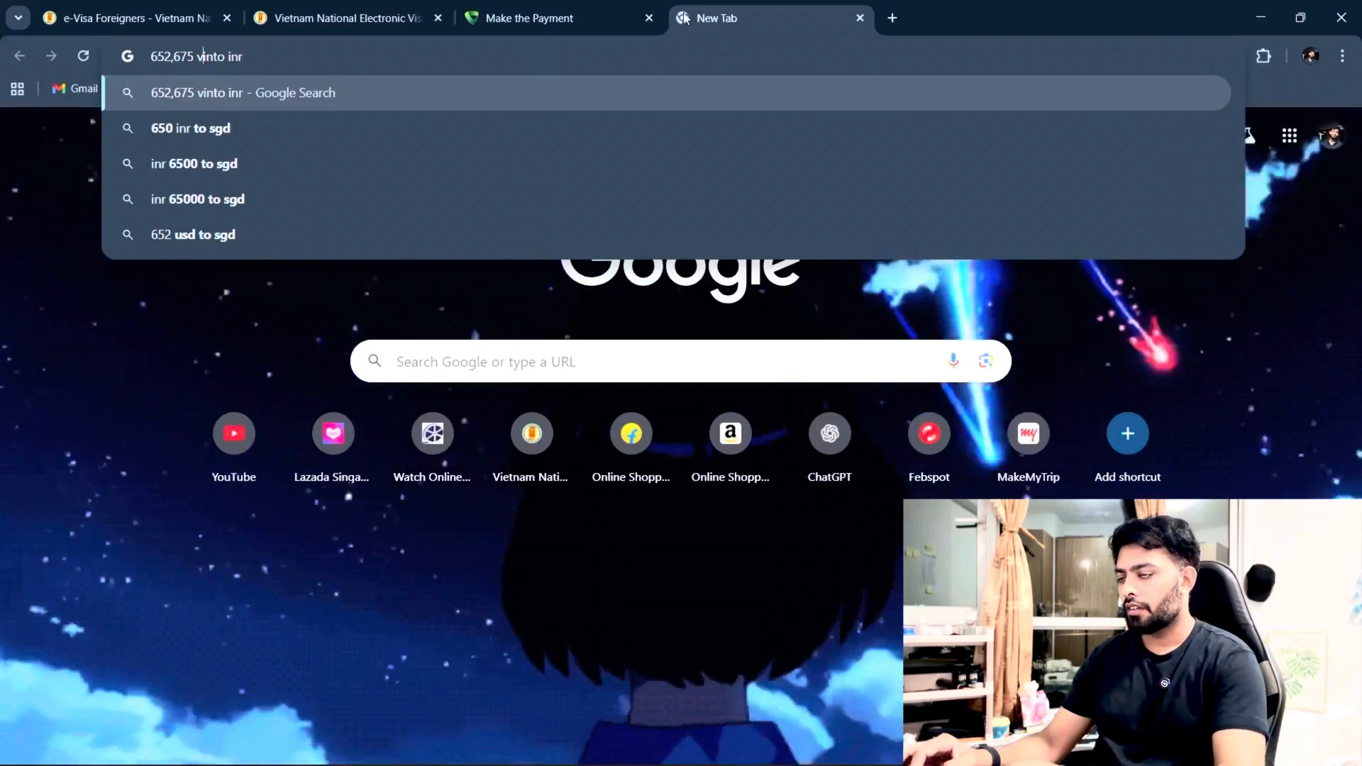
pyautogui.write('t')
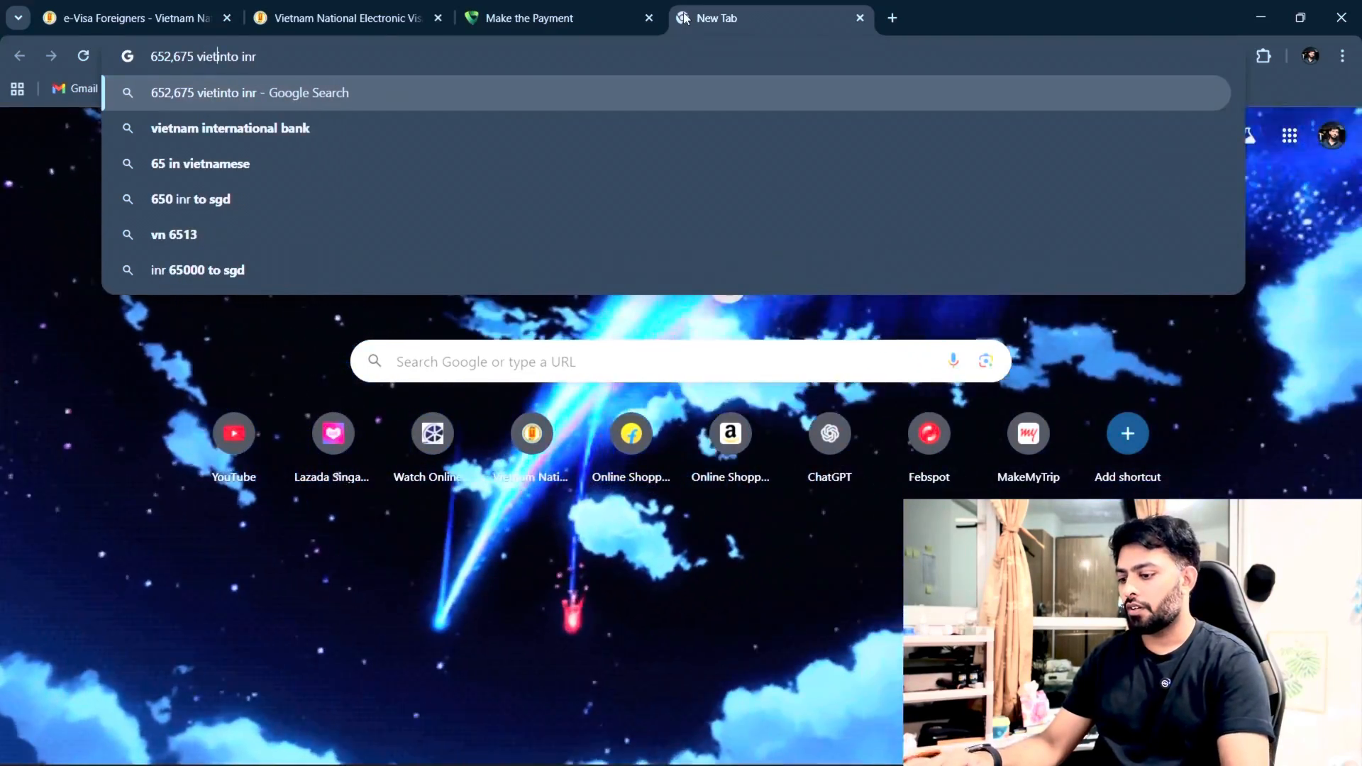
pyautogui.write('namese dong')
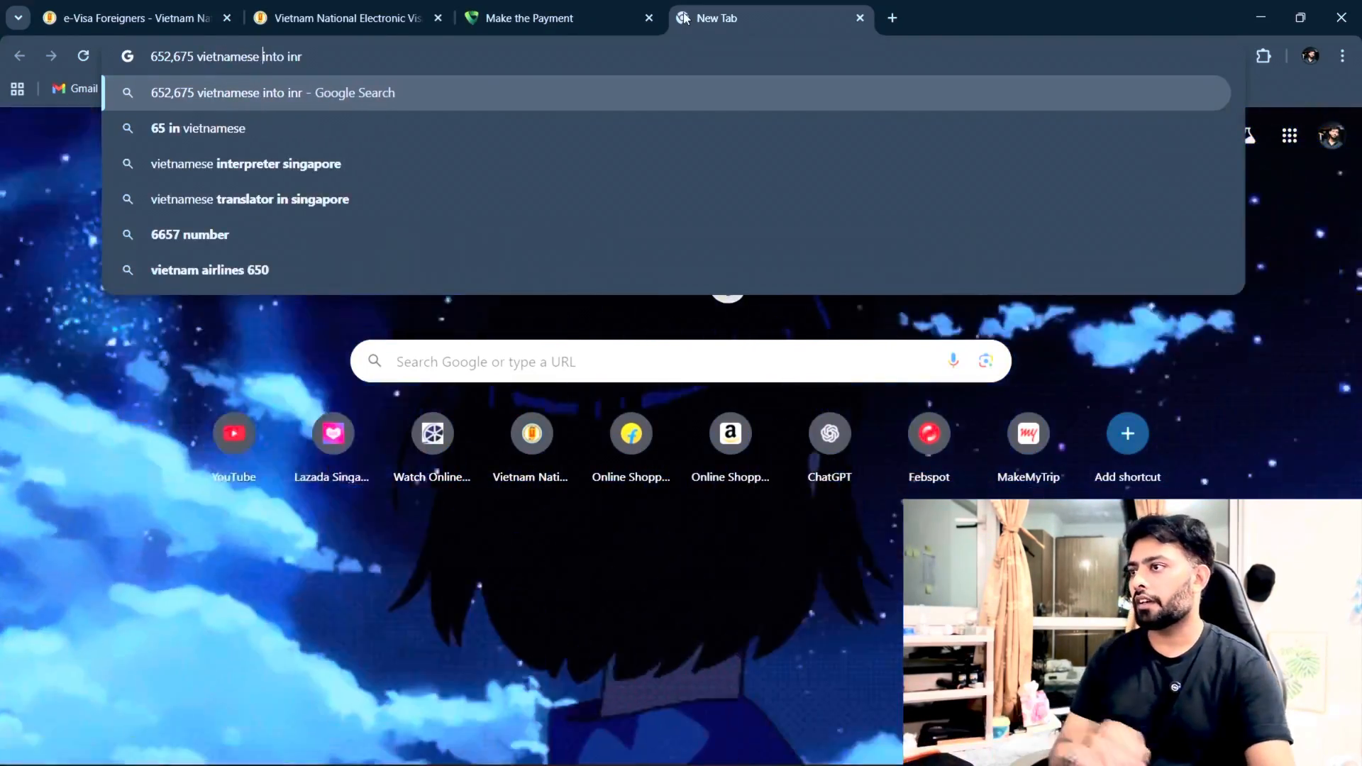
pyautogui.press('Return')
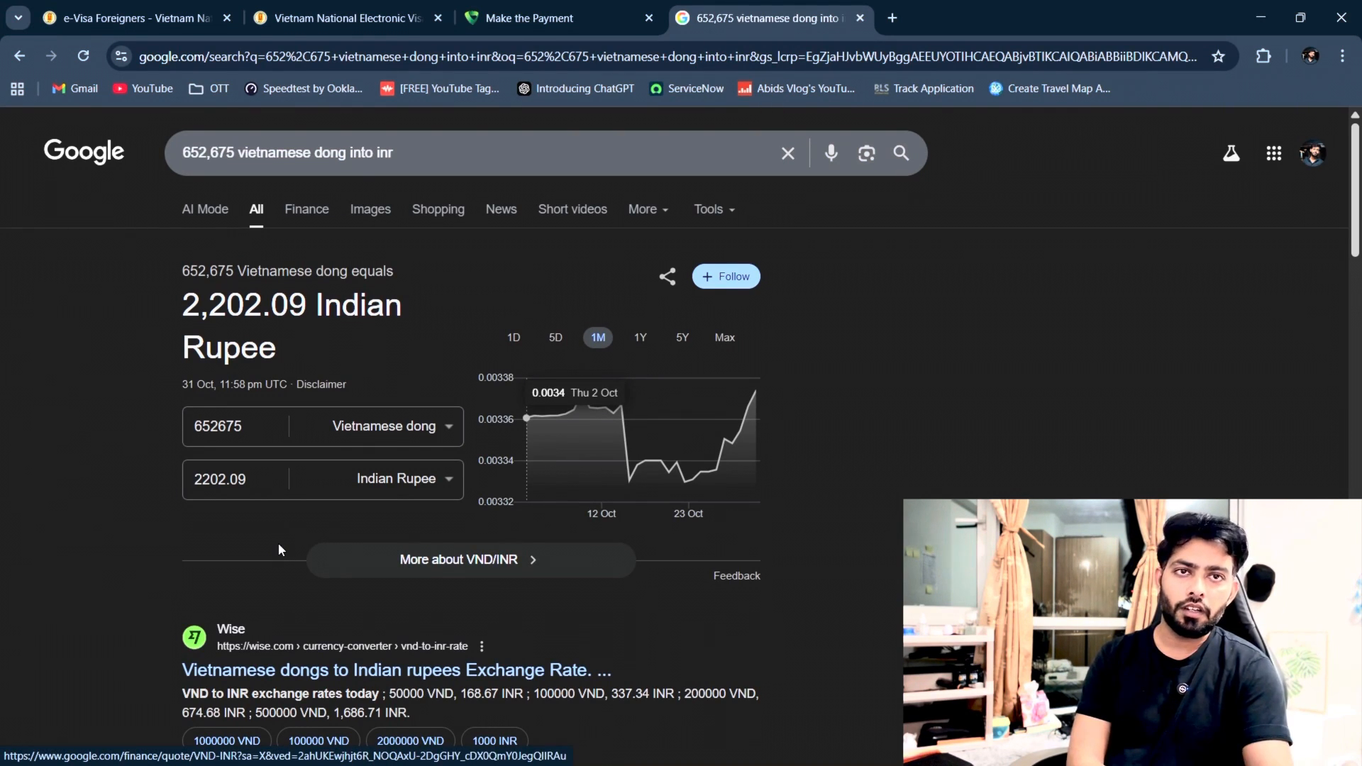
pyautogui.click(540, 18)
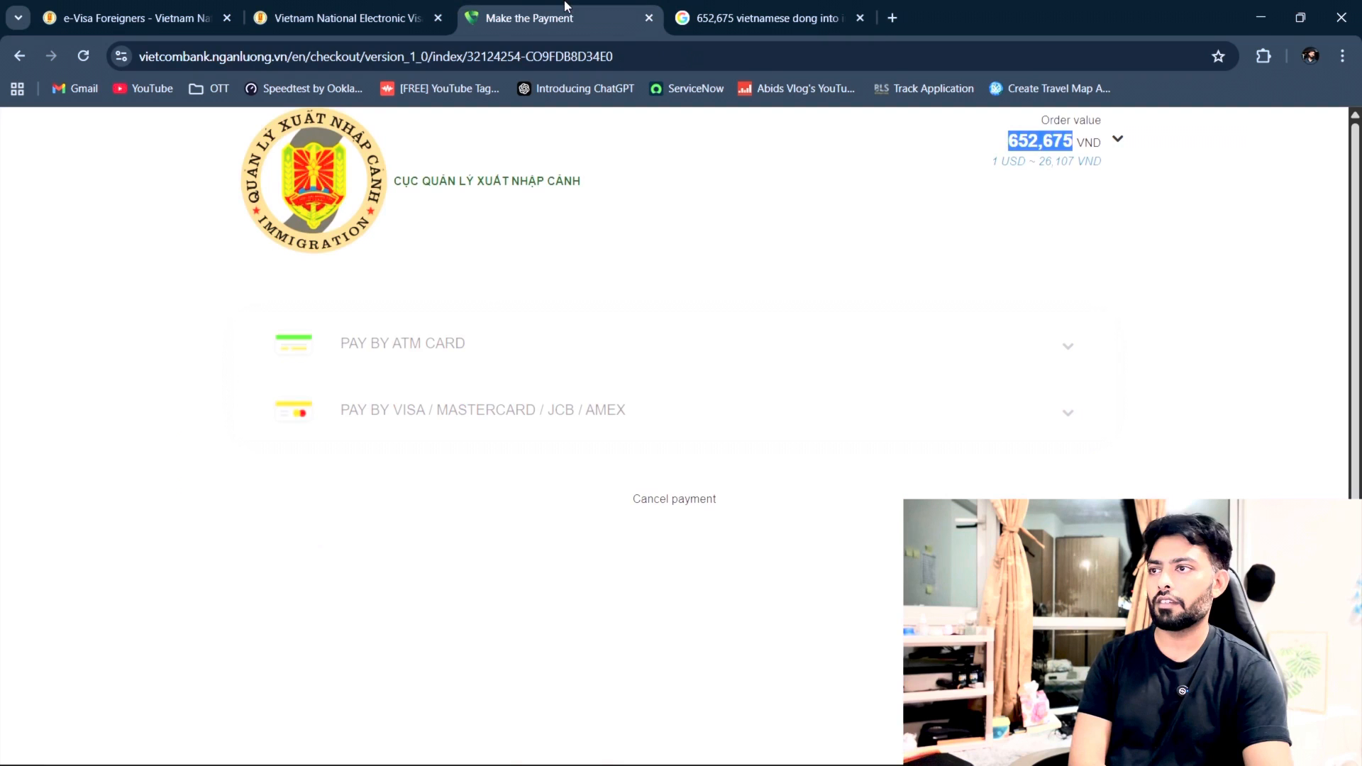
# Step: Bring up the empty Pay by Visa card form, then switch to the evisa.gov.vn tab
pyautogui.click(812, 355)
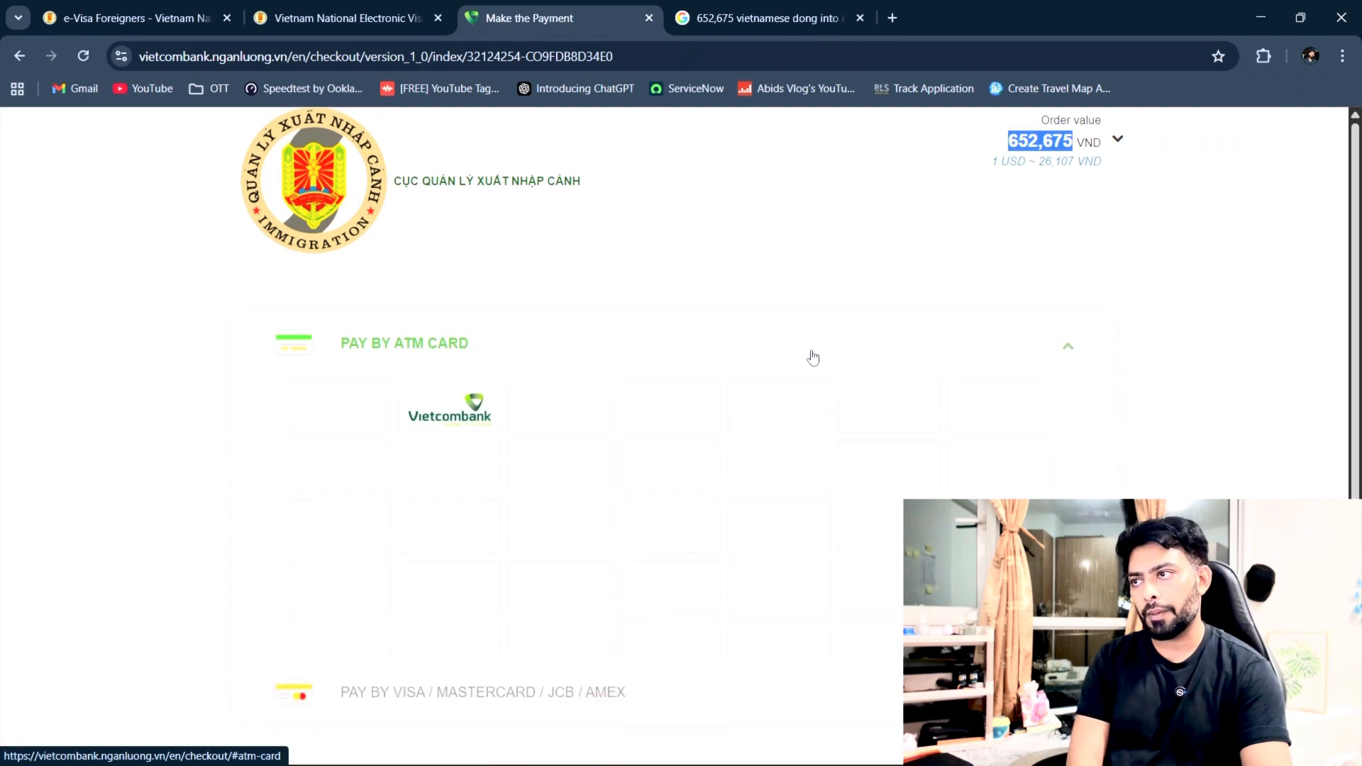
pyautogui.click(625, 526)
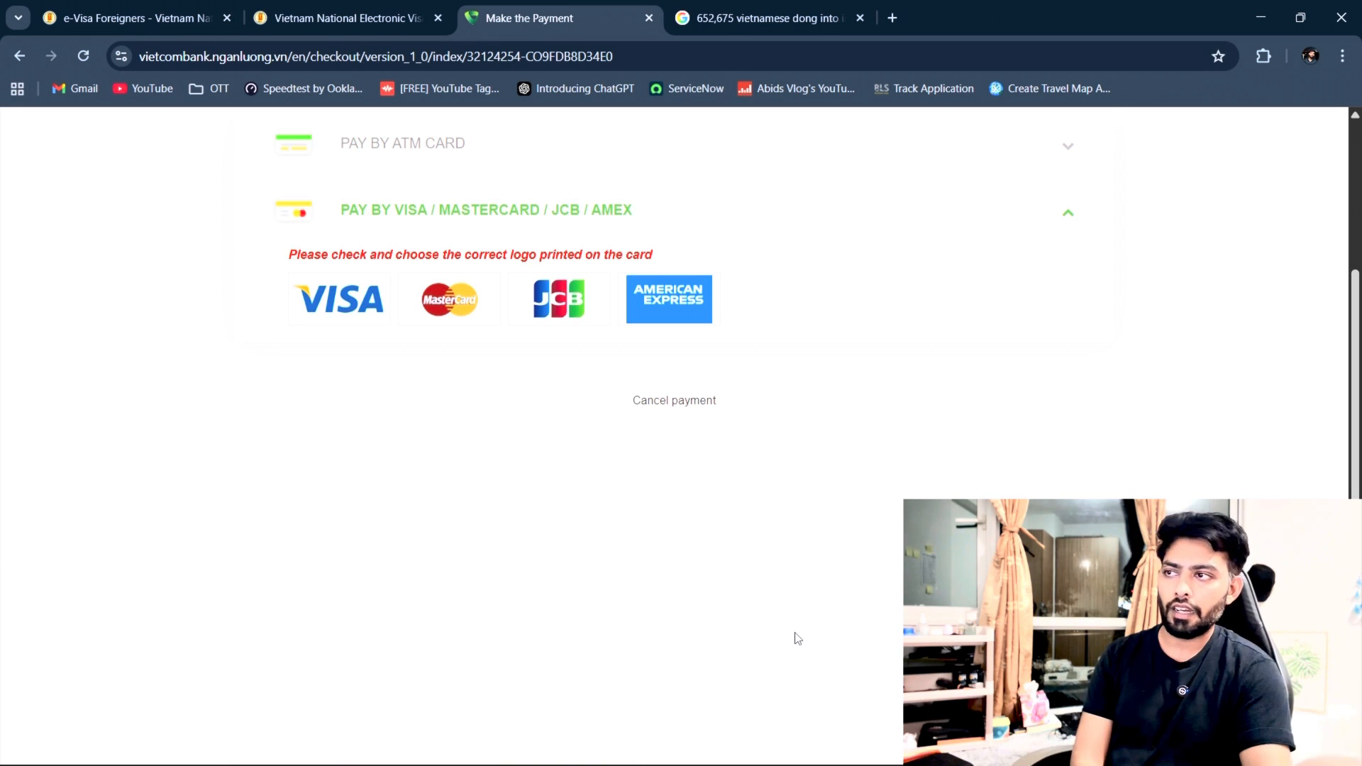
pyautogui.click(337, 288)
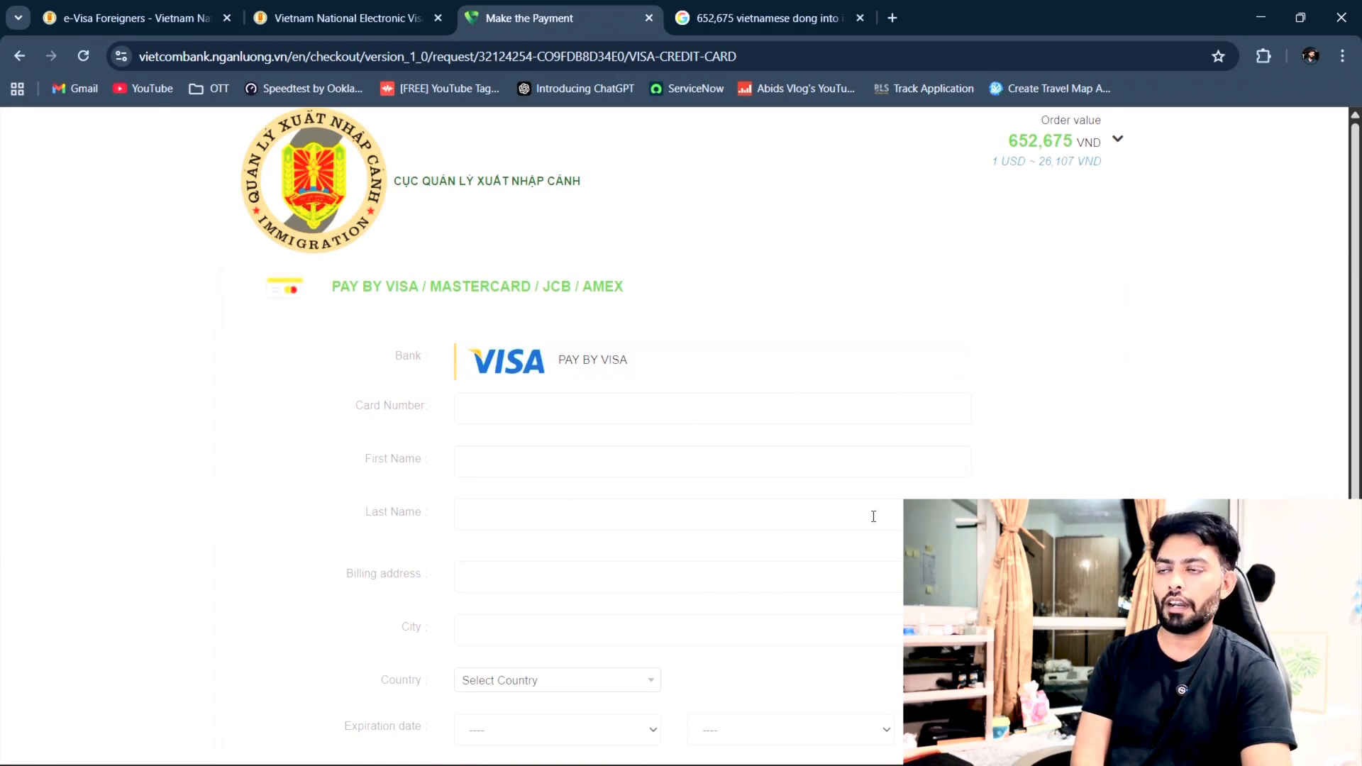
pyautogui.scroll(-3, 962, 471)
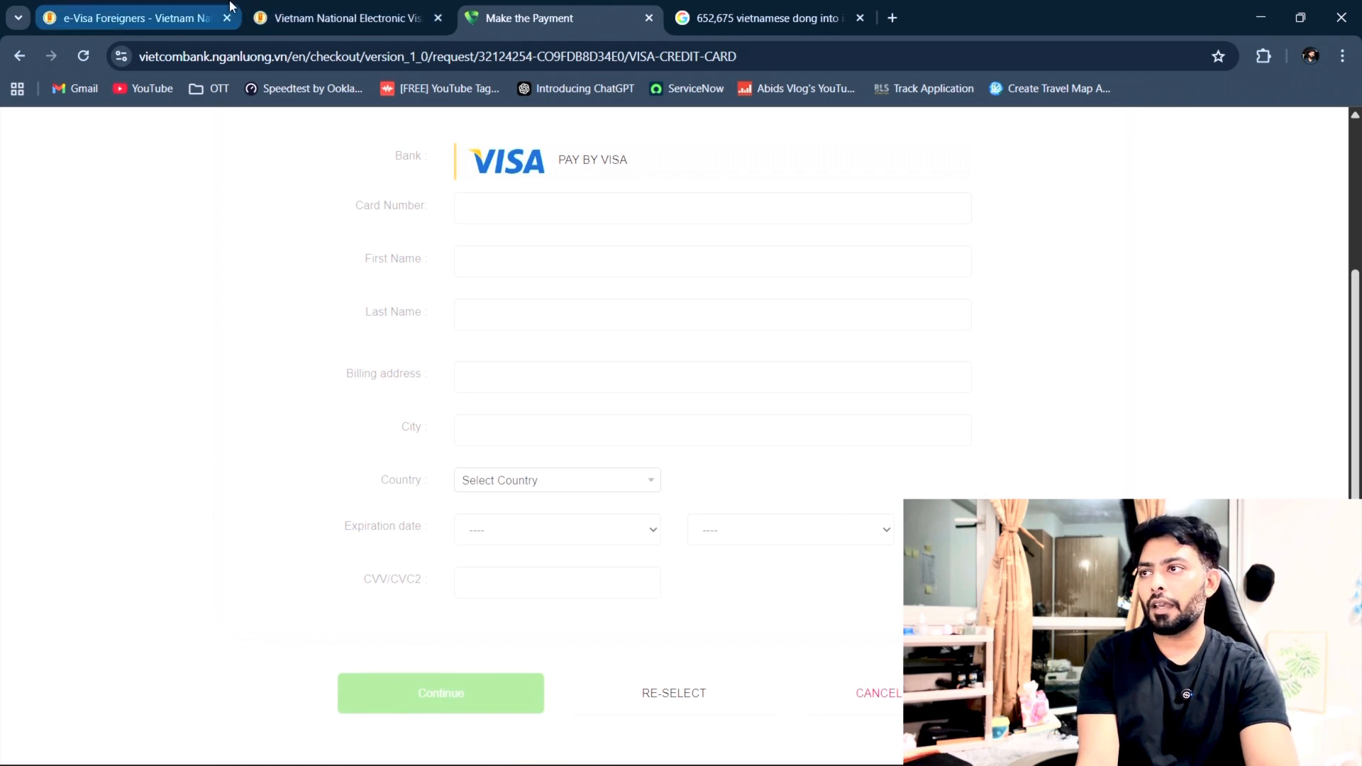
pyautogui.click(320, 18)
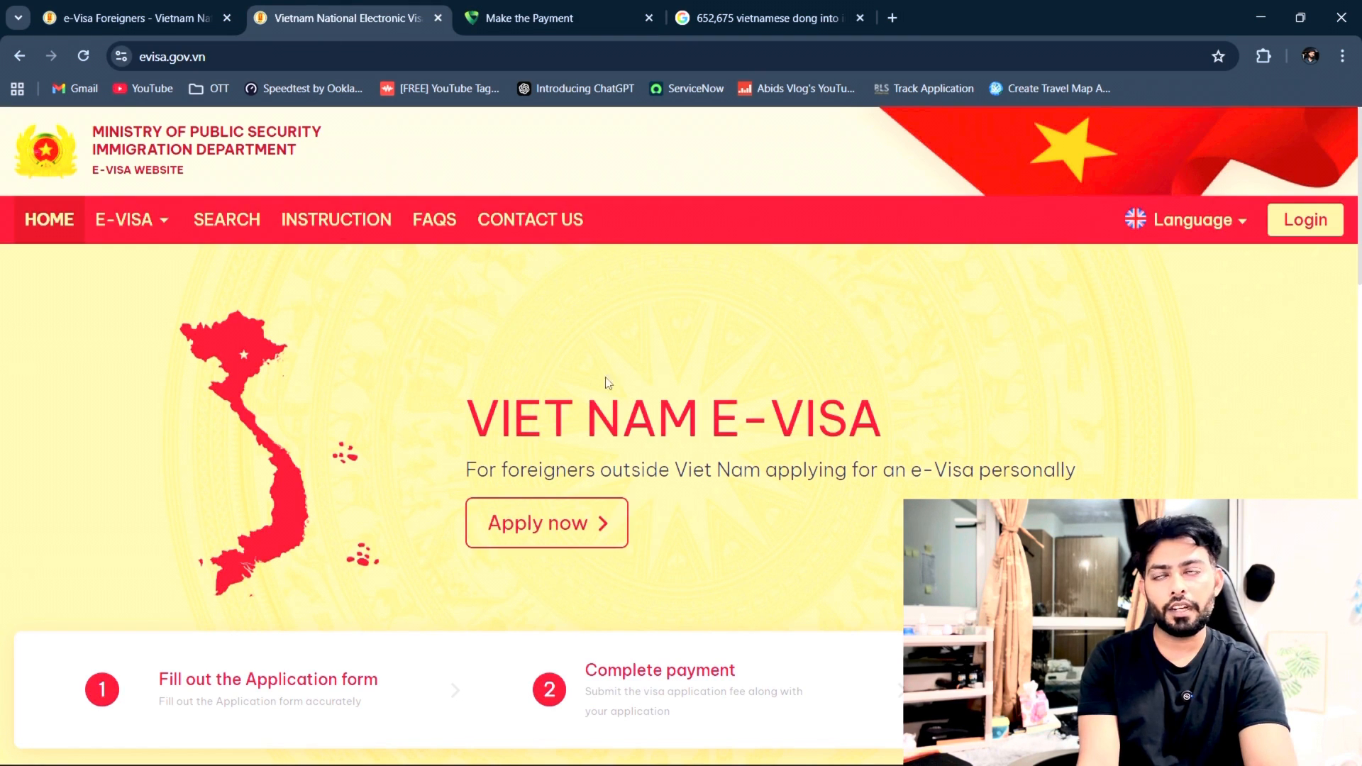
# Step: Open the Check Application Status page from SEARCH and select its Email and e-Visa app no. fields
pyautogui.click(236, 232)
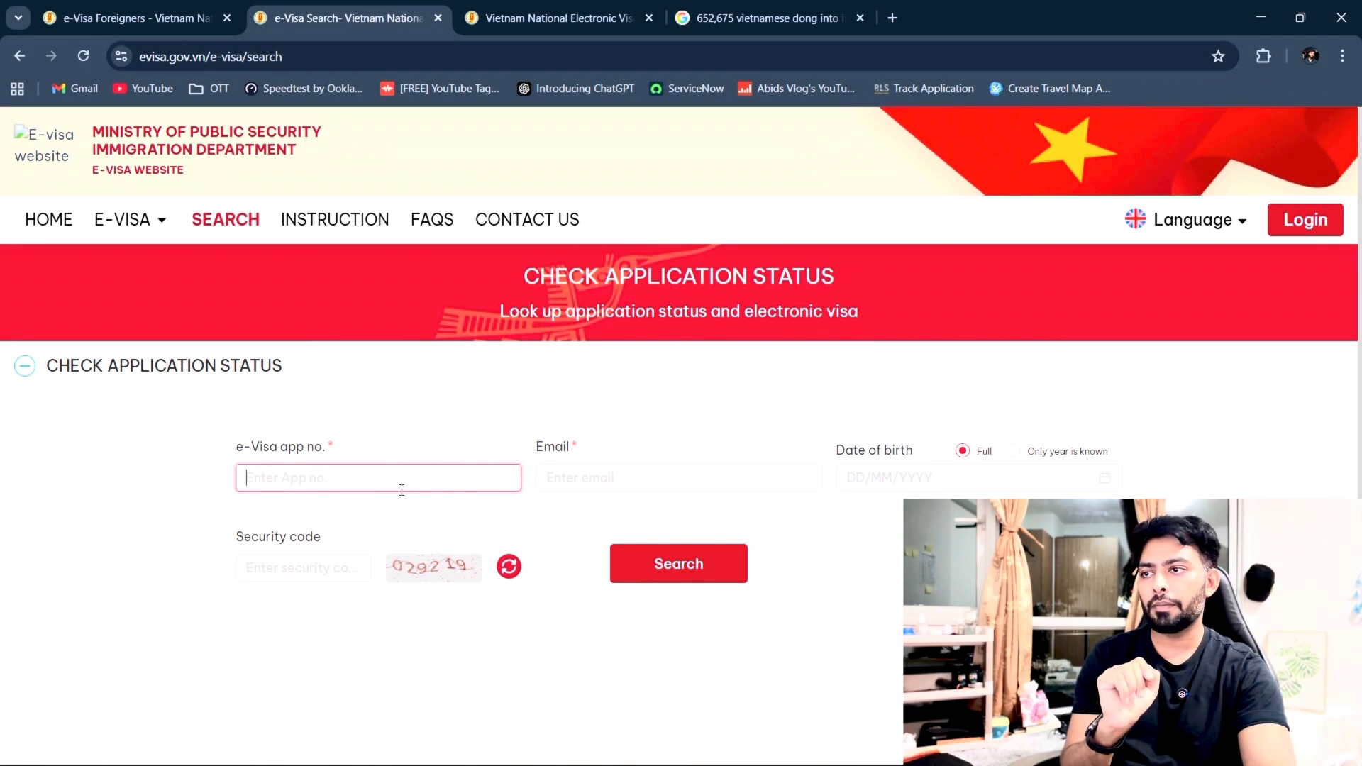
pyautogui.click(568, 479)
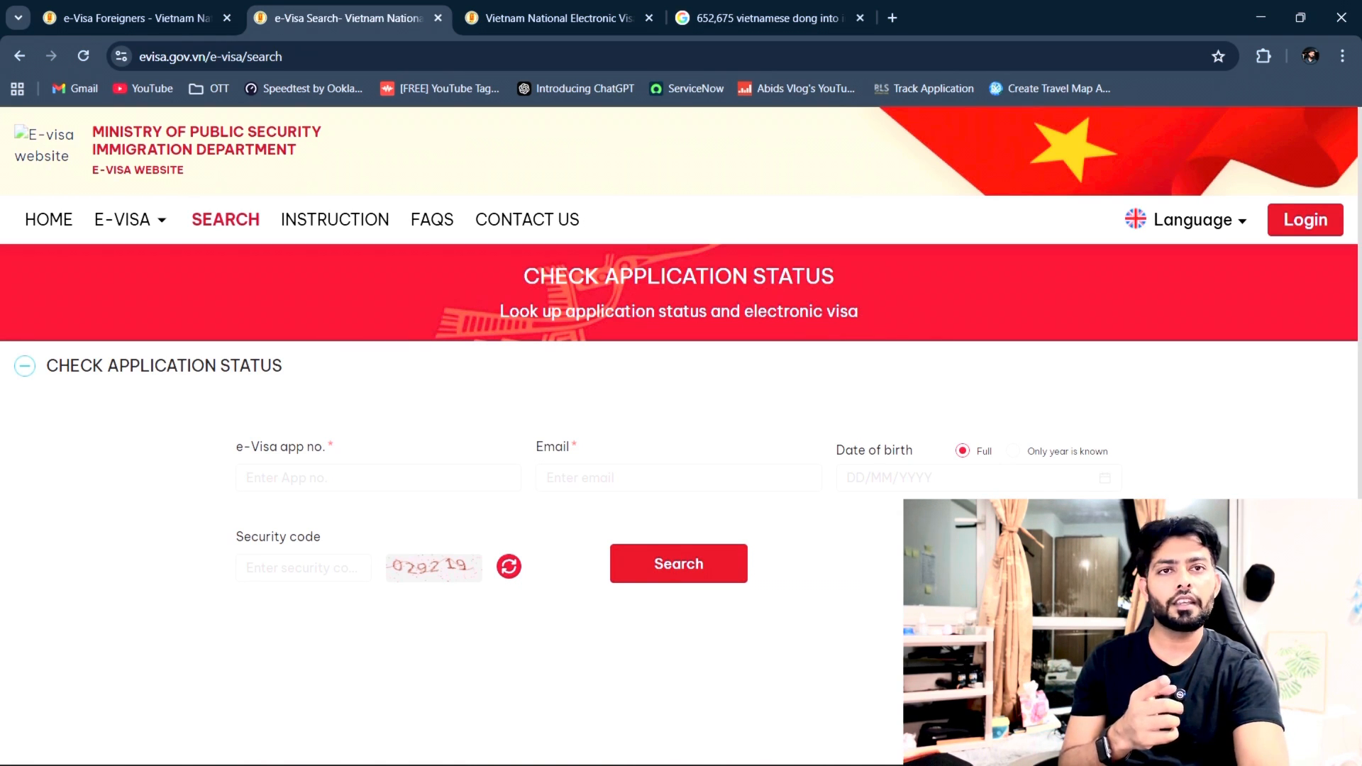
pyautogui.click(453, 485)
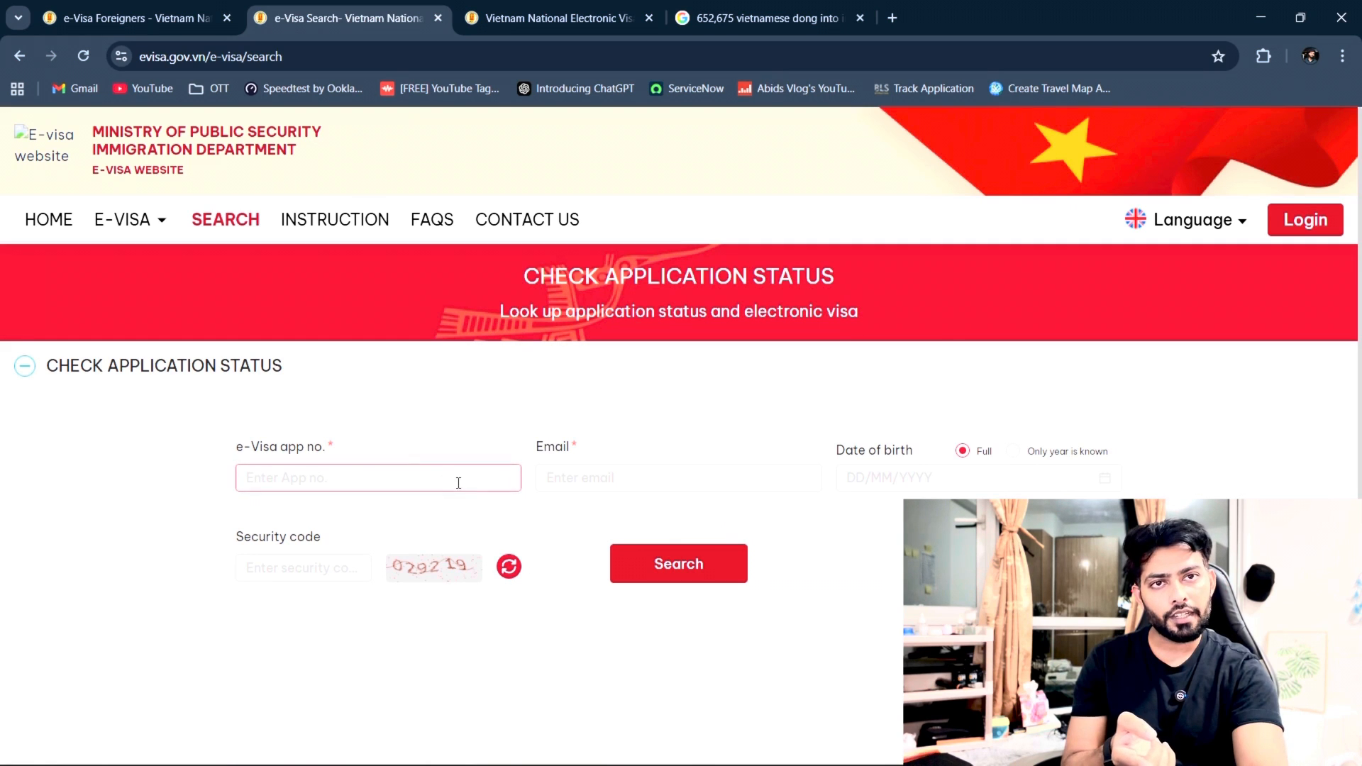